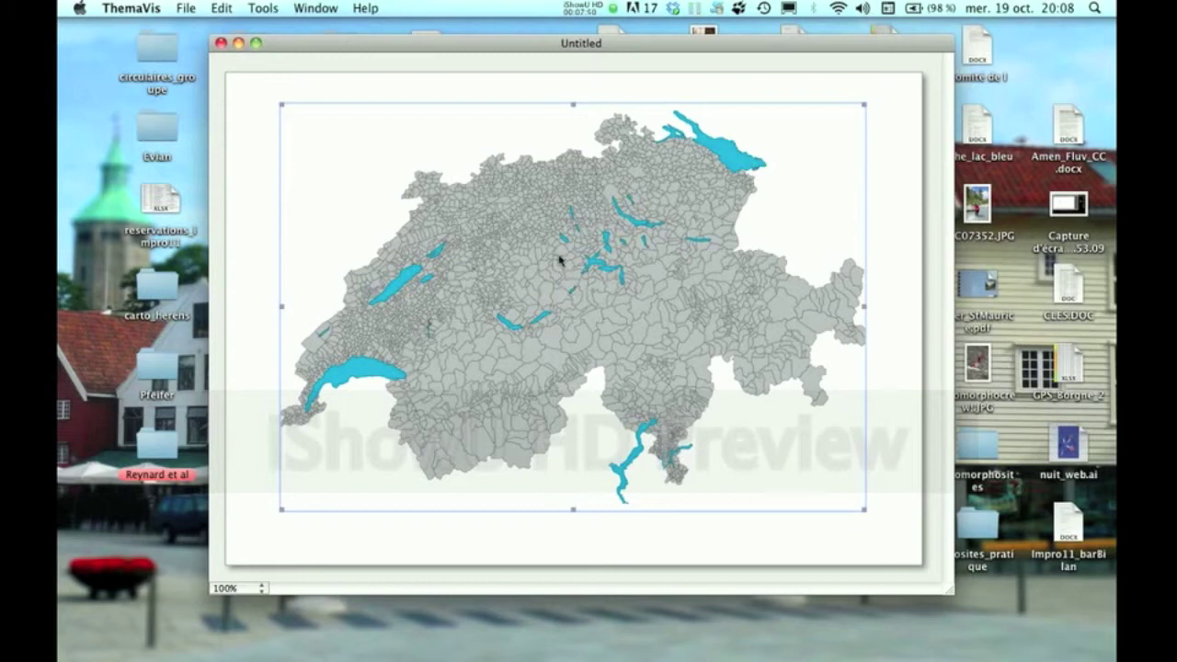
Create a new color table and name it 1850_D.
click(263, 8)
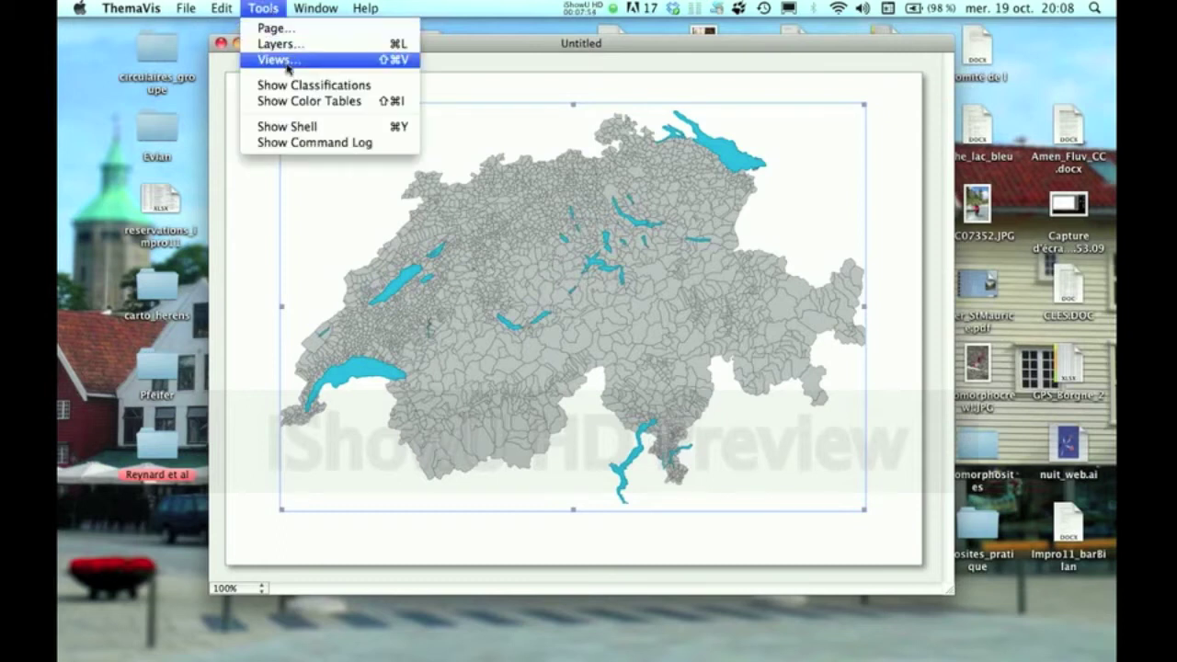
click(300, 101)
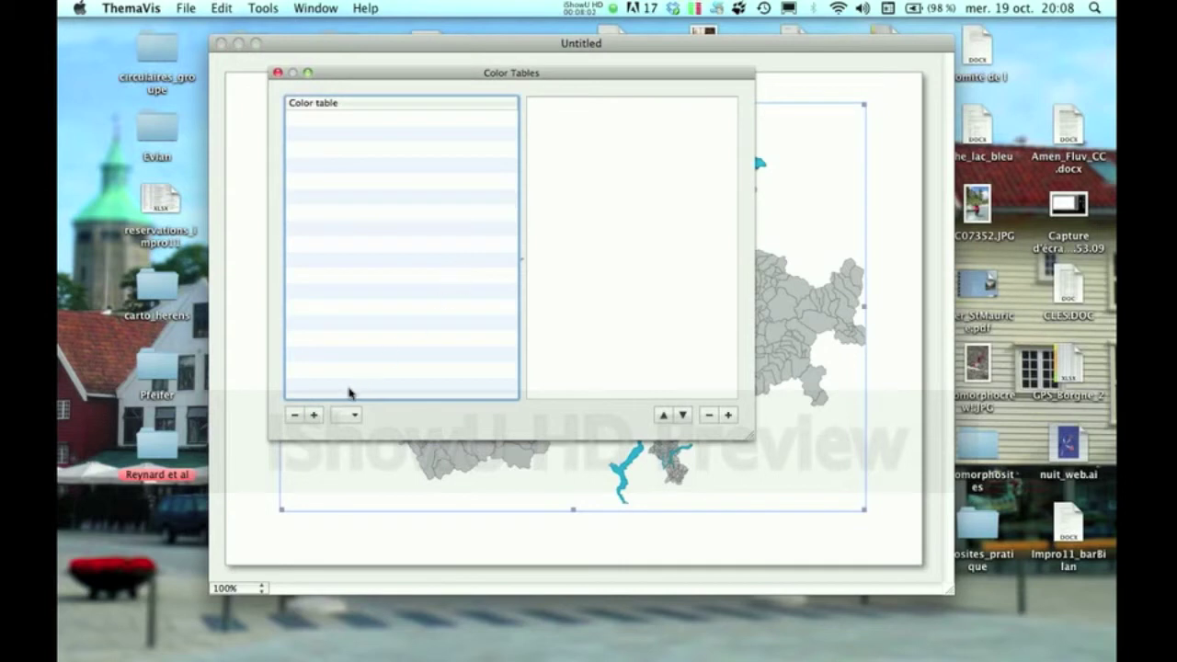
click(313, 412)
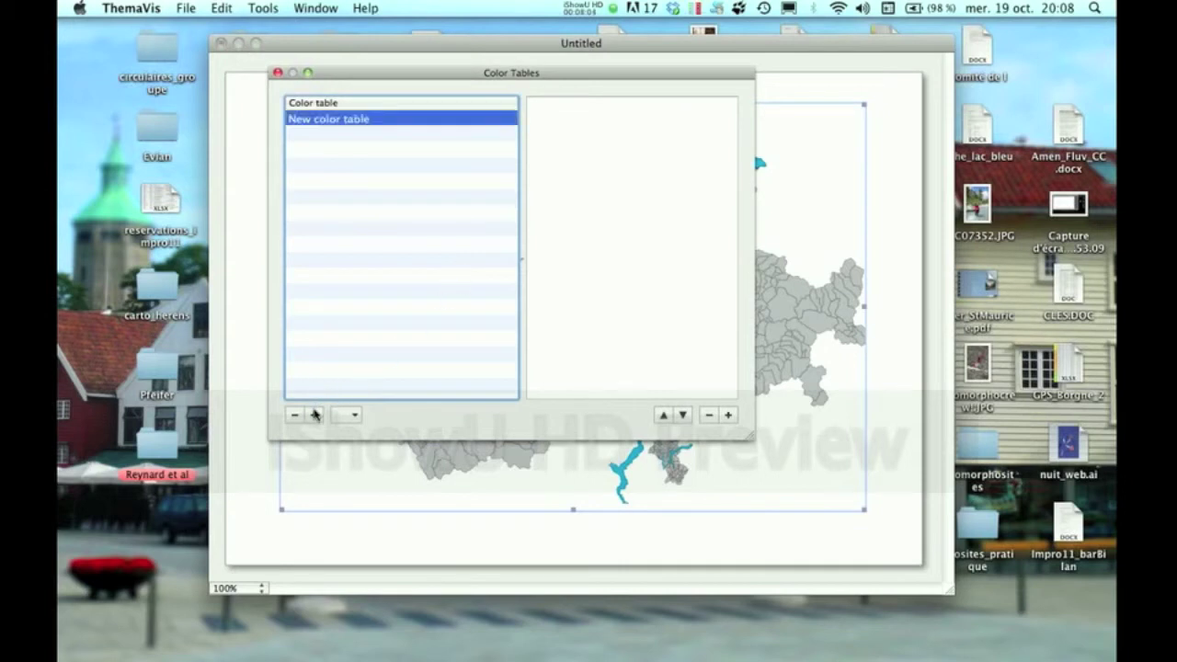
double_click(368, 120)
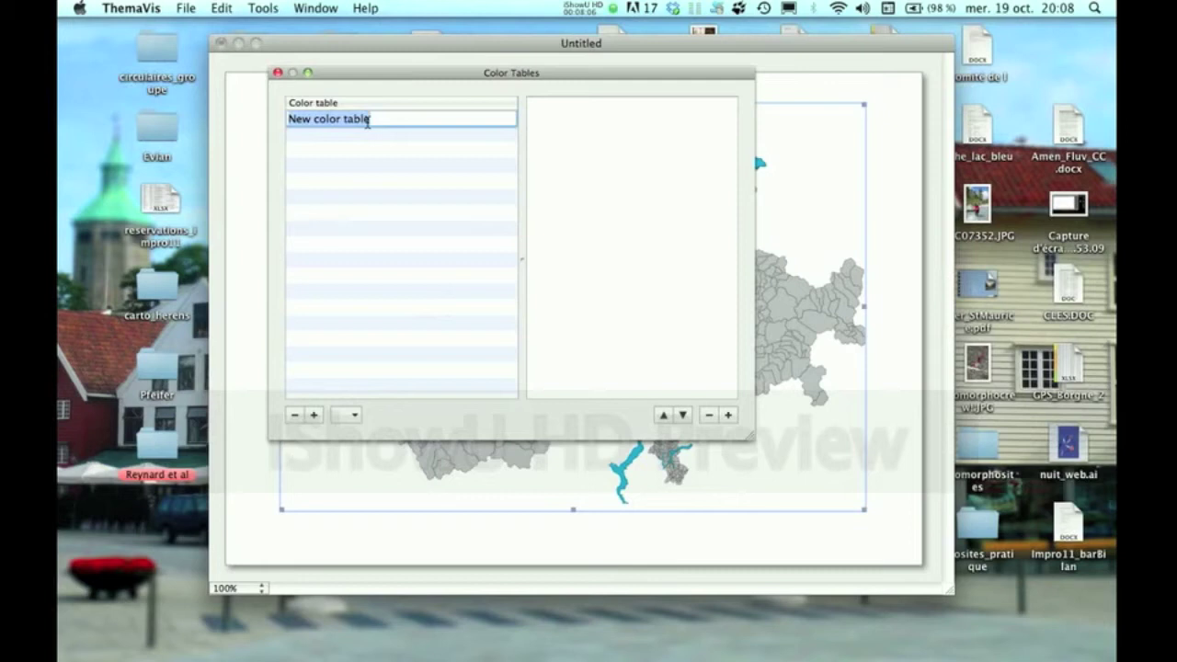
text(18)
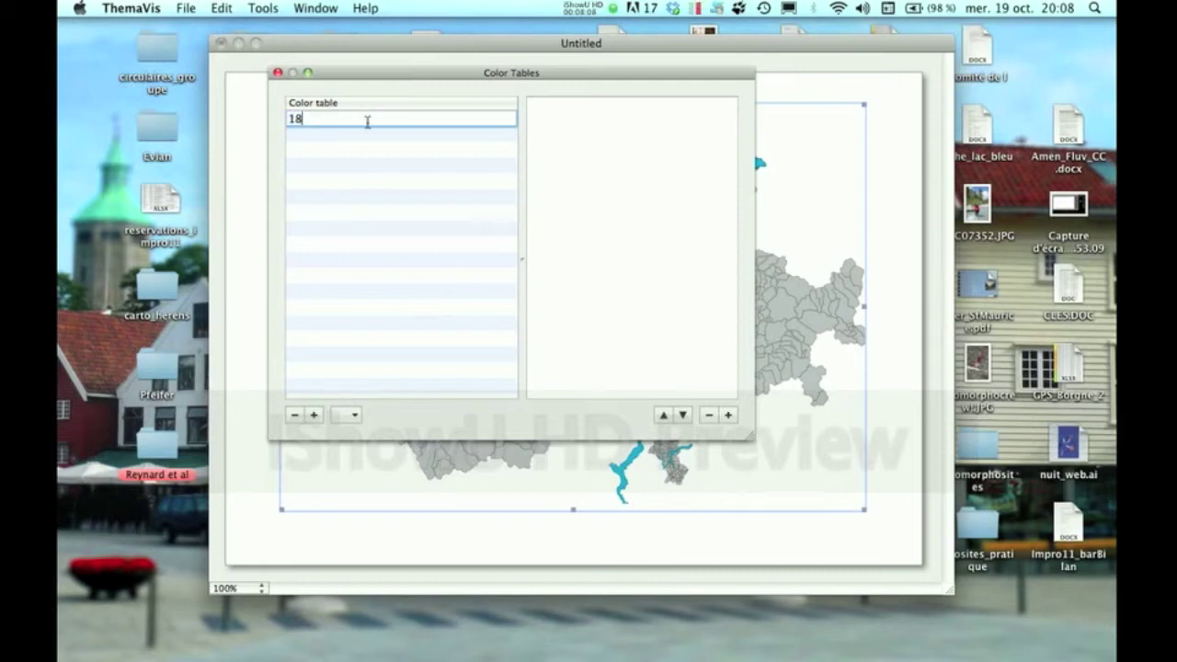
text(50_D)
key(Return)
Add four color entries to the 1850_D color table.
click(330, 121)
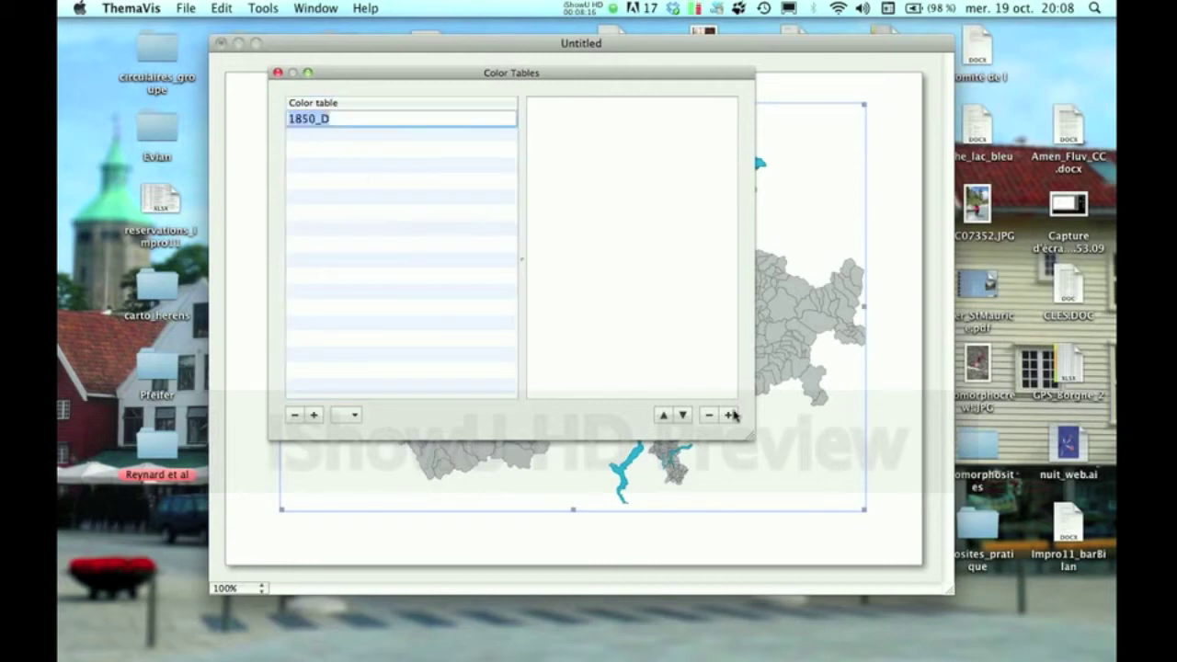
click(729, 416)
click(729, 416)
click(729, 416)
click(729, 415)
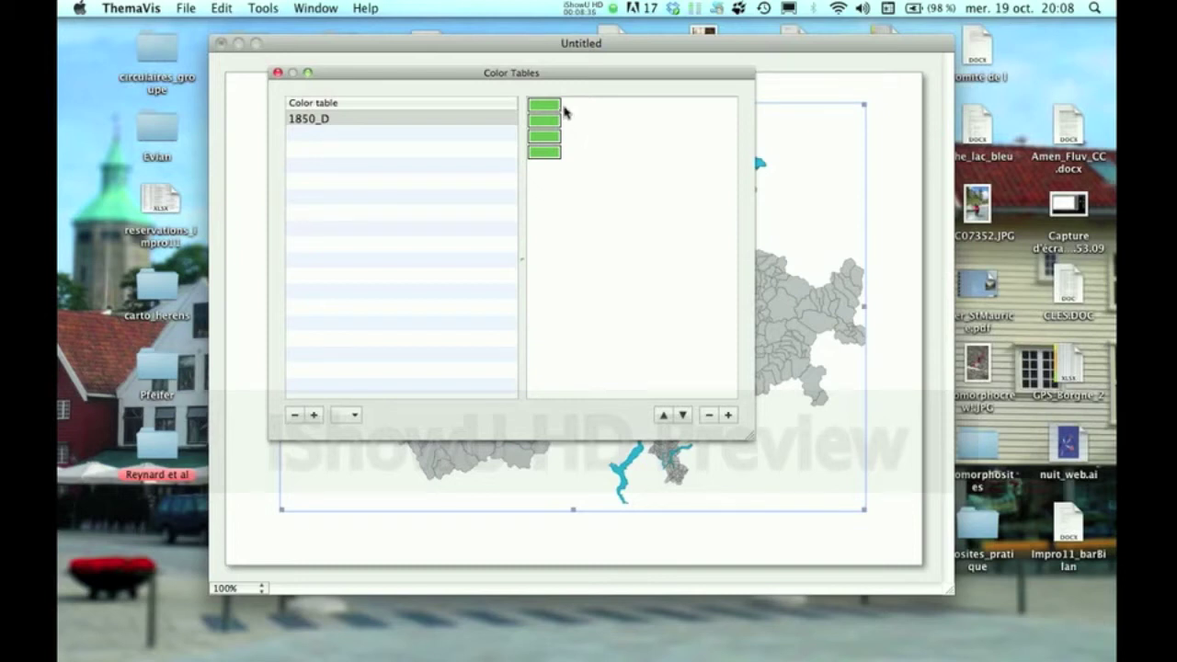
Darken the first color in the table to a deeper green by raising its cyan to 89%.
double_click(544, 105)
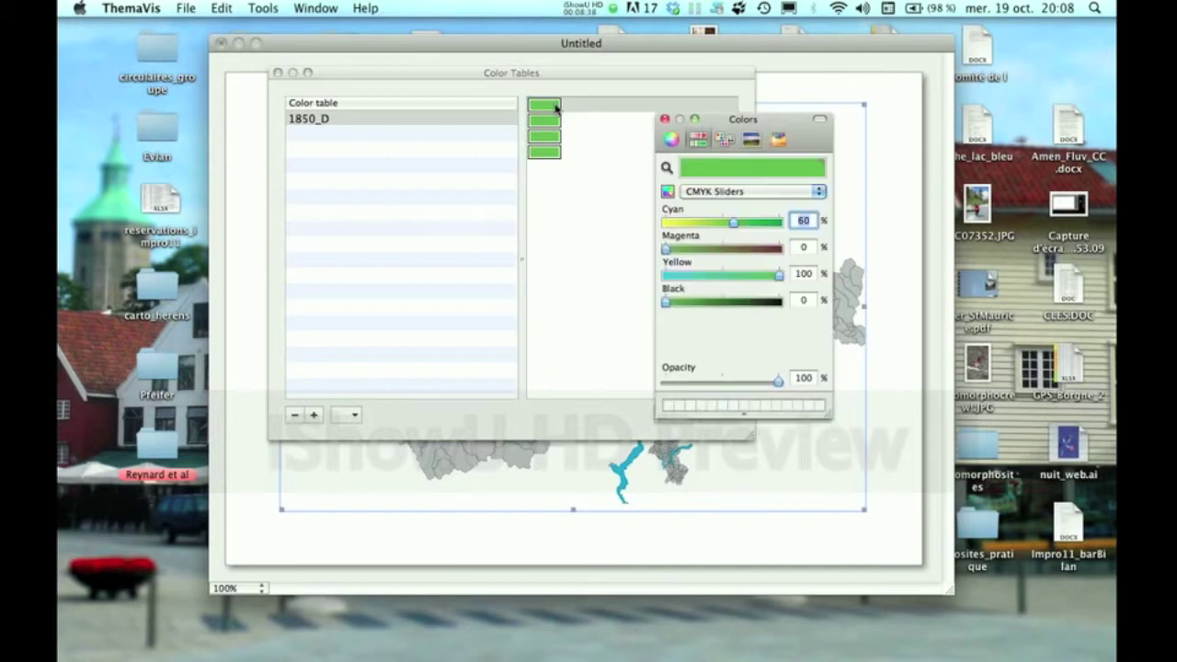
click(741, 229)
drag(741, 230, 768, 232)
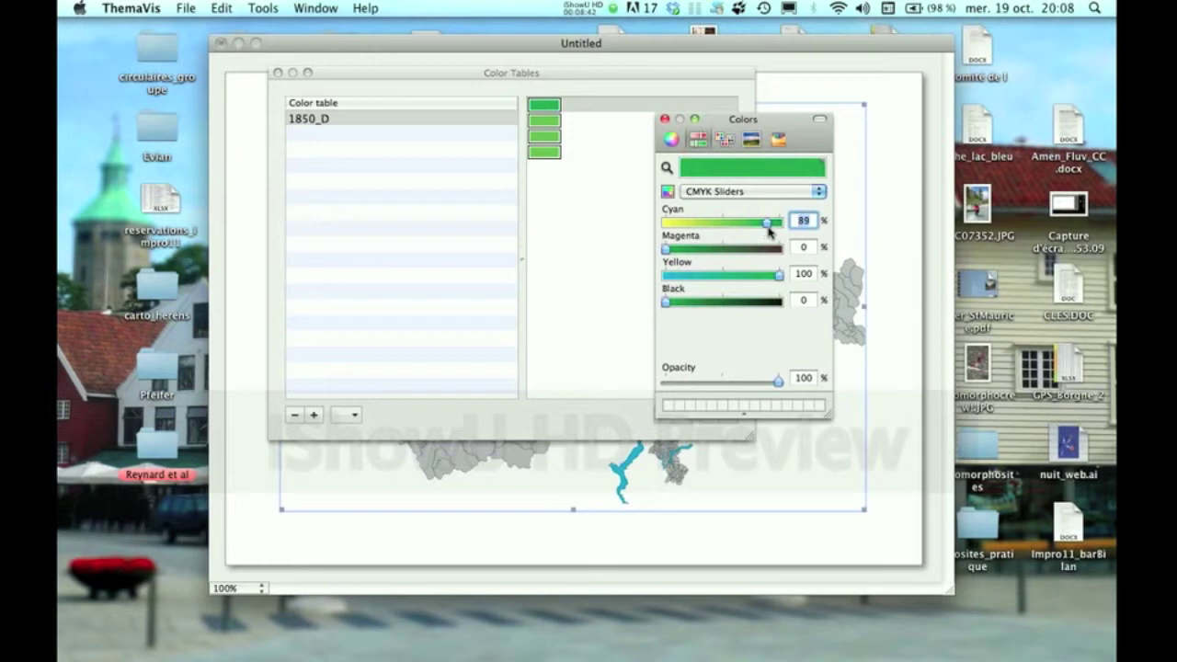
click(665, 119)
click(555, 126)
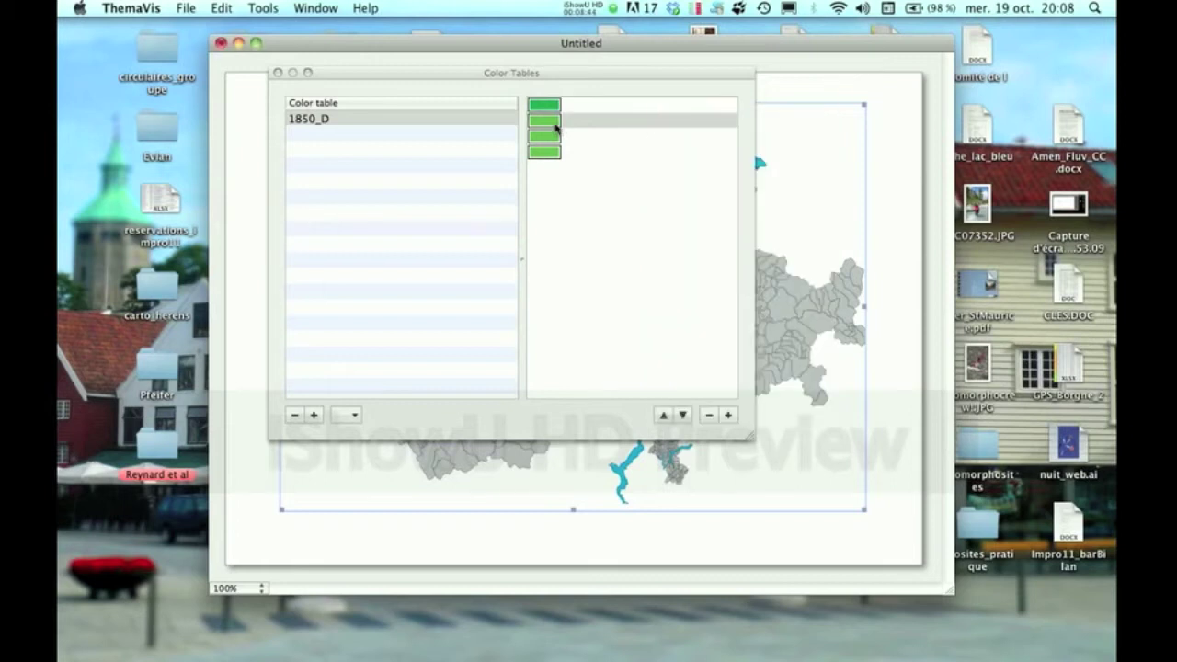
click(555, 126)
click(664, 120)
Reduce the third color's cyan to get a yellow-green, and set the fourth color's cyan to 16%.
click(556, 137)
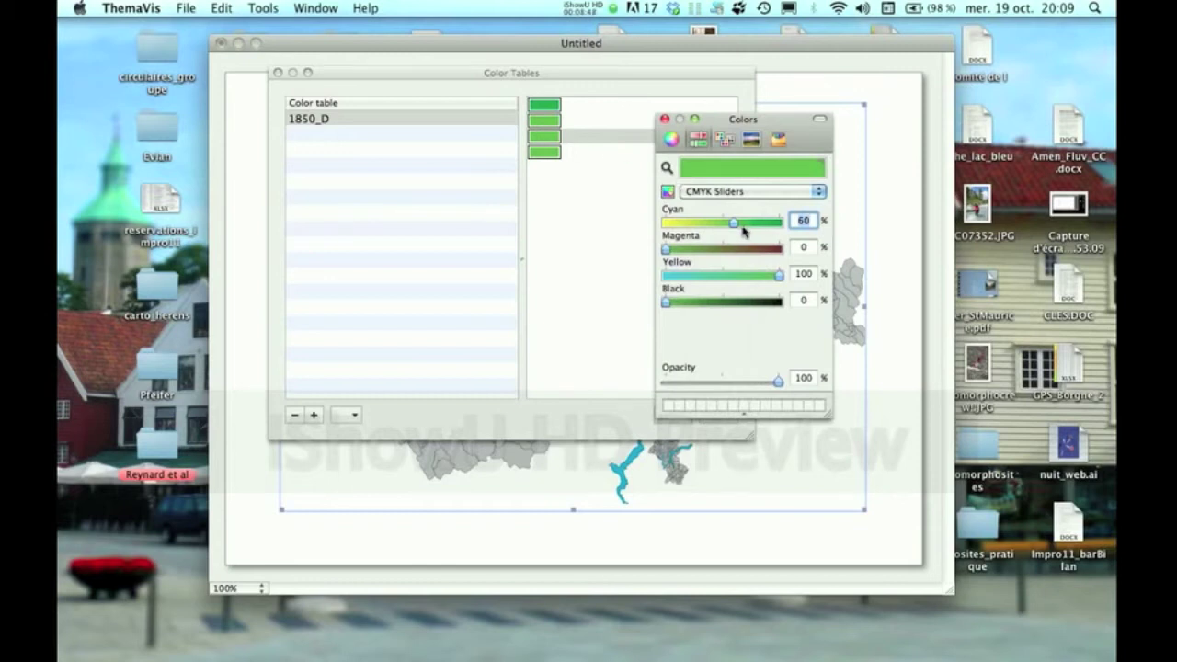
drag(736, 231, 702, 230)
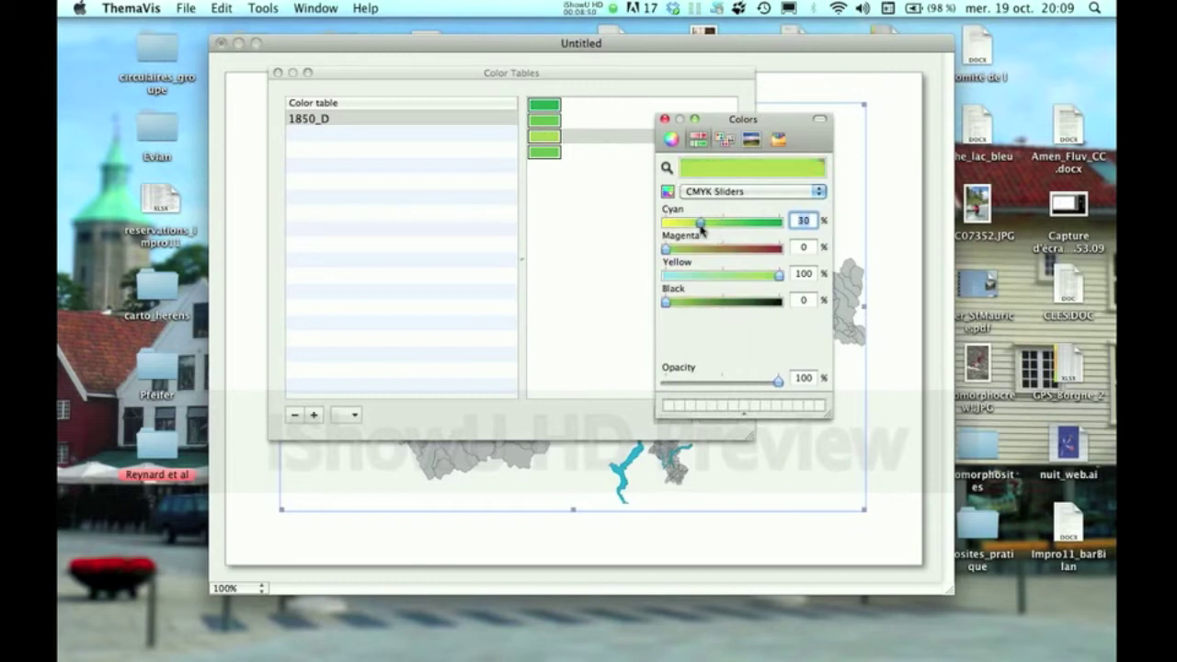
click(663, 119)
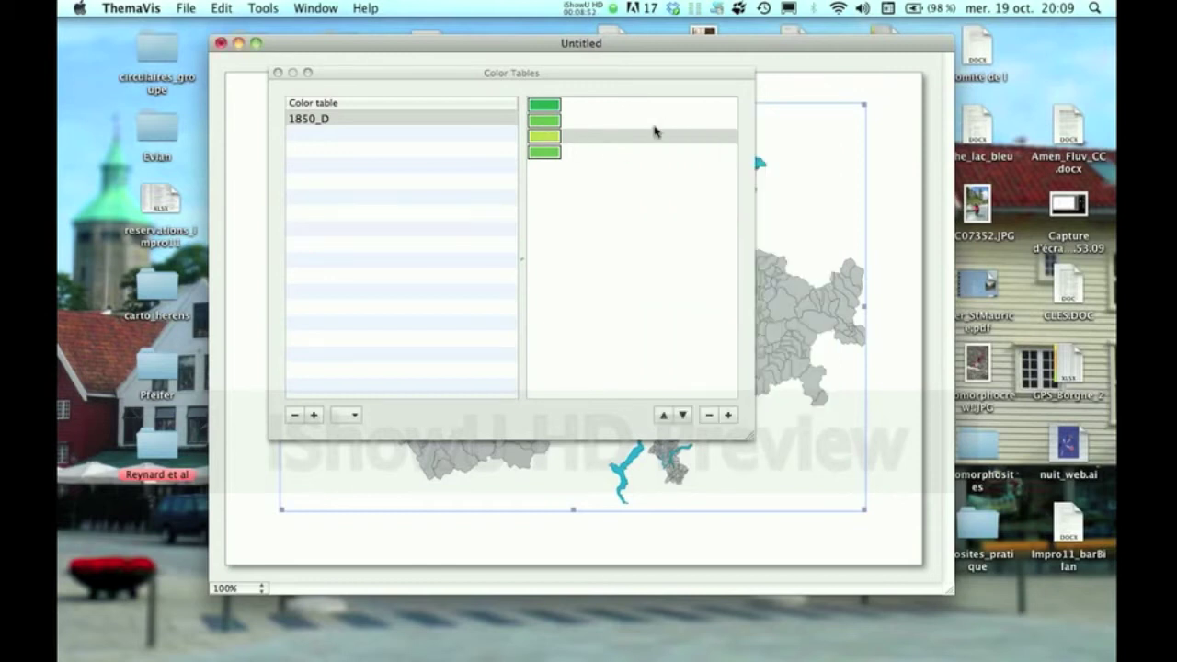
click(546, 154)
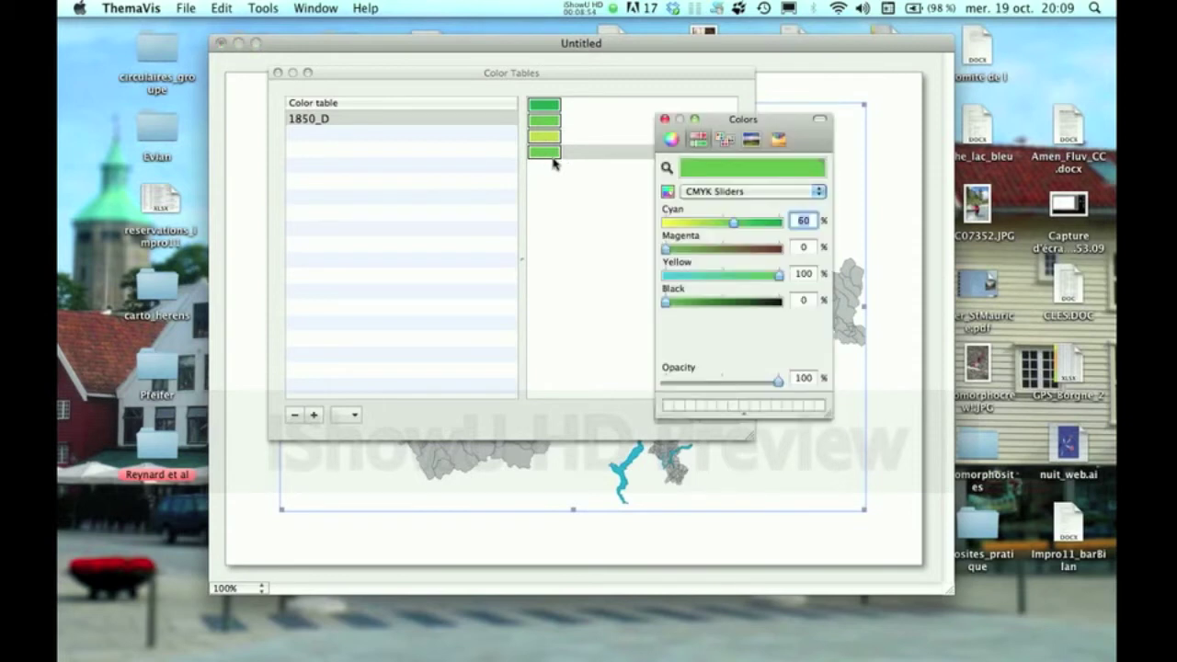
drag(732, 223, 683, 227)
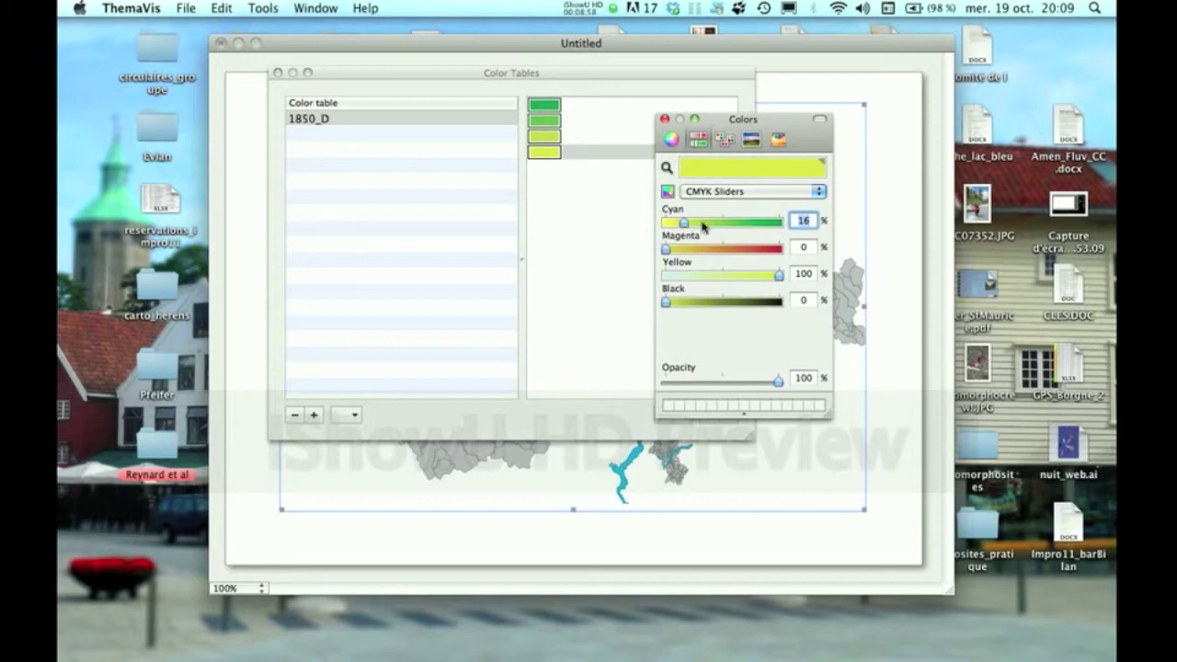
click(665, 120)
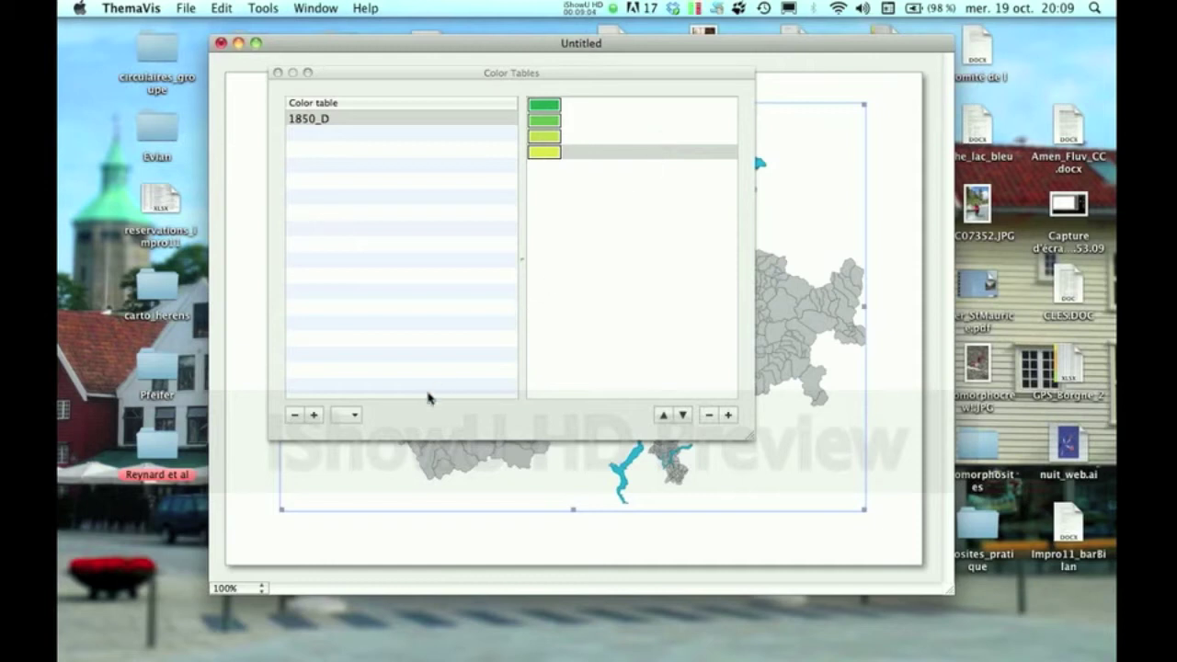
Save the color table as 1850_D in the Atelier_TVis folder and close the Color Tables window.
click(357, 422)
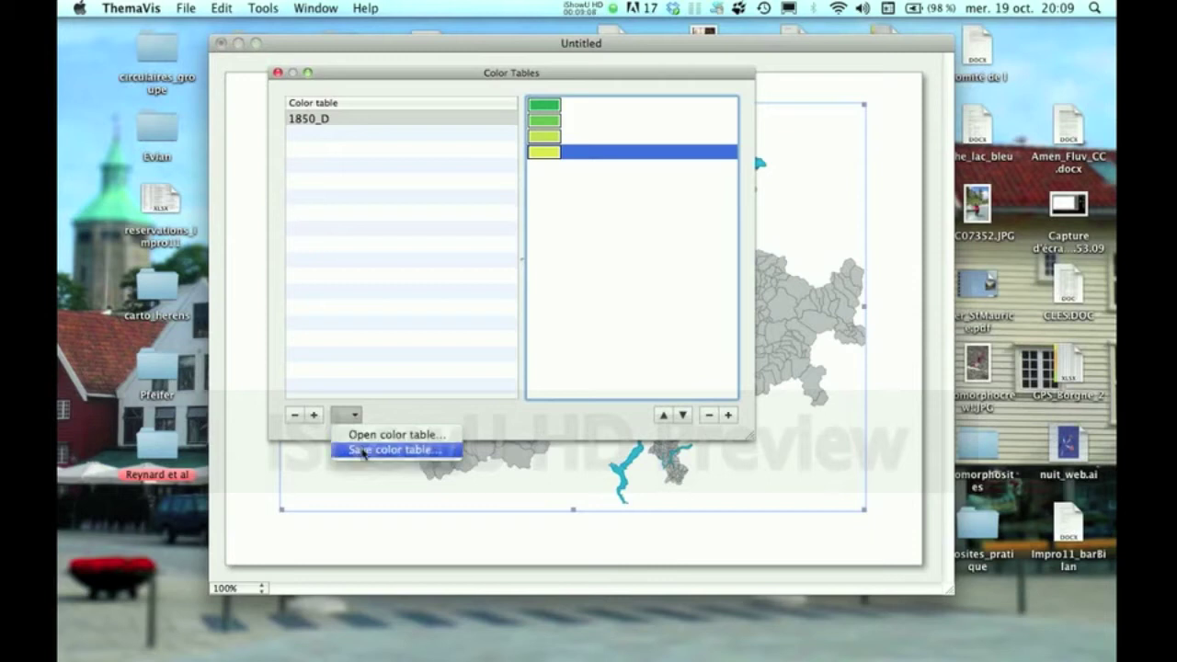
click(364, 451)
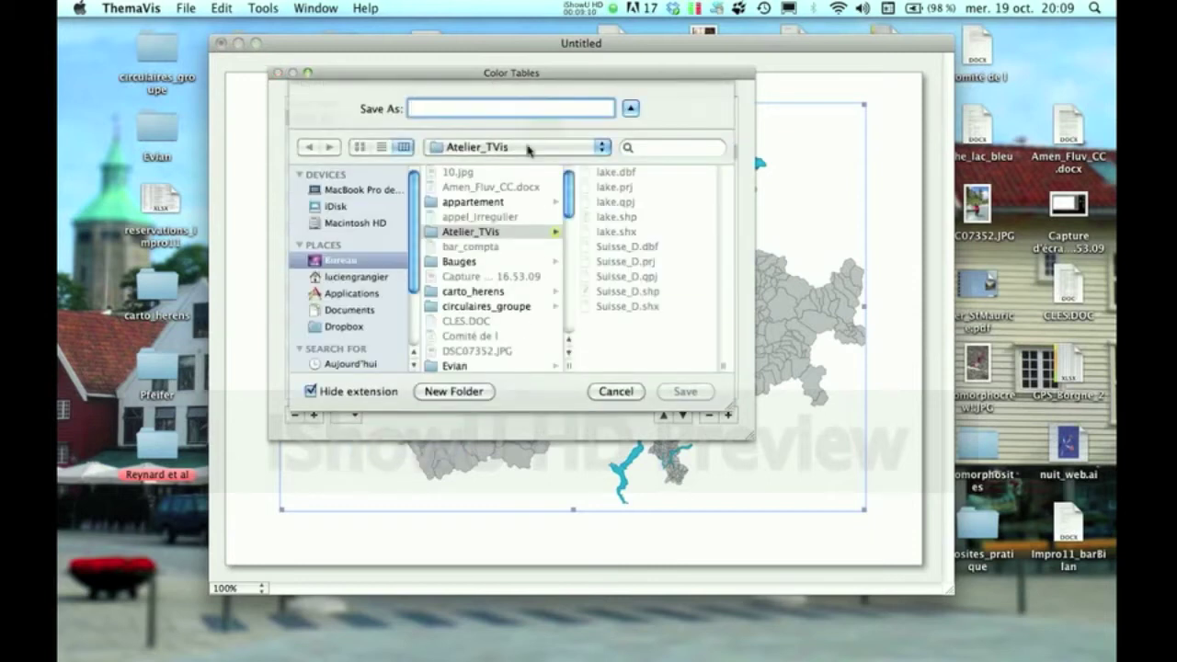
text(1850)
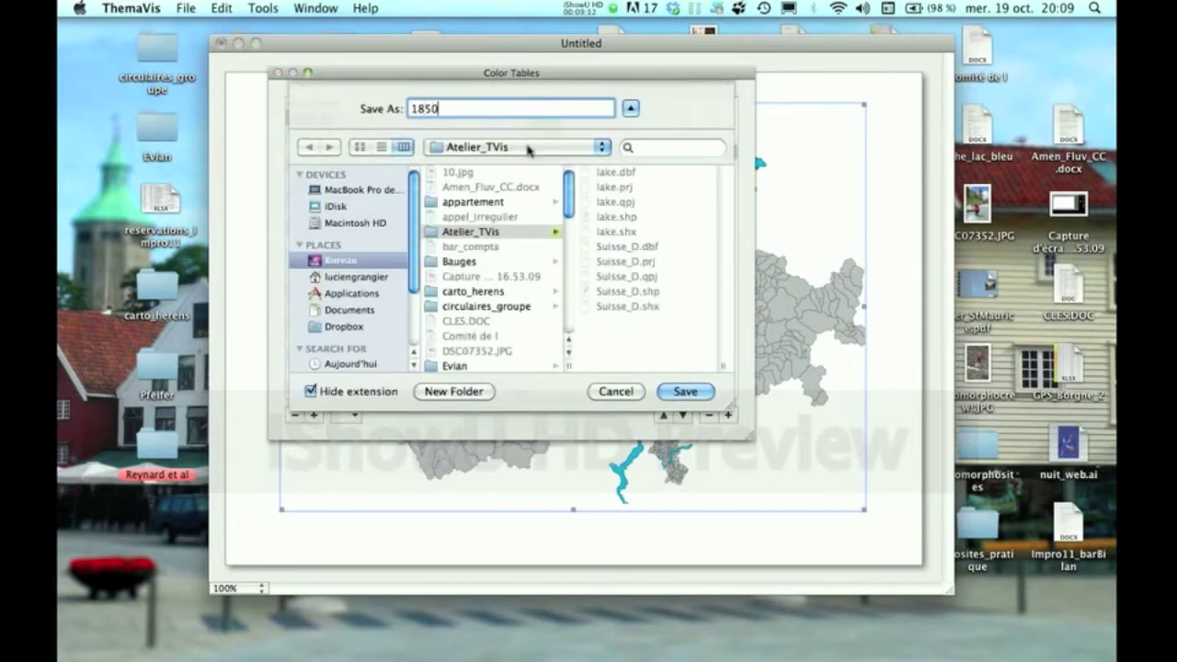
text(_D)
click(680, 393)
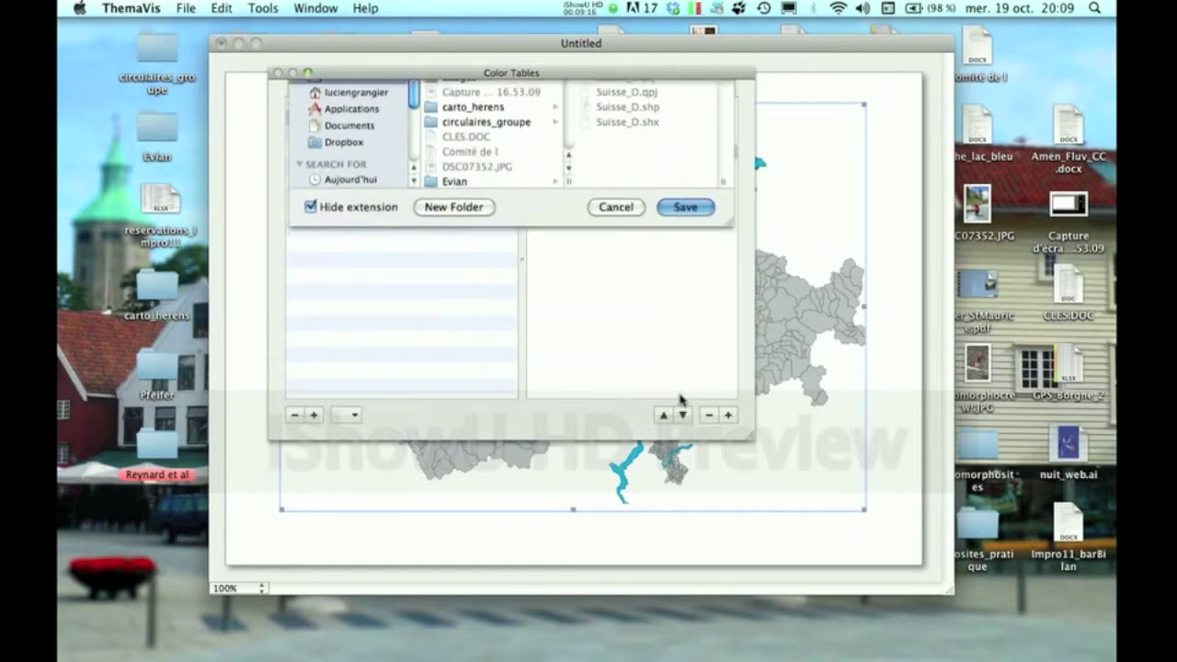
click(359, 420)
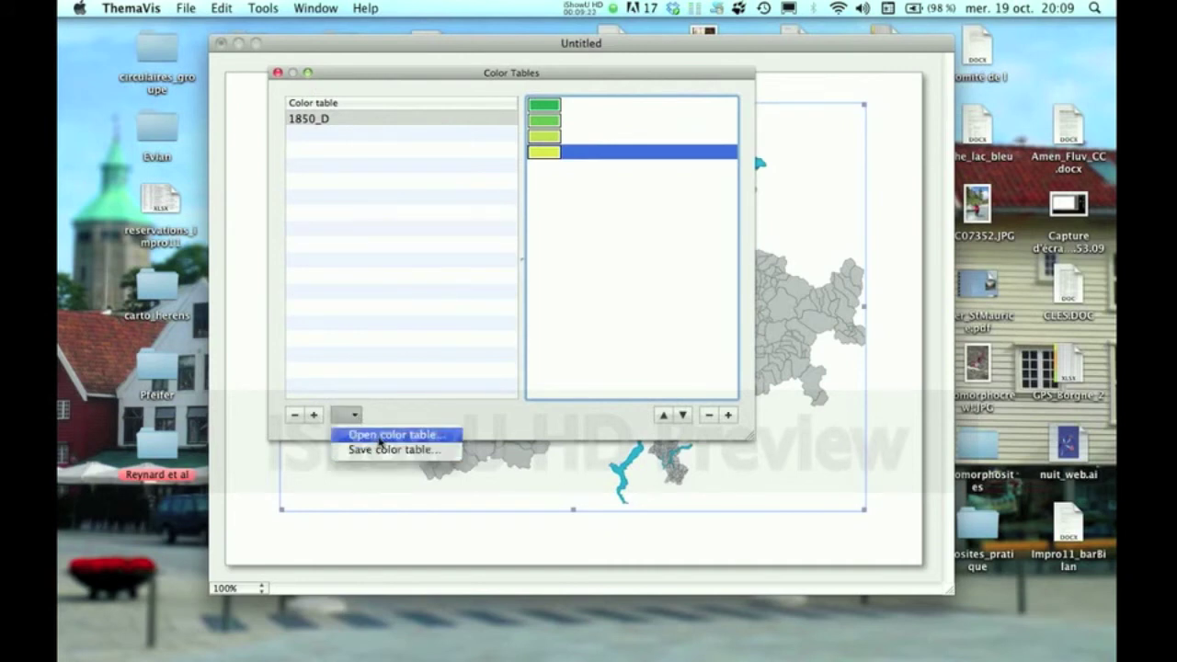
click(361, 81)
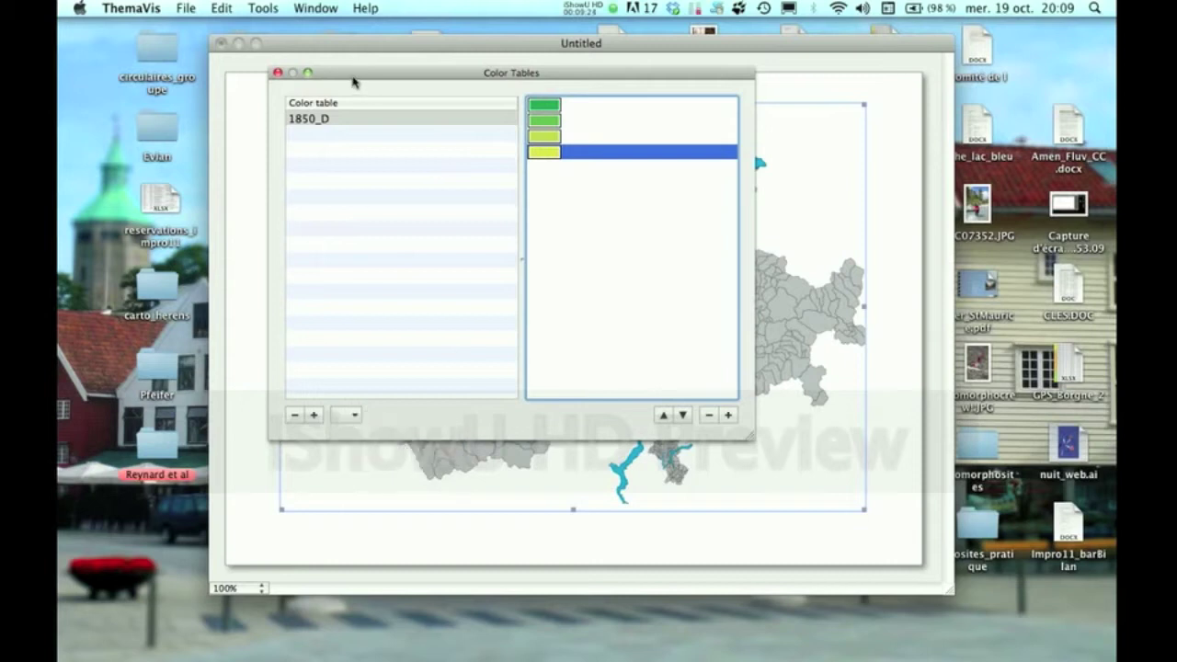
click(278, 73)
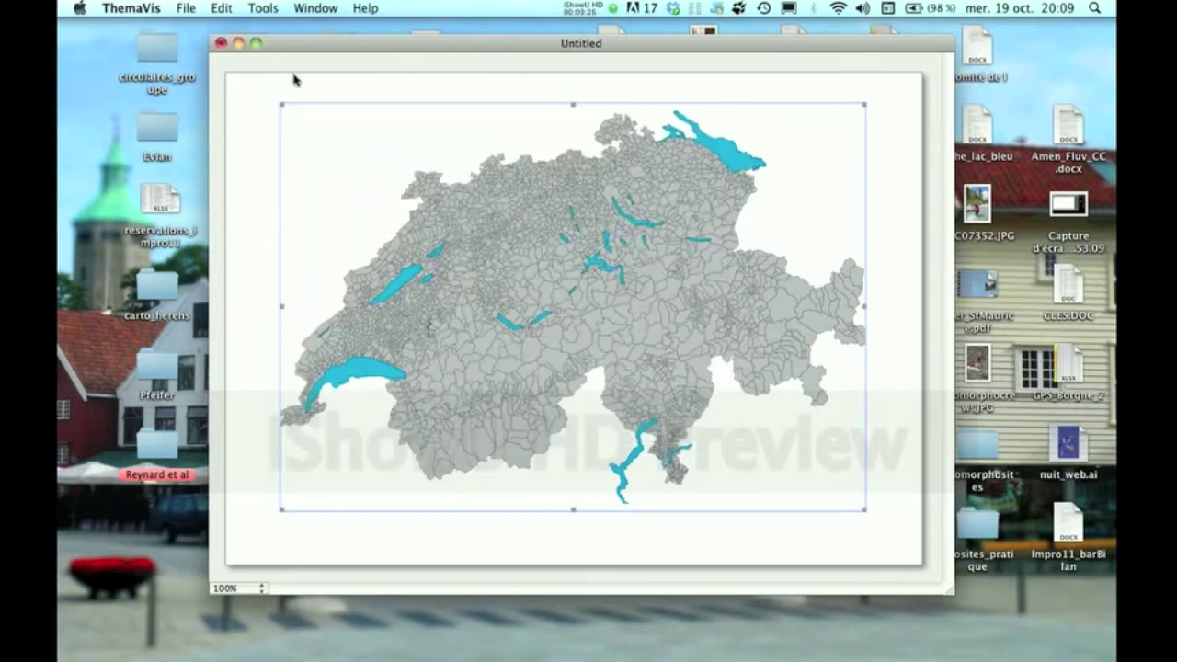
Create a classification named 1850_D and assign the 1850_D color table to it.
click(263, 11)
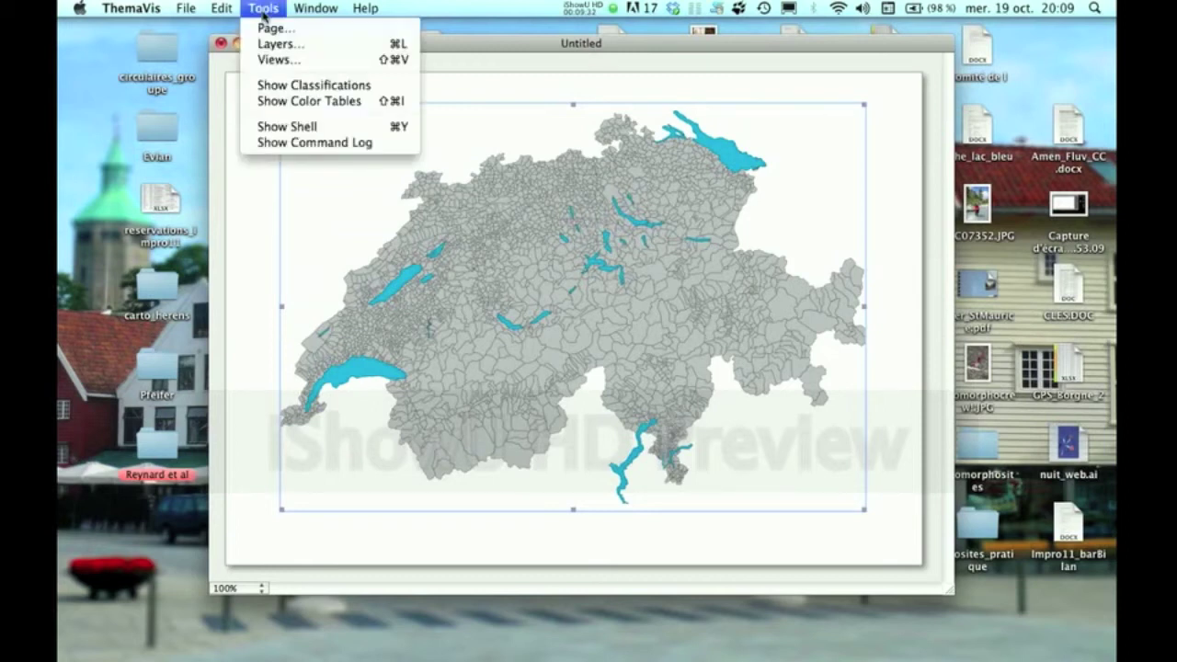
click(294, 85)
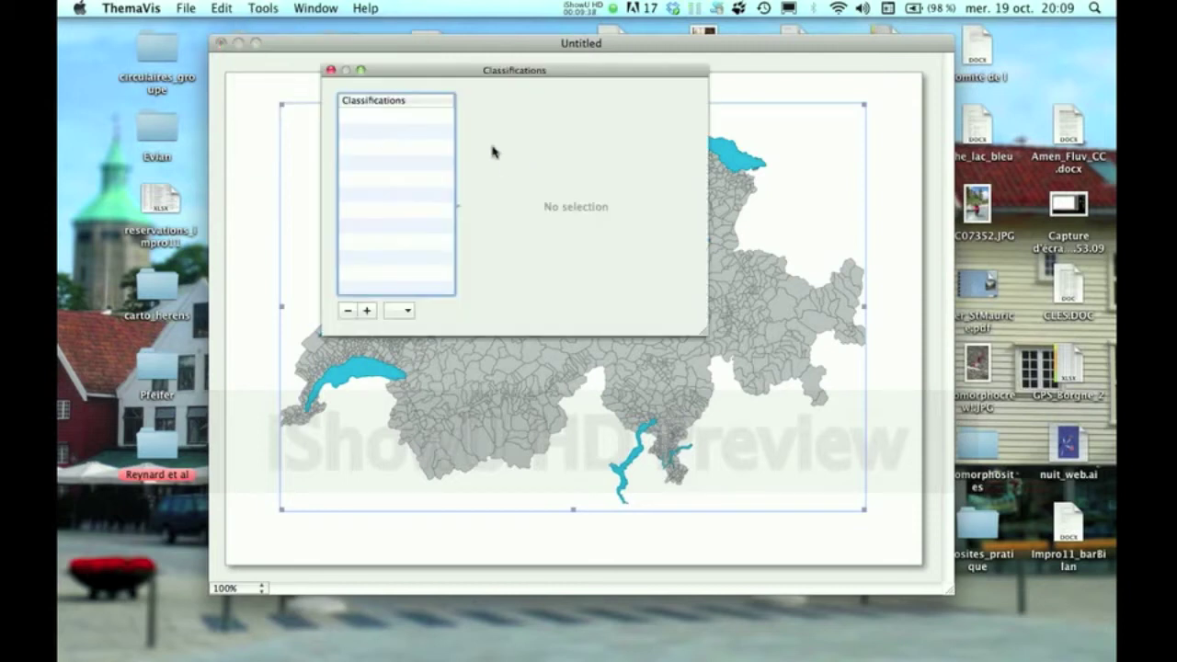
click(369, 310)
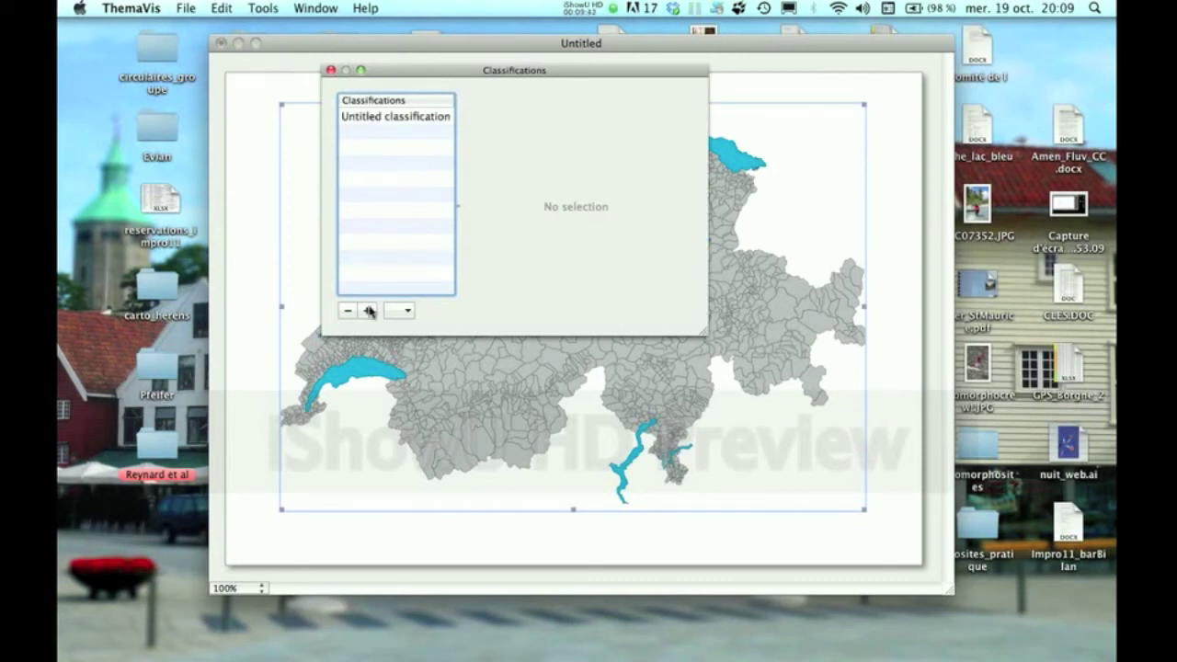
double_click(385, 118)
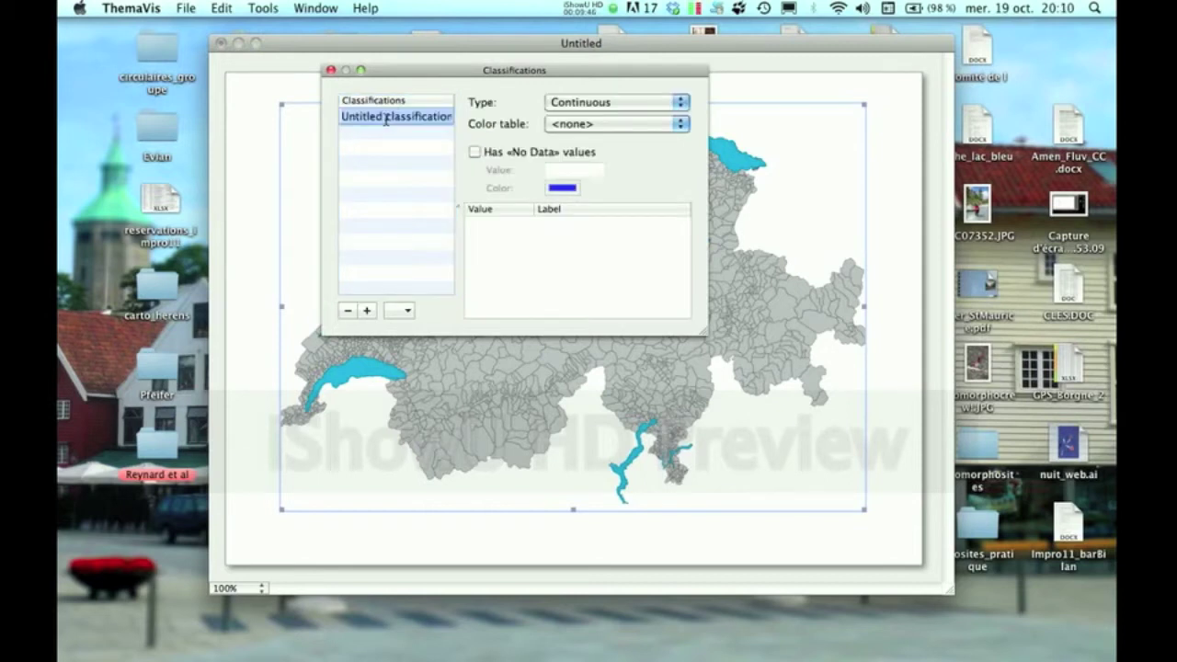
text(18)
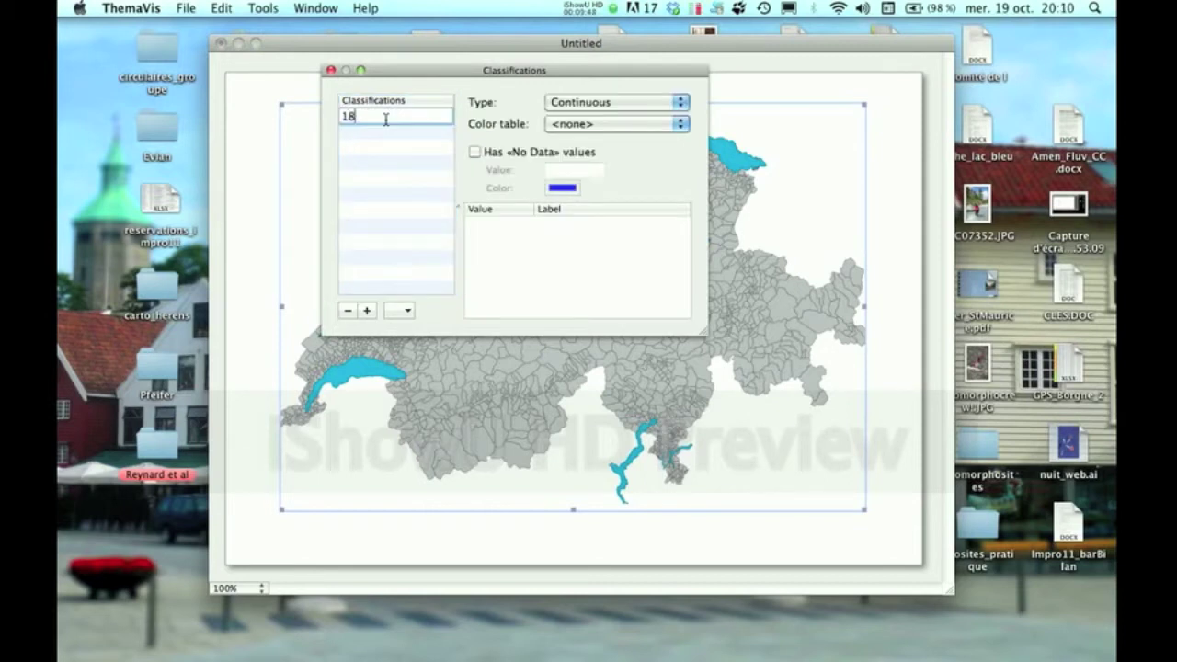
text(50_D)
click(680, 125)
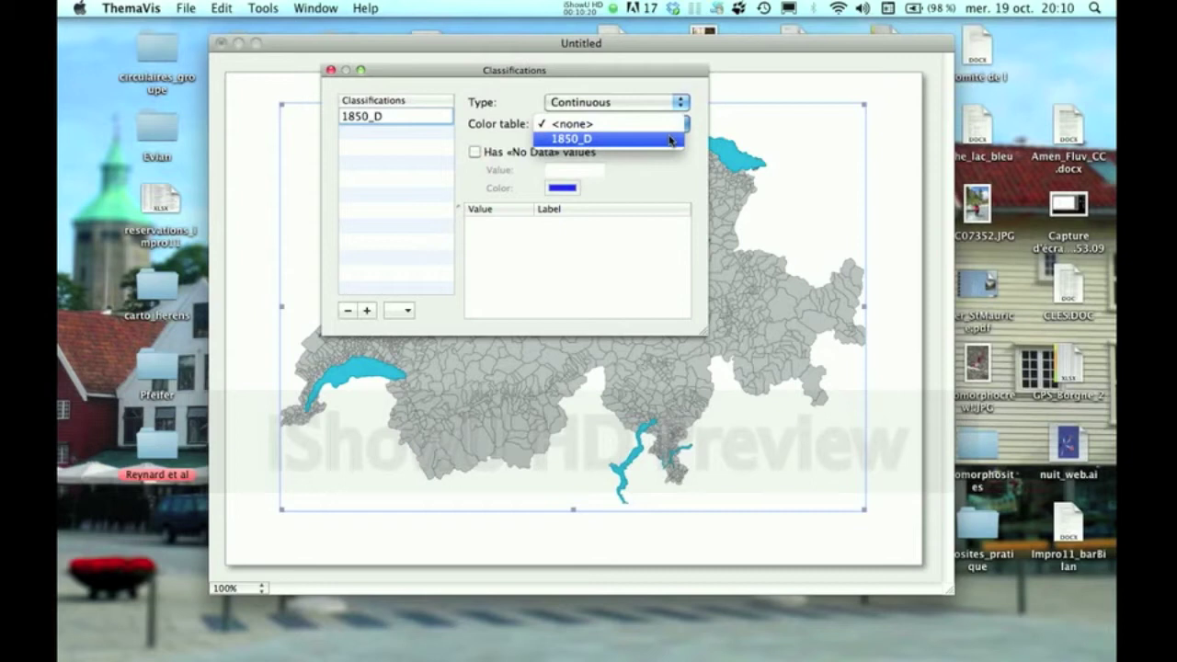
click(671, 140)
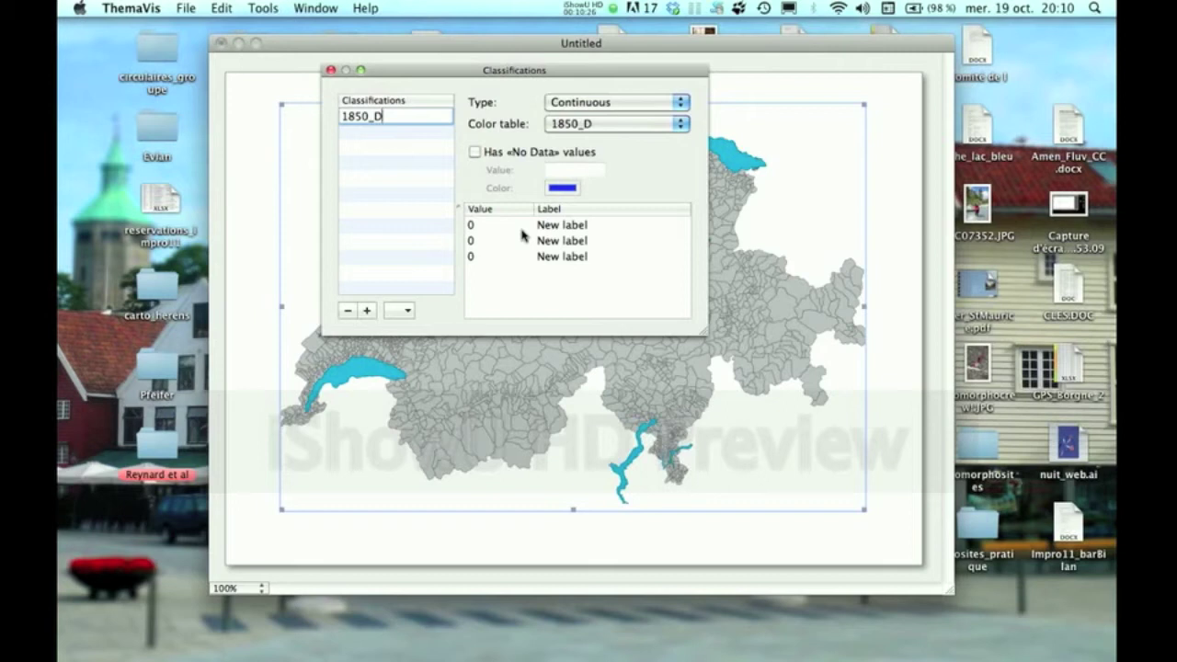
Set the three class limit values of the 1850_D classification to 10, 100 and 200.
click(471, 228)
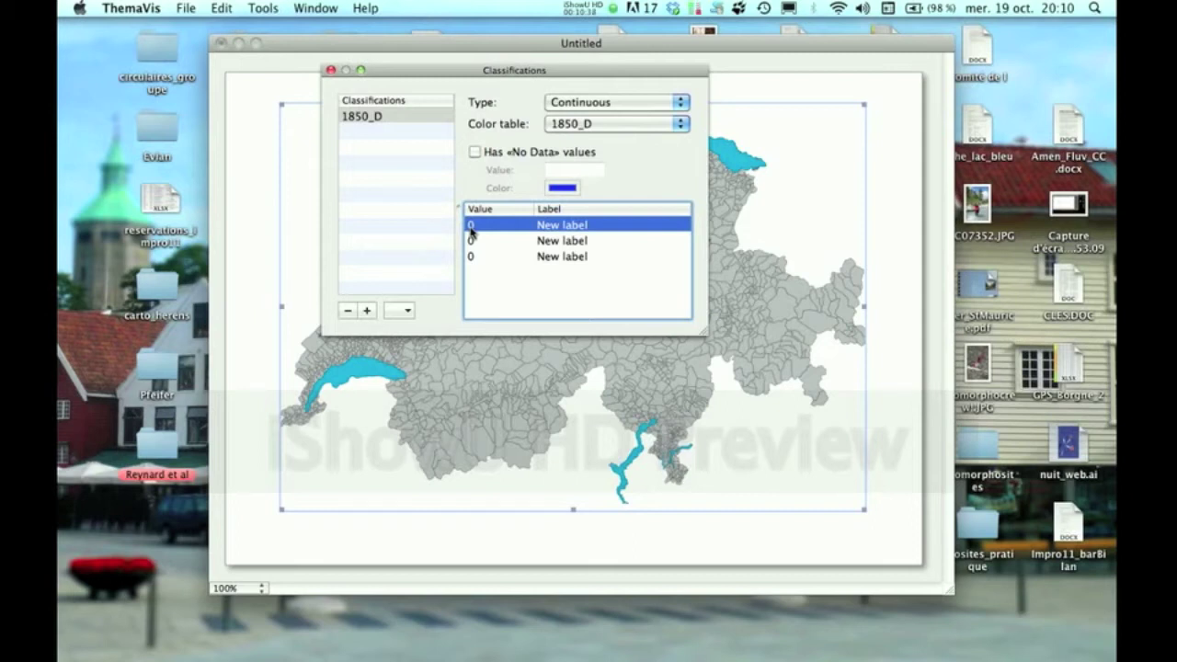
click(471, 226)
text(10)
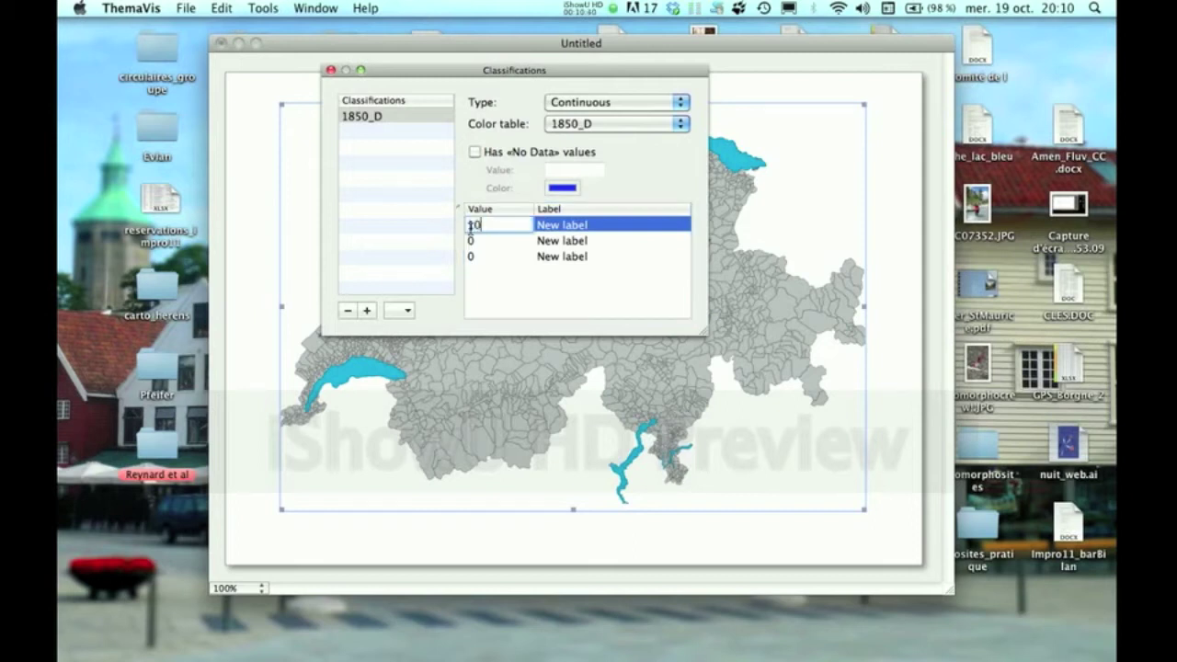
click(471, 241)
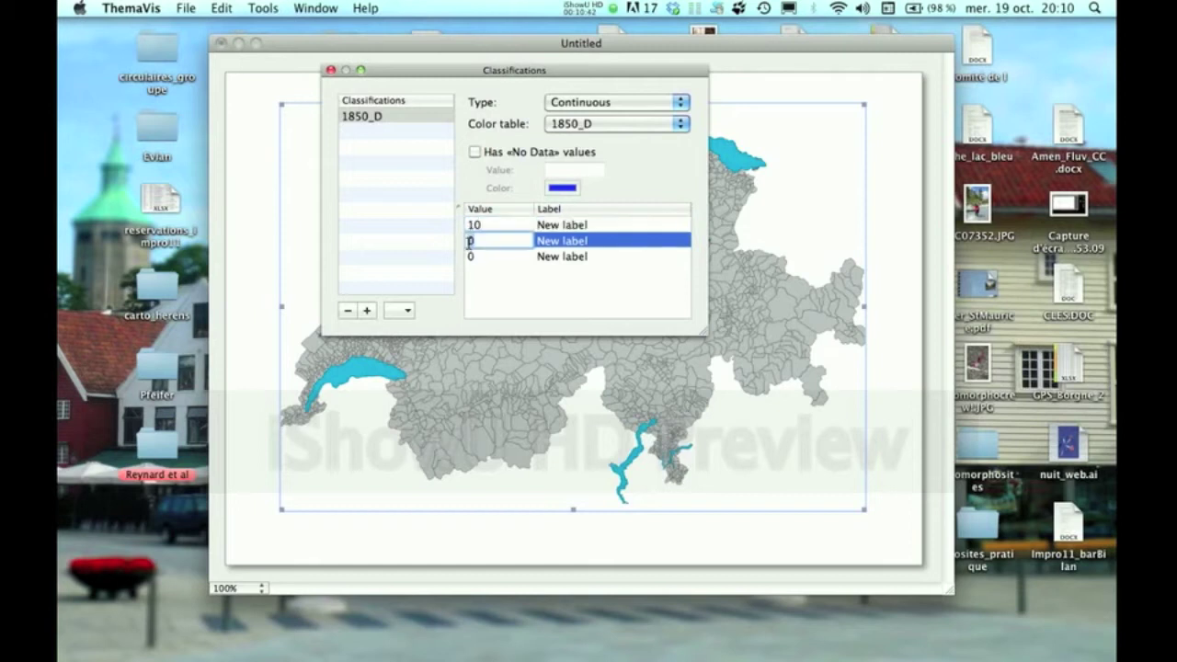
text(100)
click(470, 257)
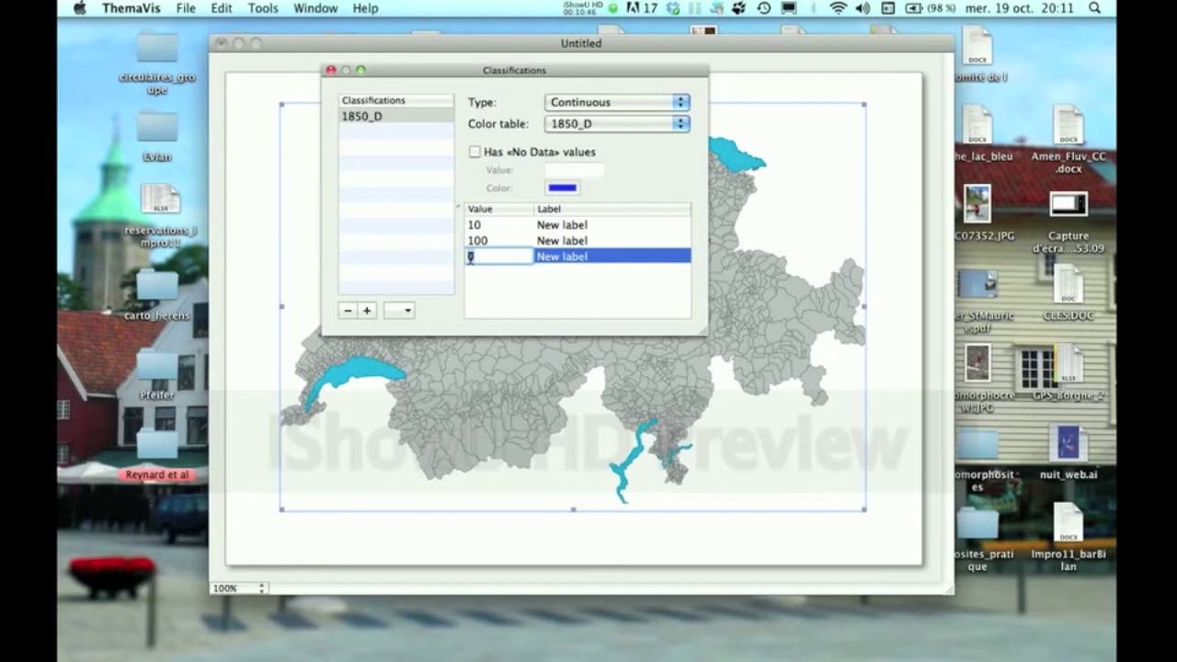
text(200)
click(559, 312)
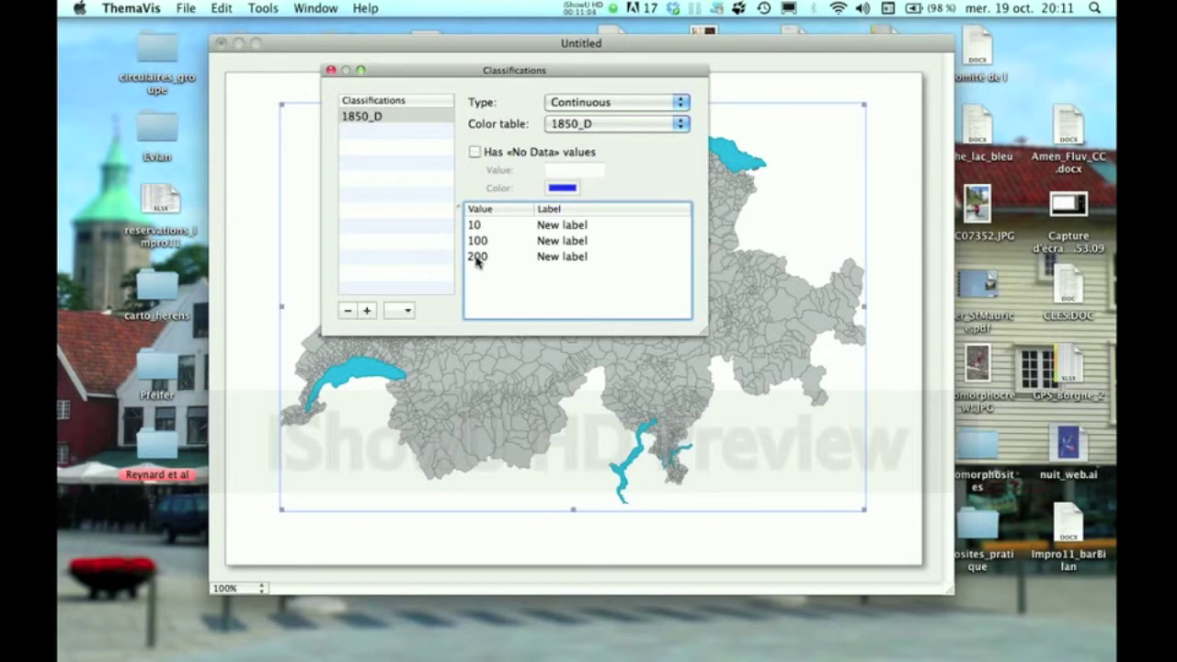
Label the three classes of the 1850_D classification 10hab./km2, 100 and 200.
double_click(574, 227)
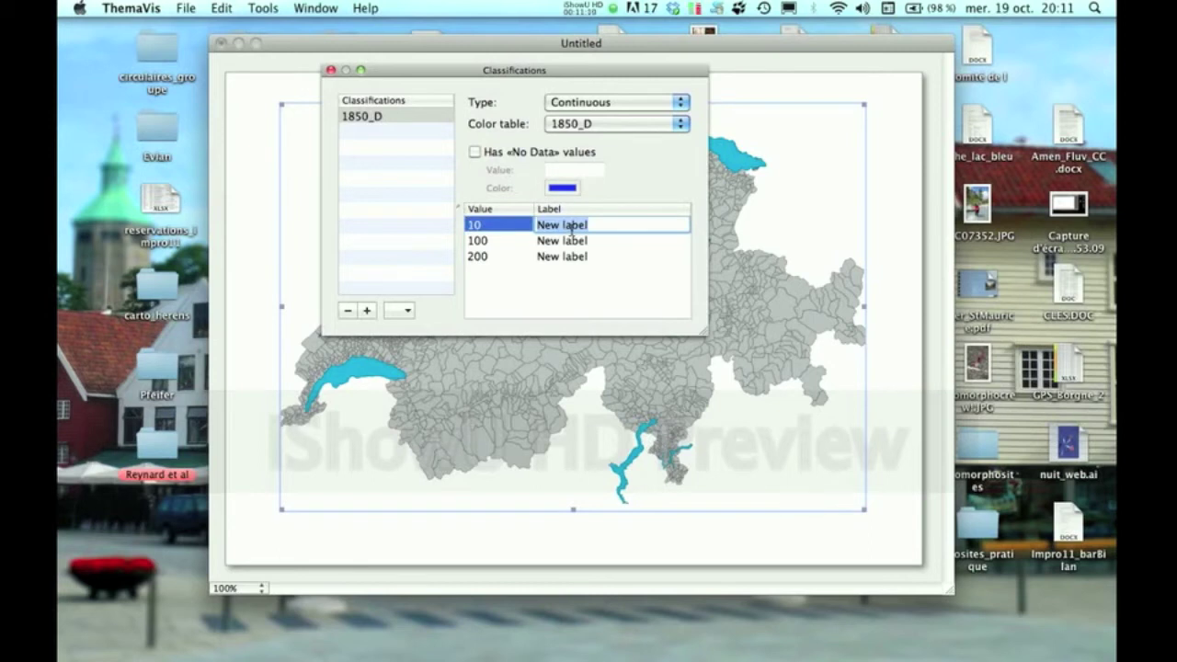
text(10hab/km2)
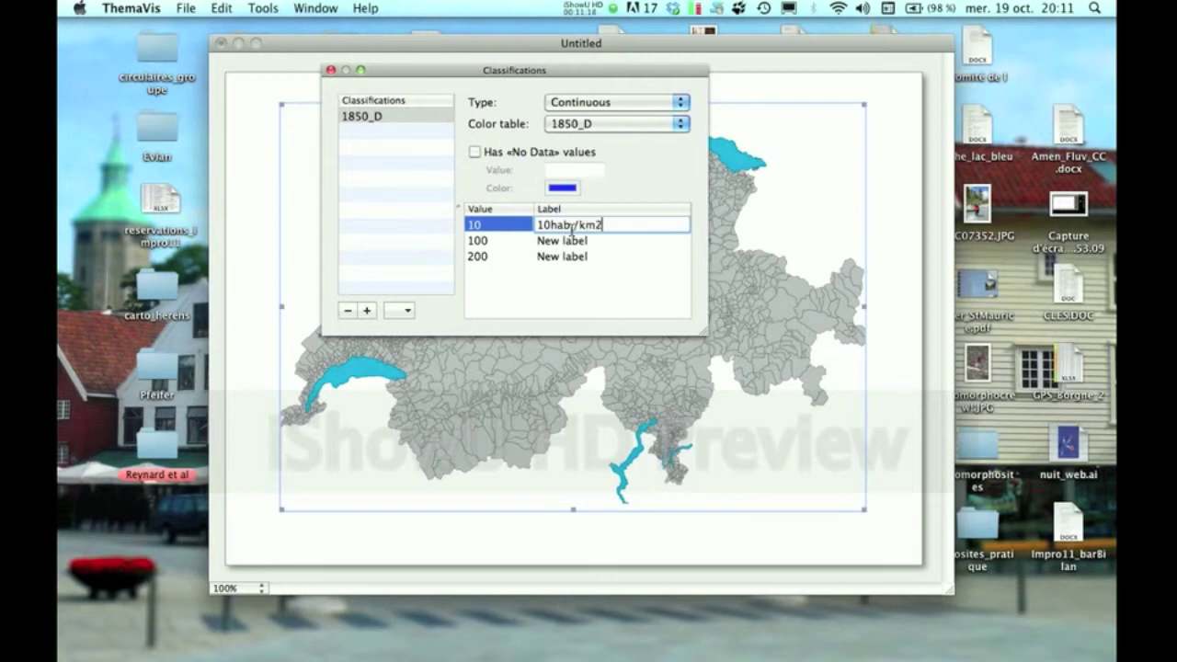
click(574, 240)
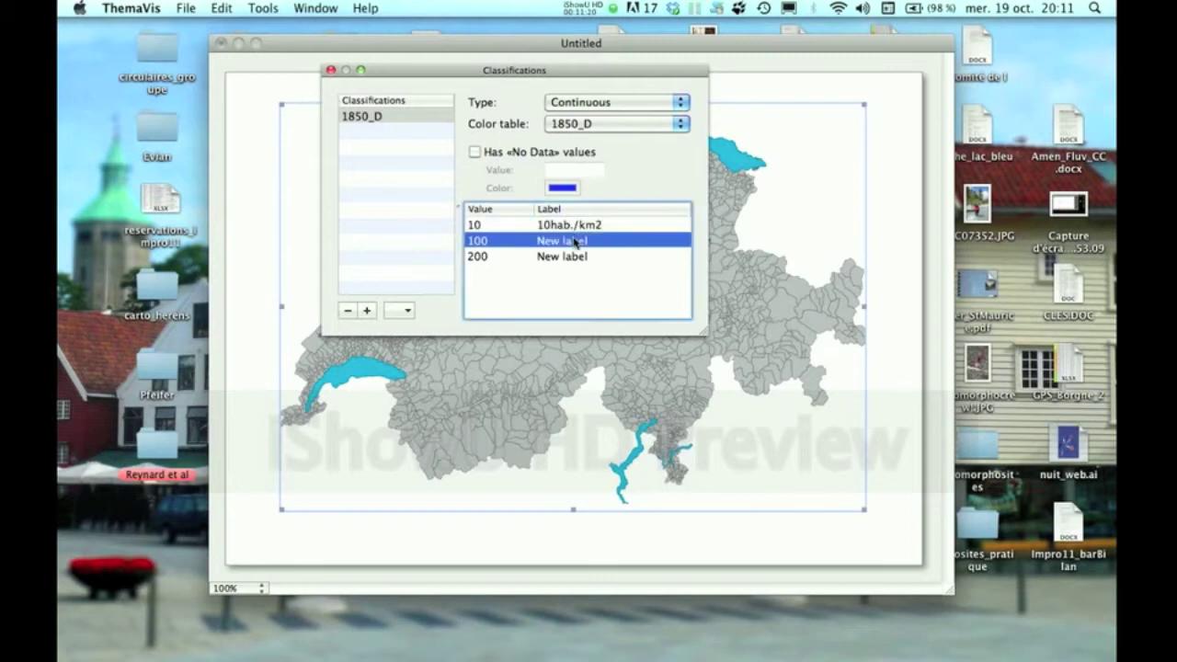
click(574, 241)
text(100)
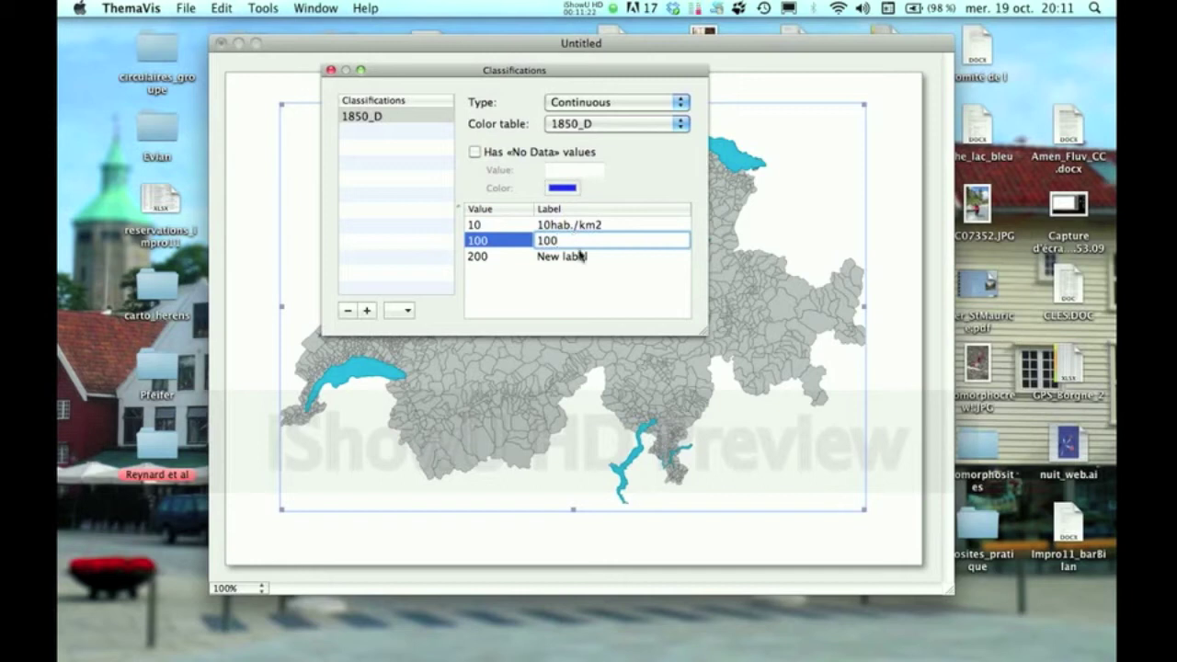
click(579, 256)
click(575, 256)
text(200)
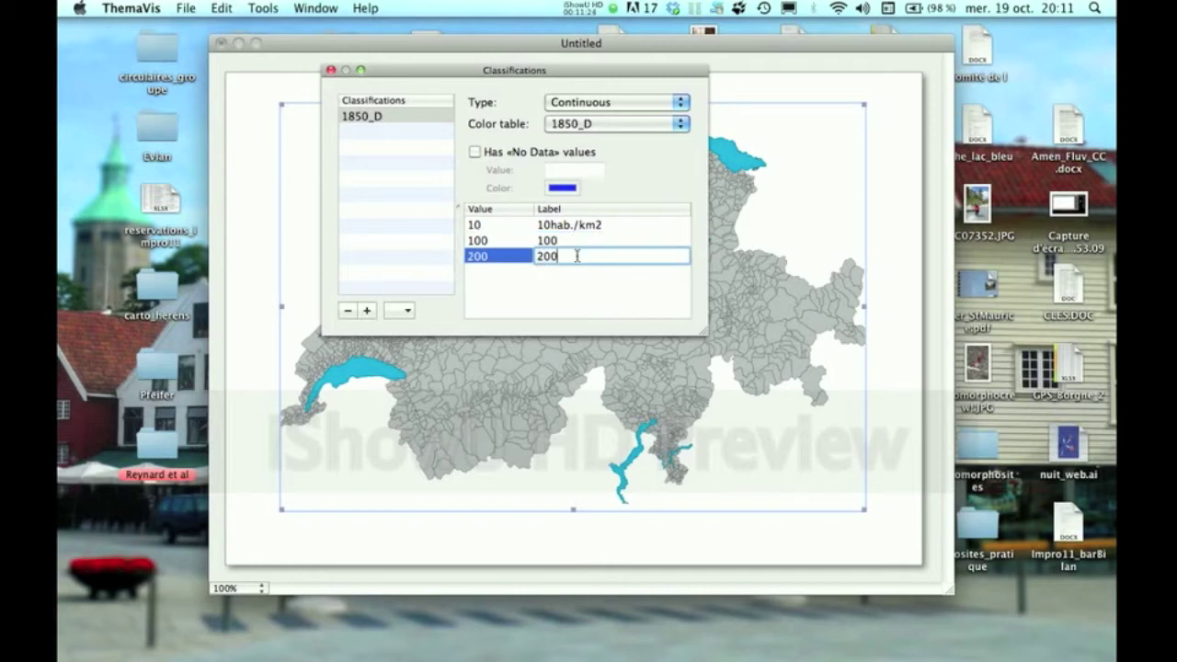
Save the classification as 1850_D in the Atelier_TVis folder and close the Classifications window.
click(408, 310)
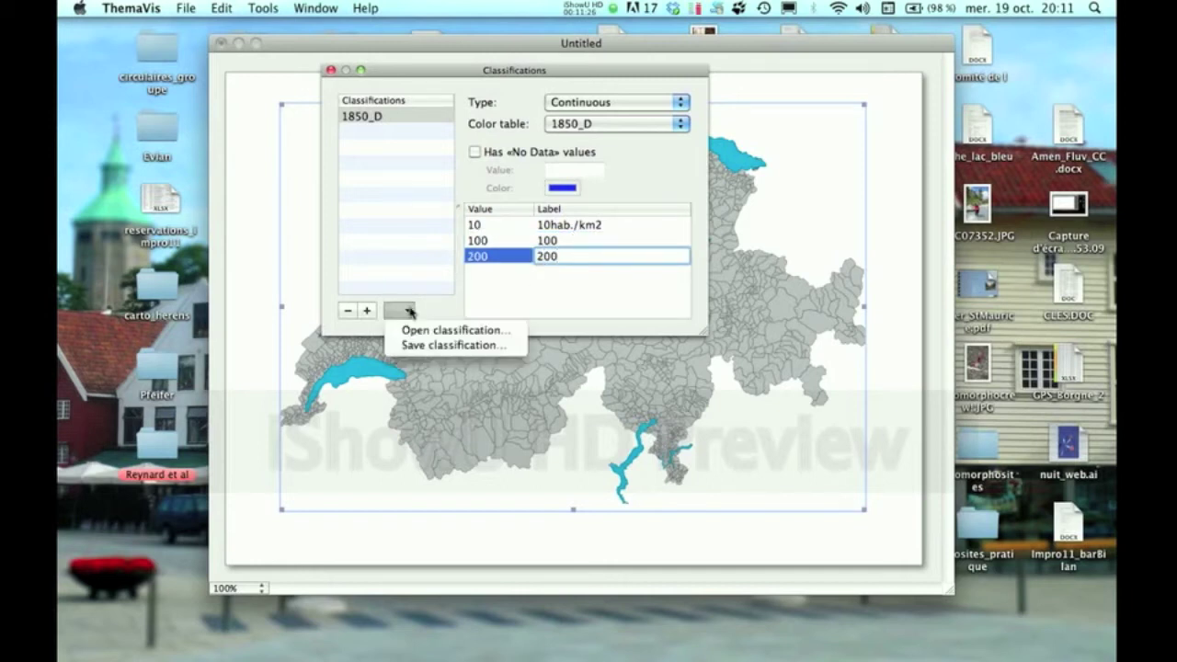
click(429, 346)
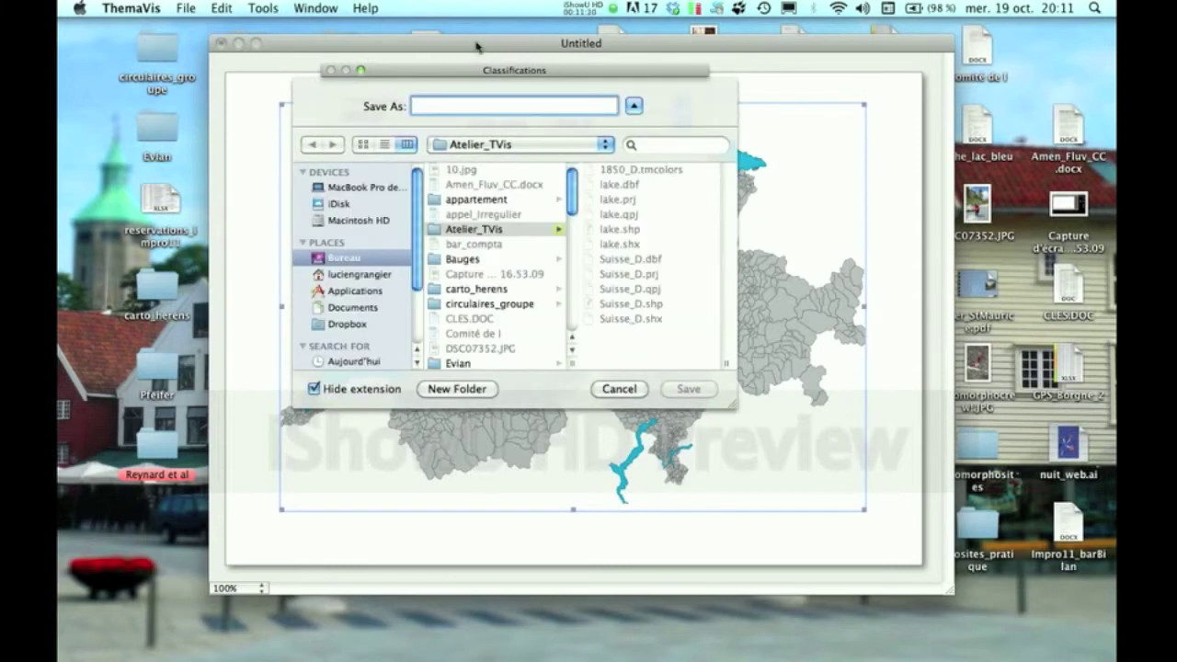
text(1)
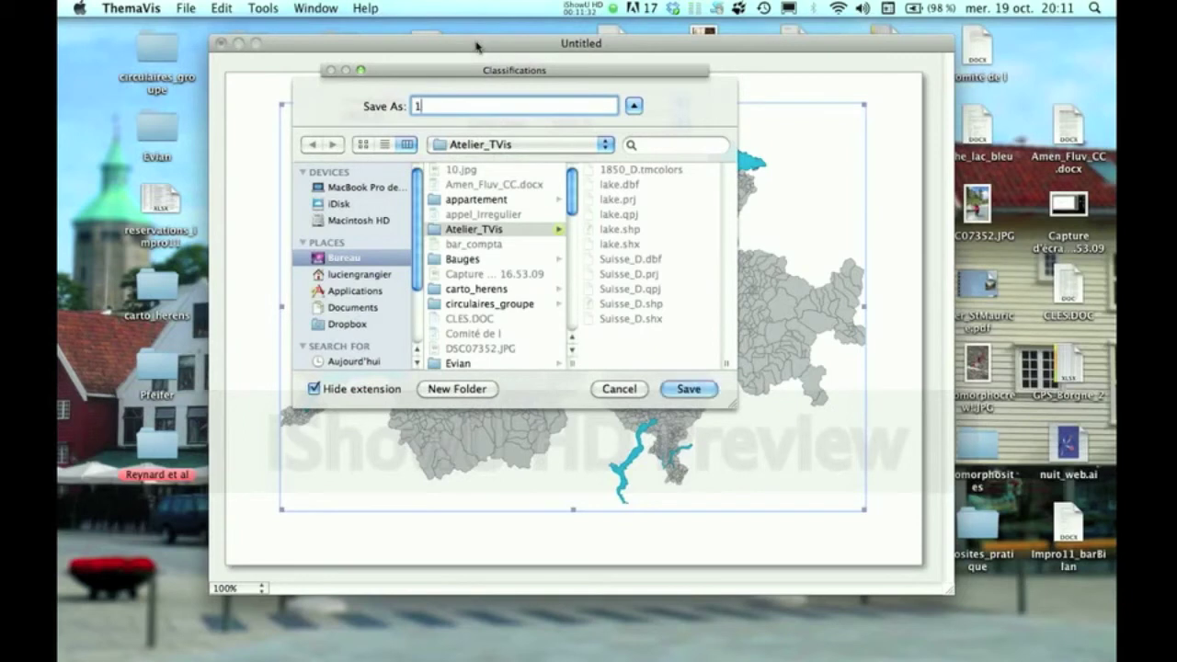
text(850_D)
click(685, 390)
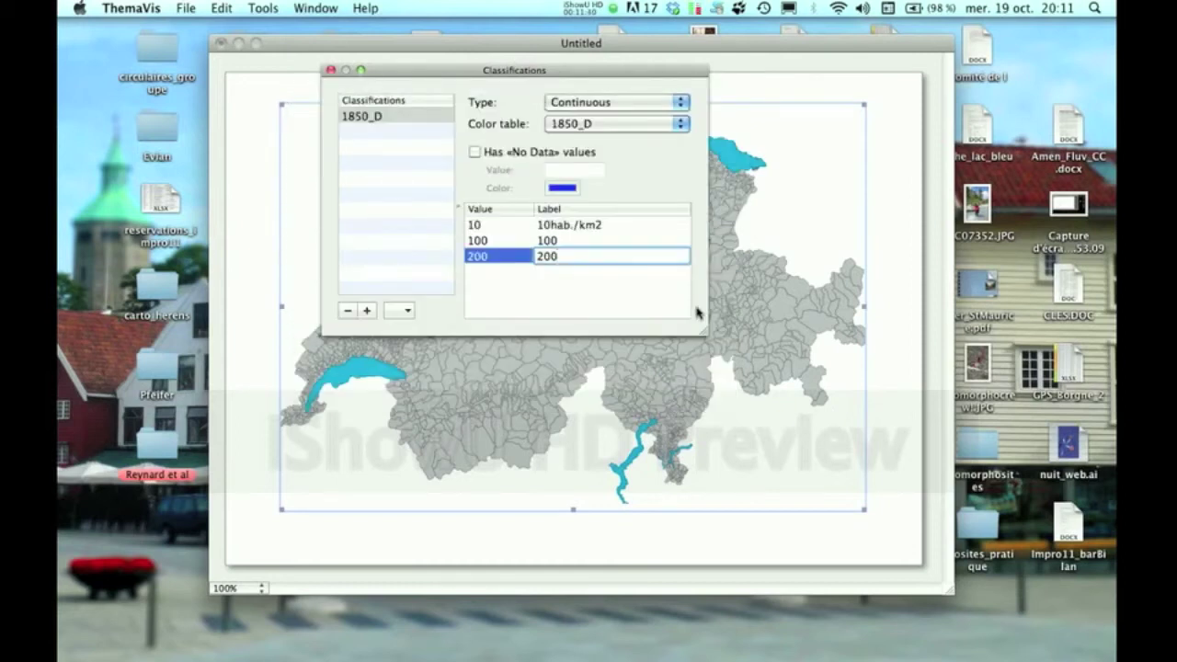
click(332, 72)
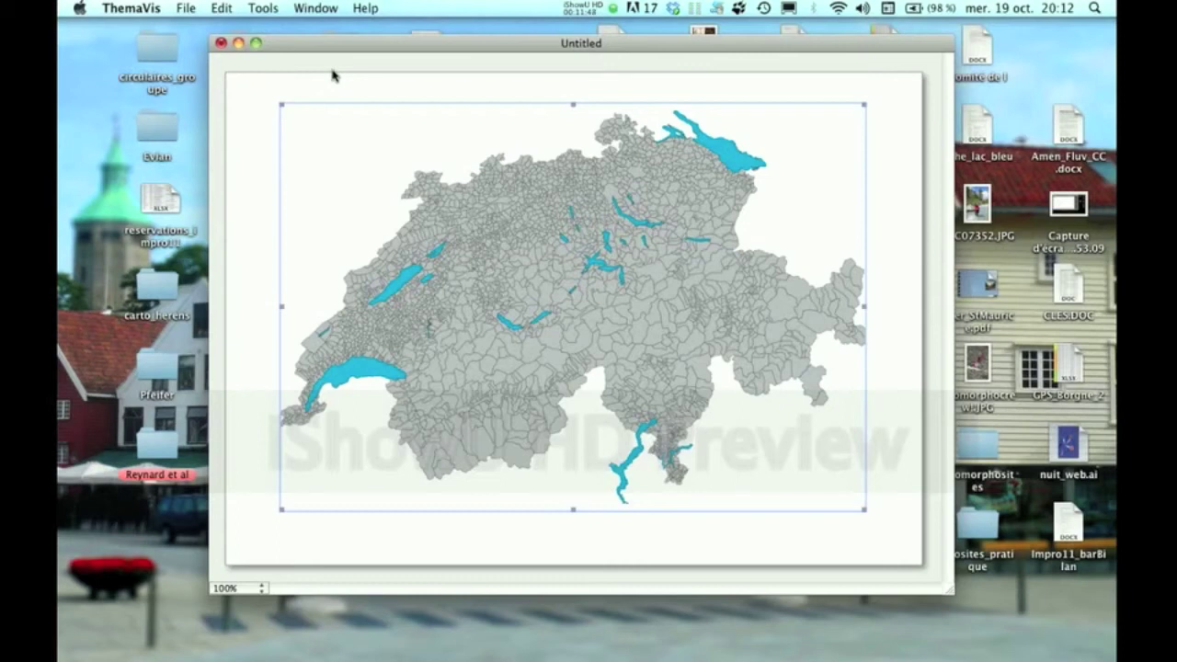
Set the mapping style of the Suisse_D layer to Choropleth map.
click(269, 11)
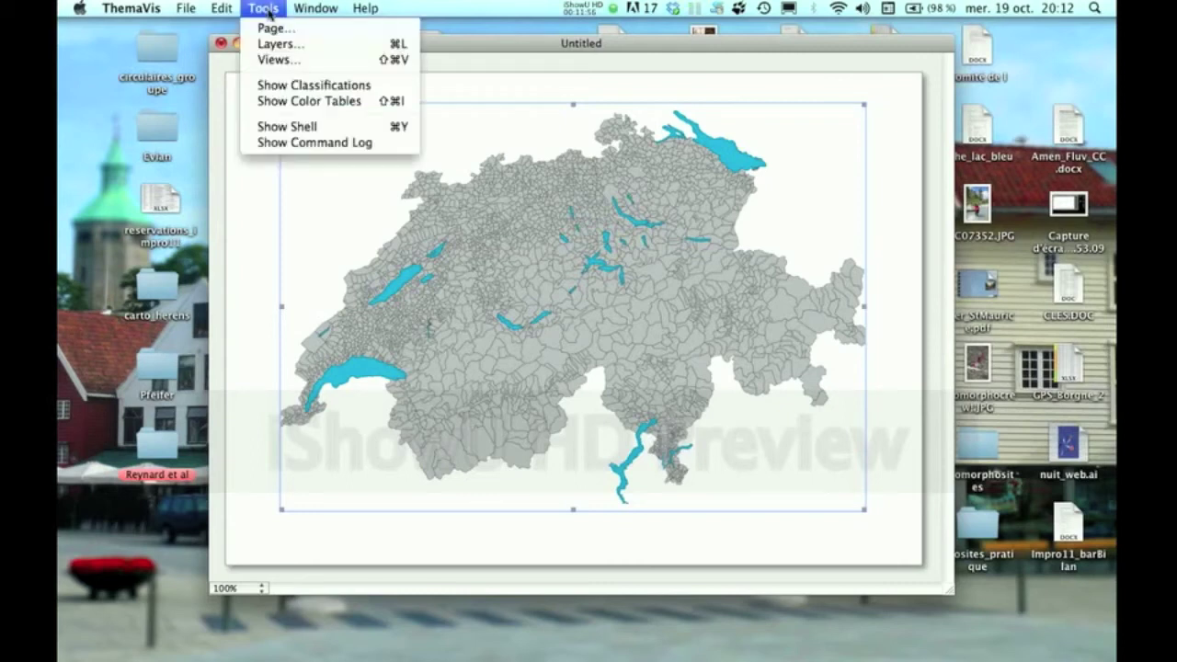
click(279, 46)
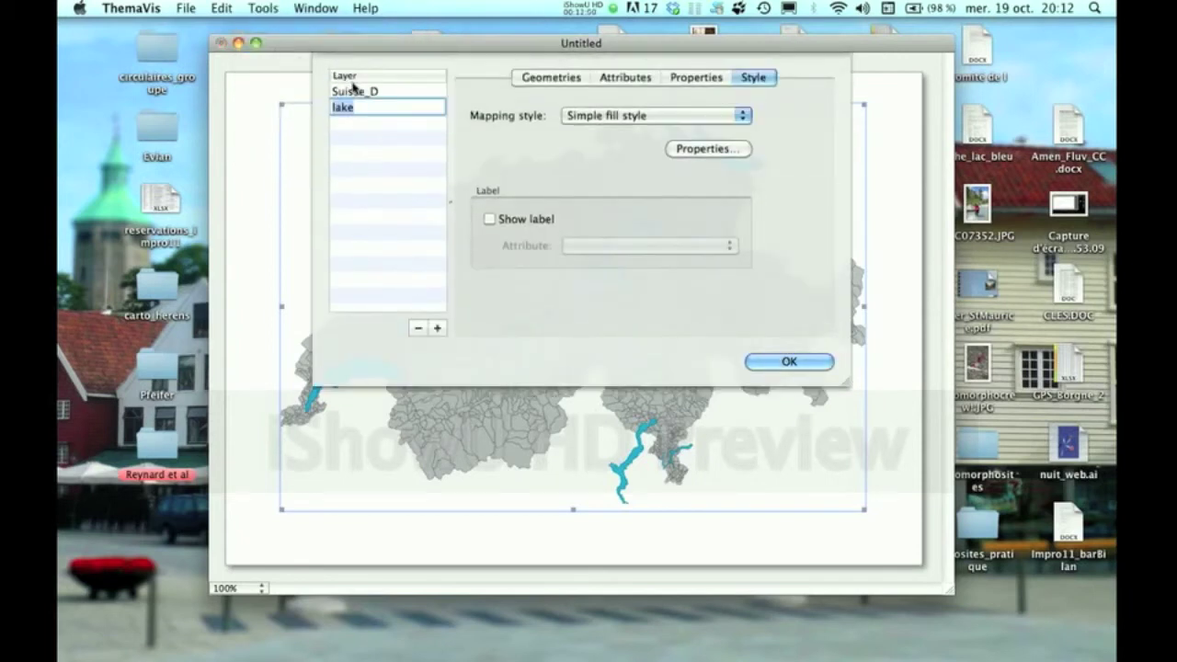
click(368, 92)
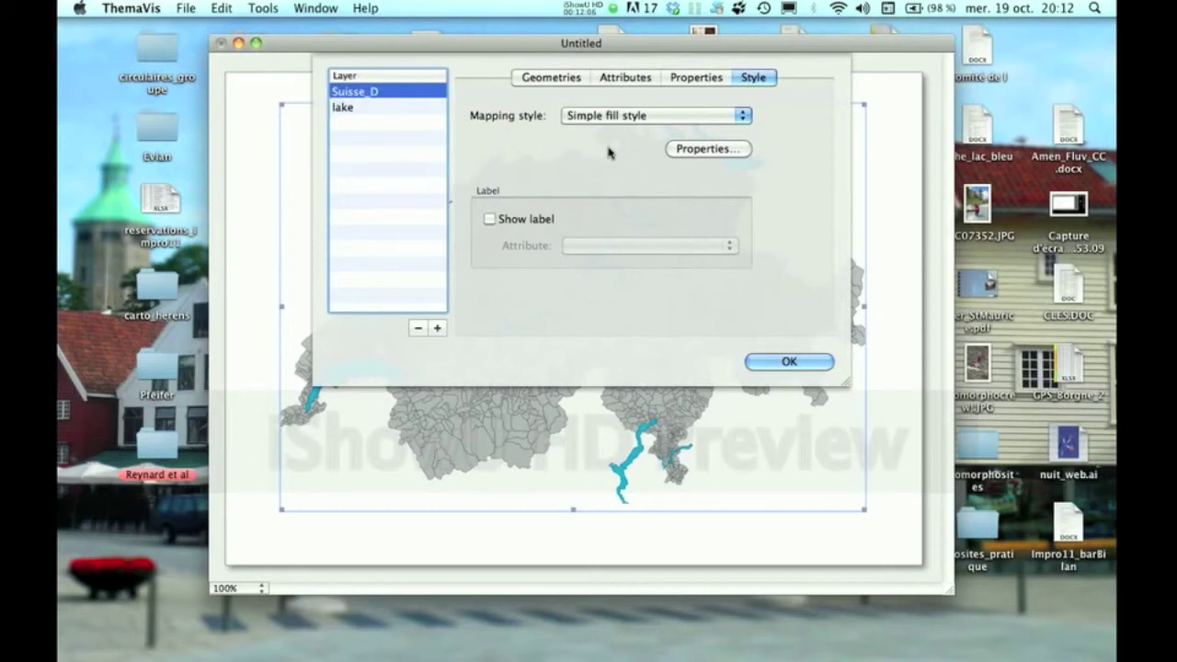
click(746, 115)
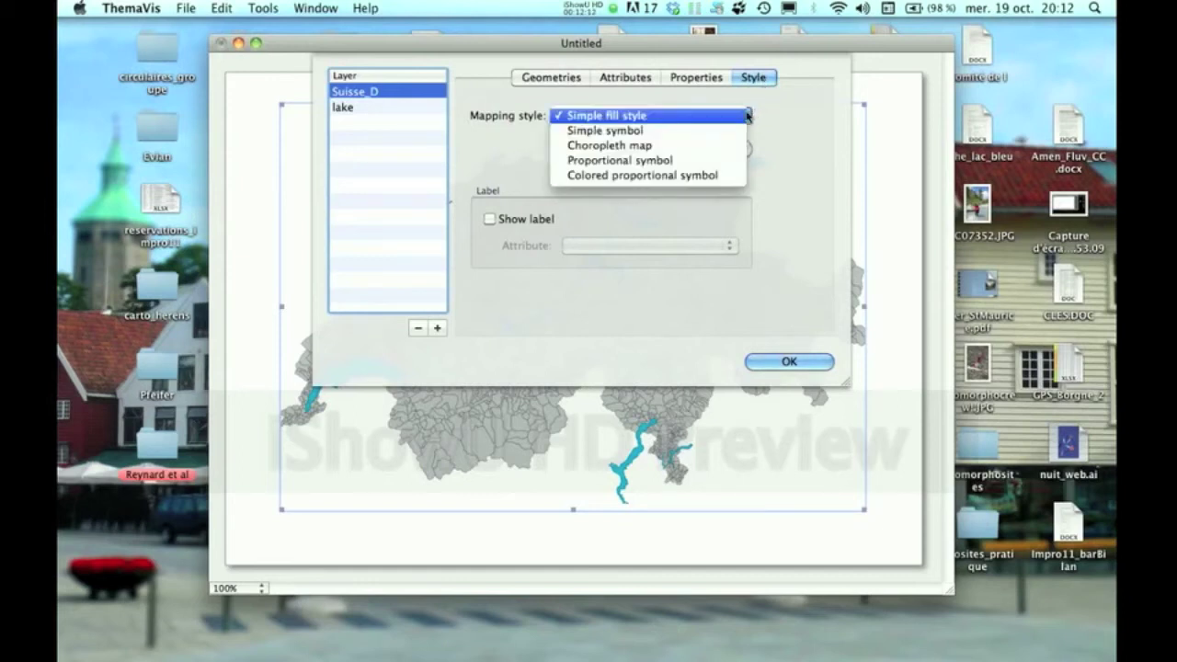
click(714, 149)
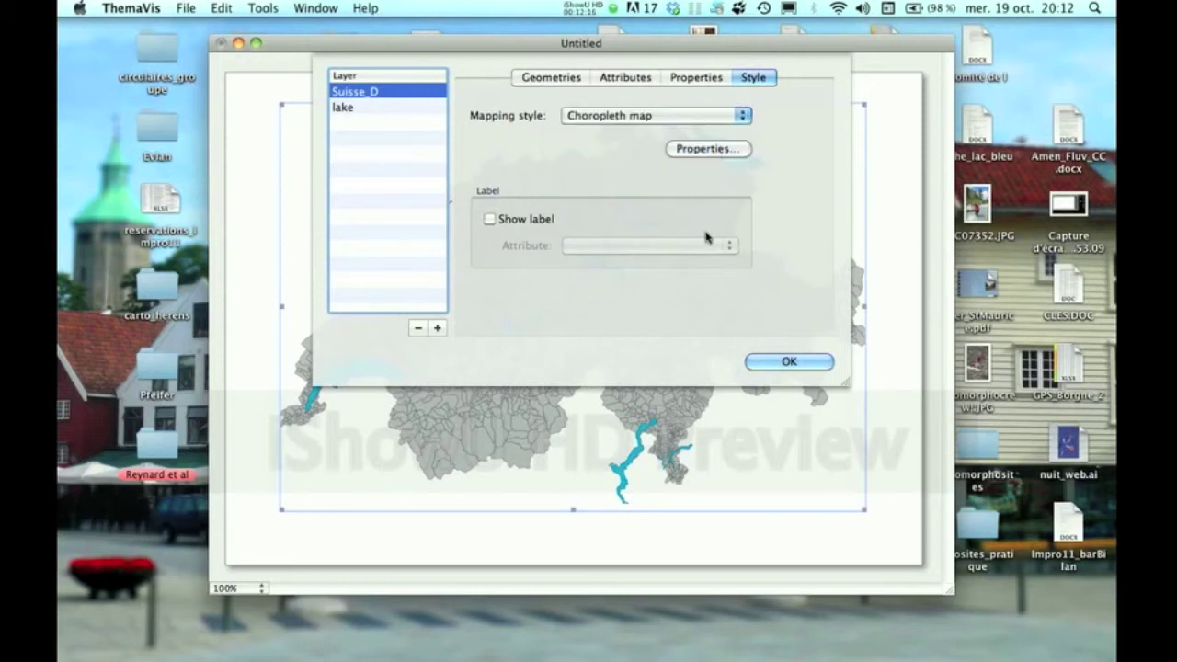
Assign the D1850 attribute and the 1850_D classification to the Suisse_D layer's choropleth map.
click(708, 149)
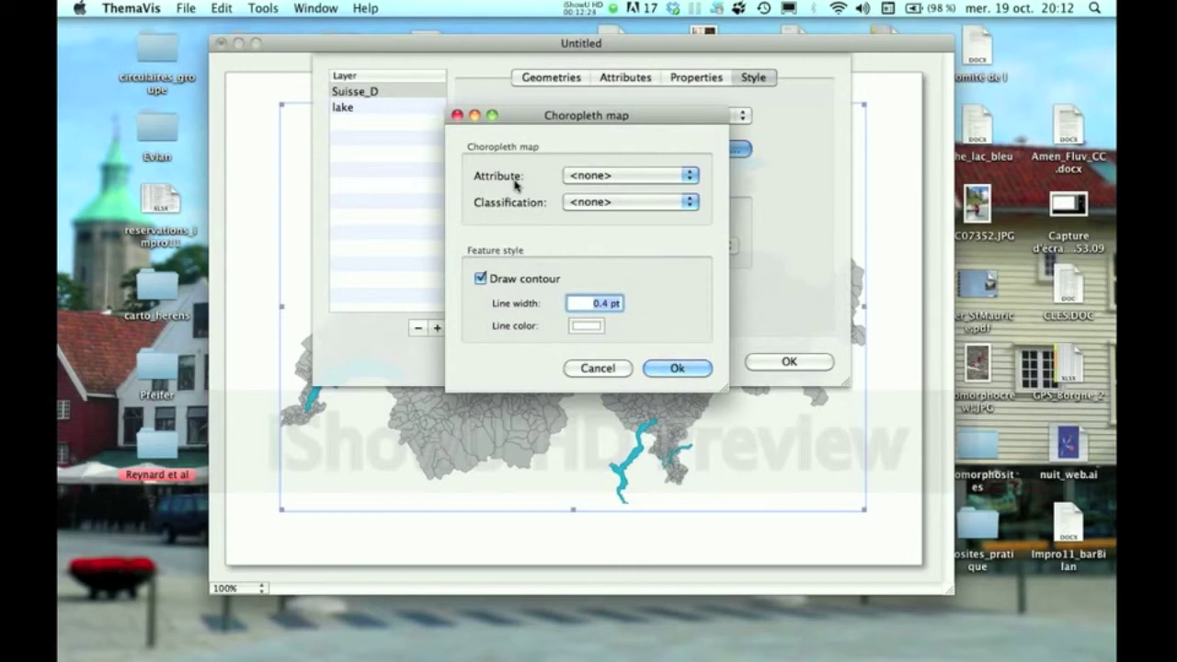
click(683, 180)
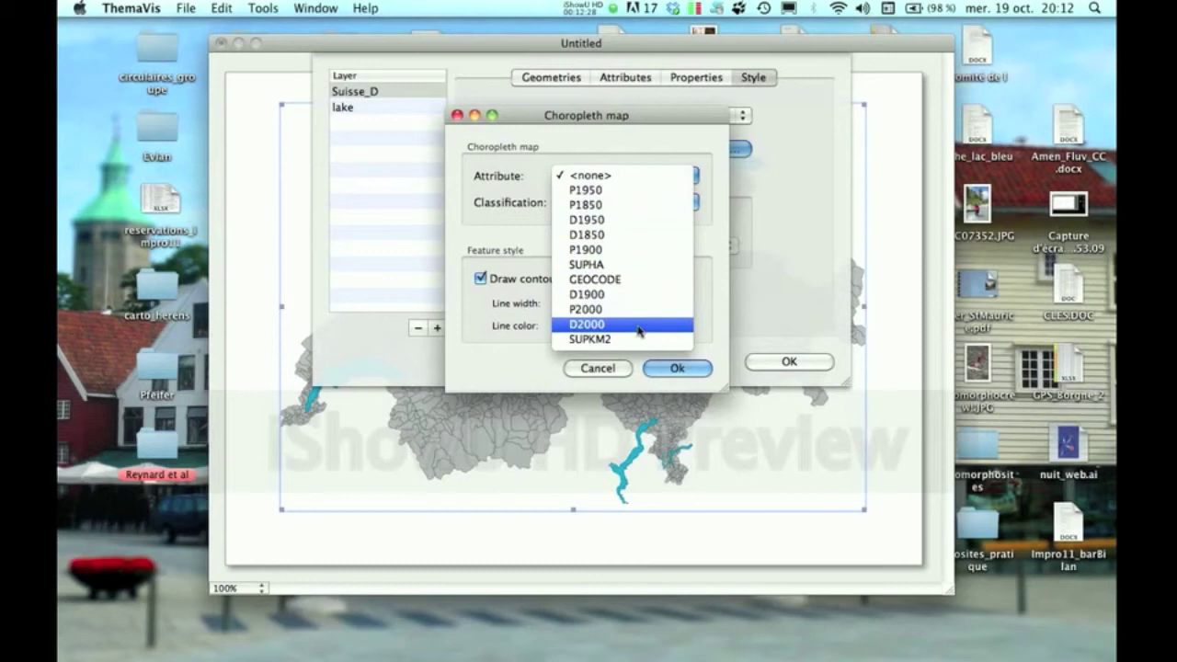
click(600, 237)
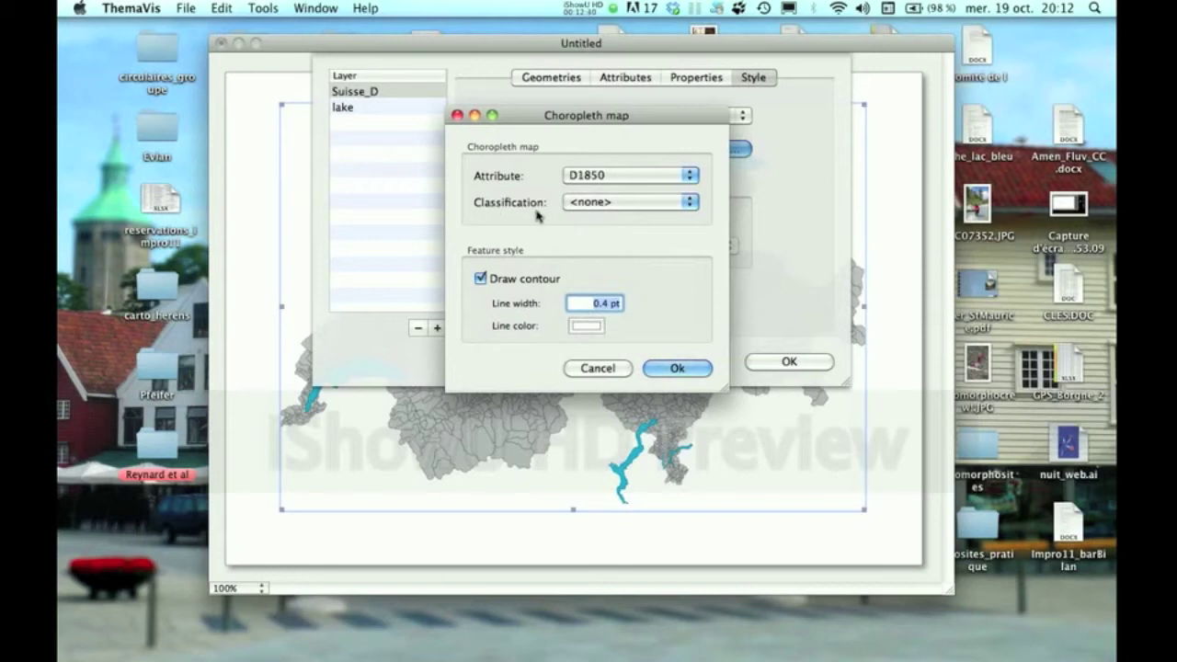
click(688, 206)
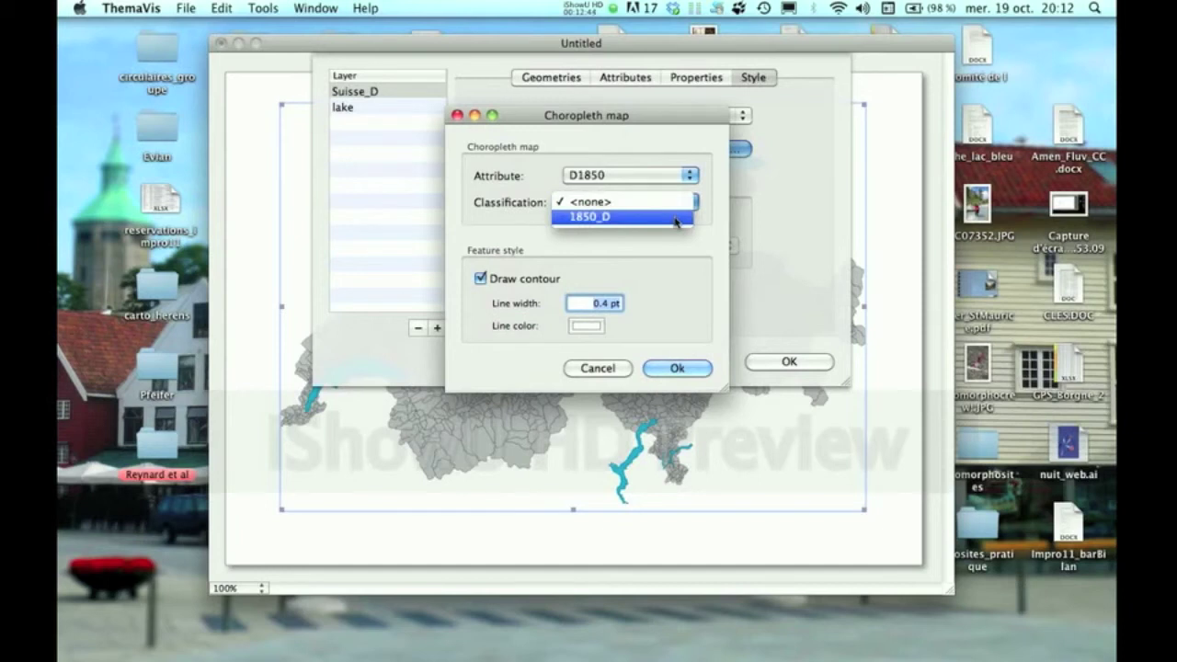
click(677, 222)
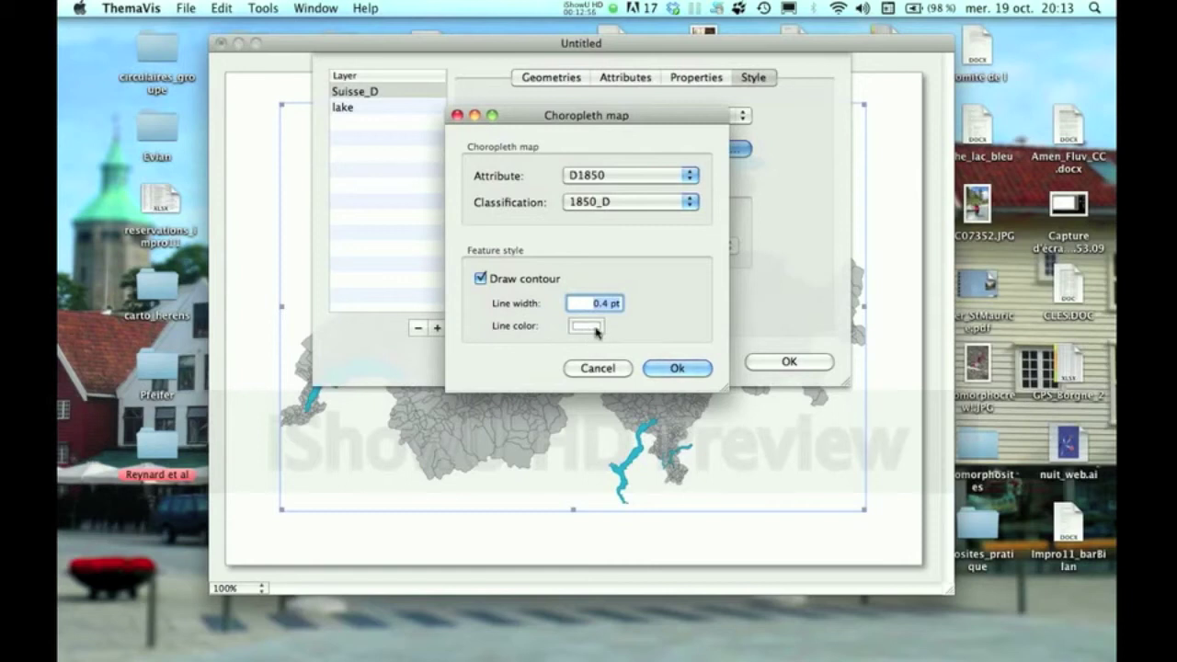
click(675, 369)
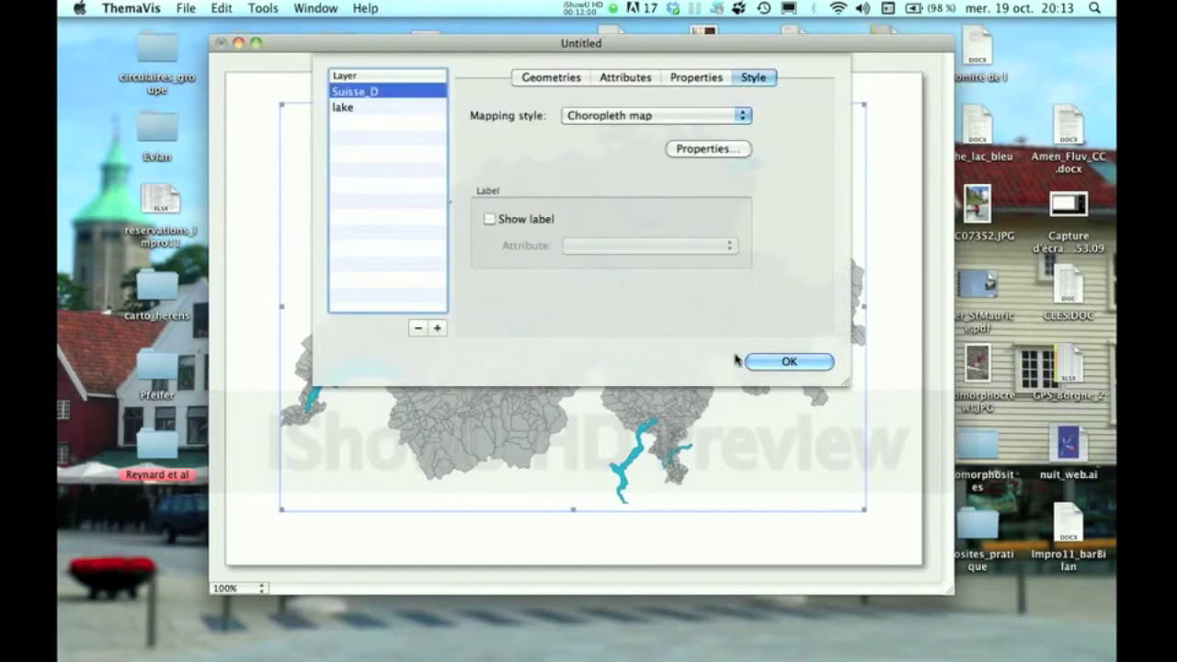
click(490, 220)
click(732, 249)
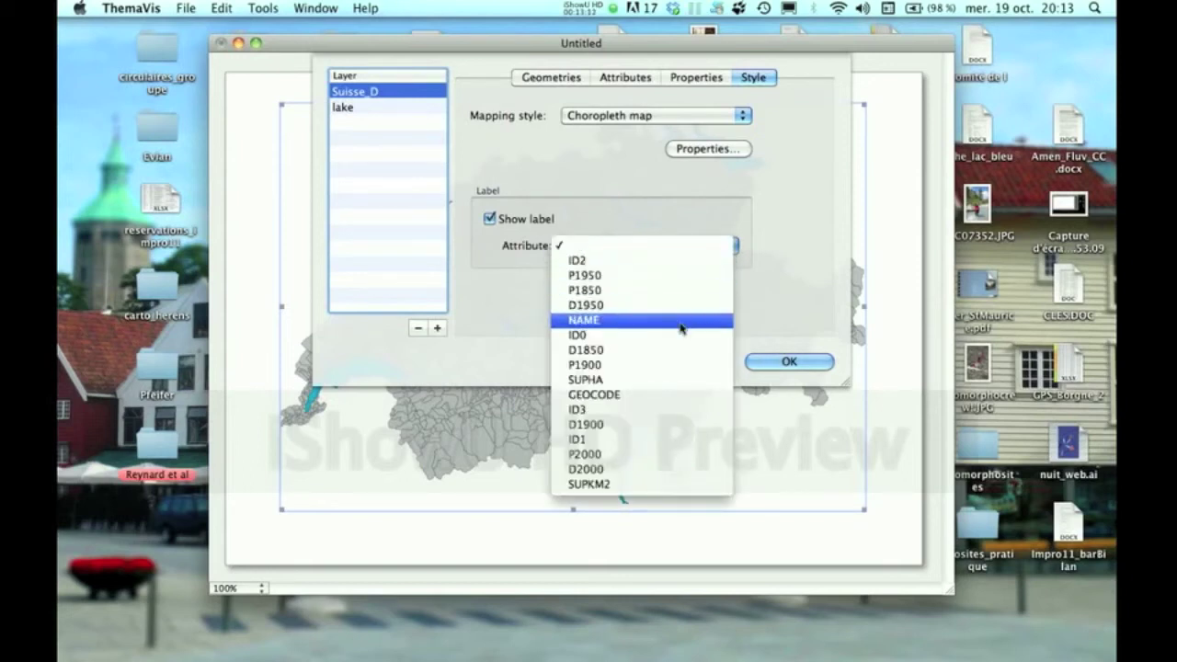
click(596, 179)
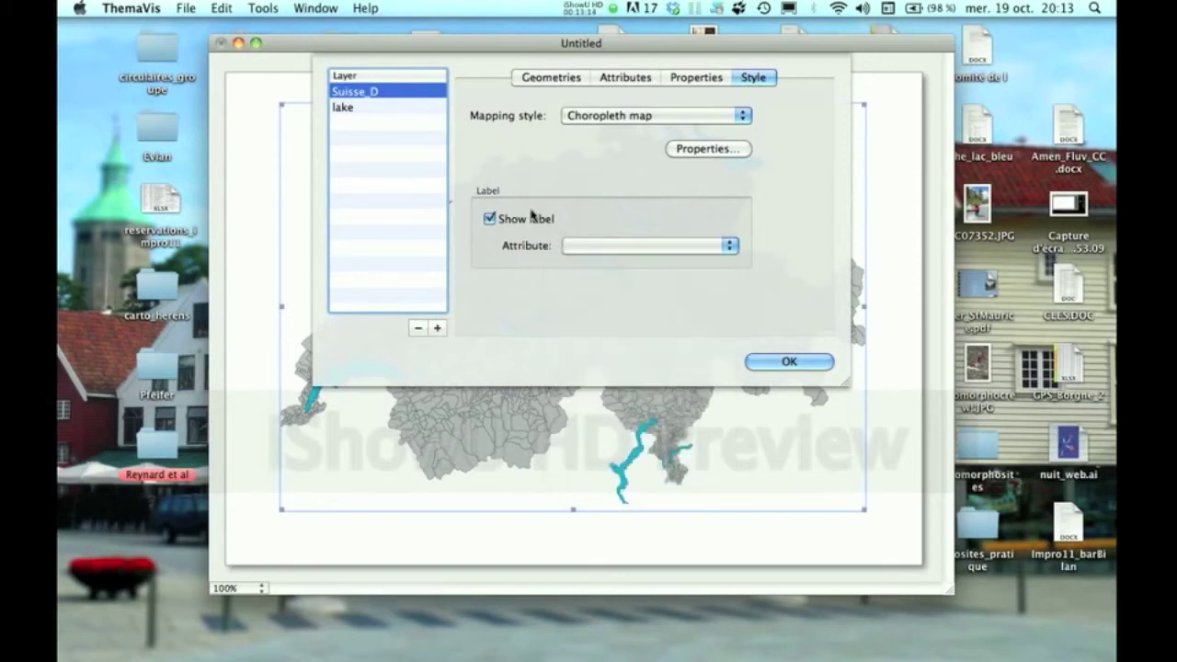
click(488, 220)
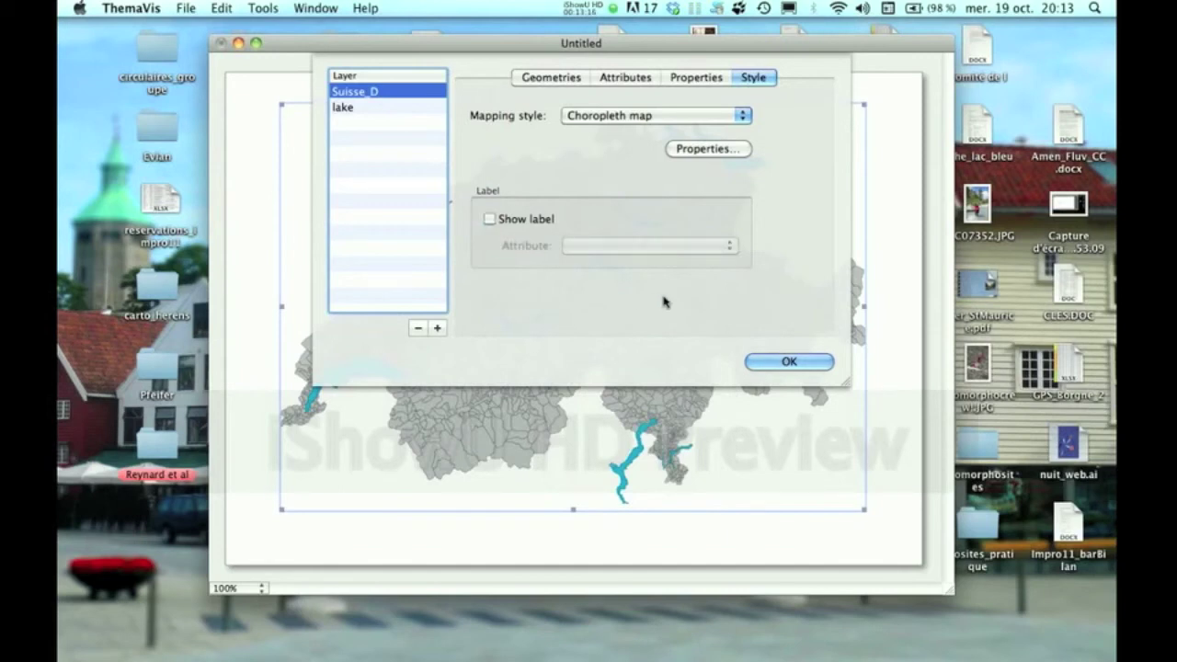
Apply the choropleth layer settings to the map and close the layer settings.
click(789, 362)
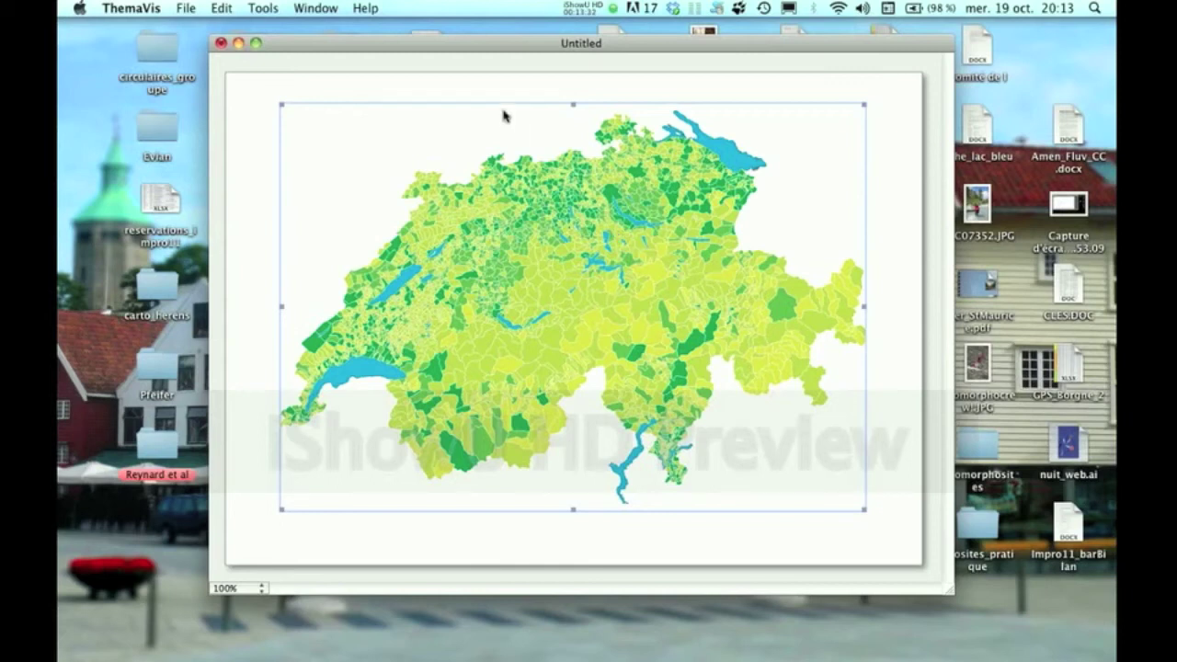
Add a new view of type Text to the page and name it Titre.
click(264, 8)
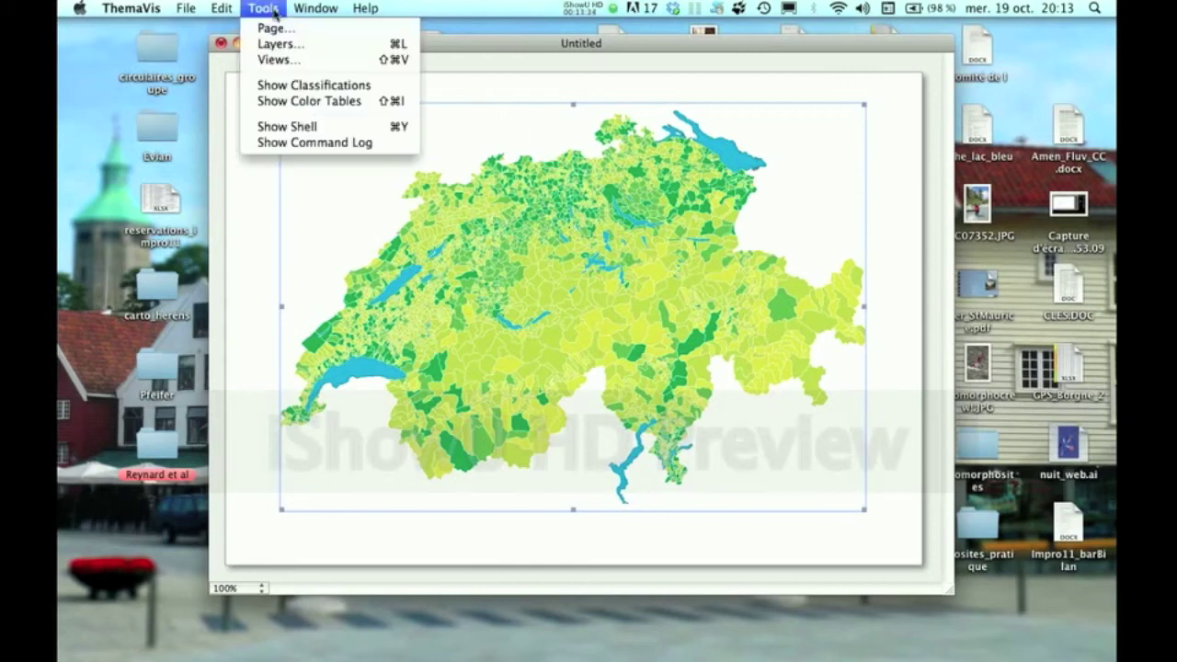
click(276, 60)
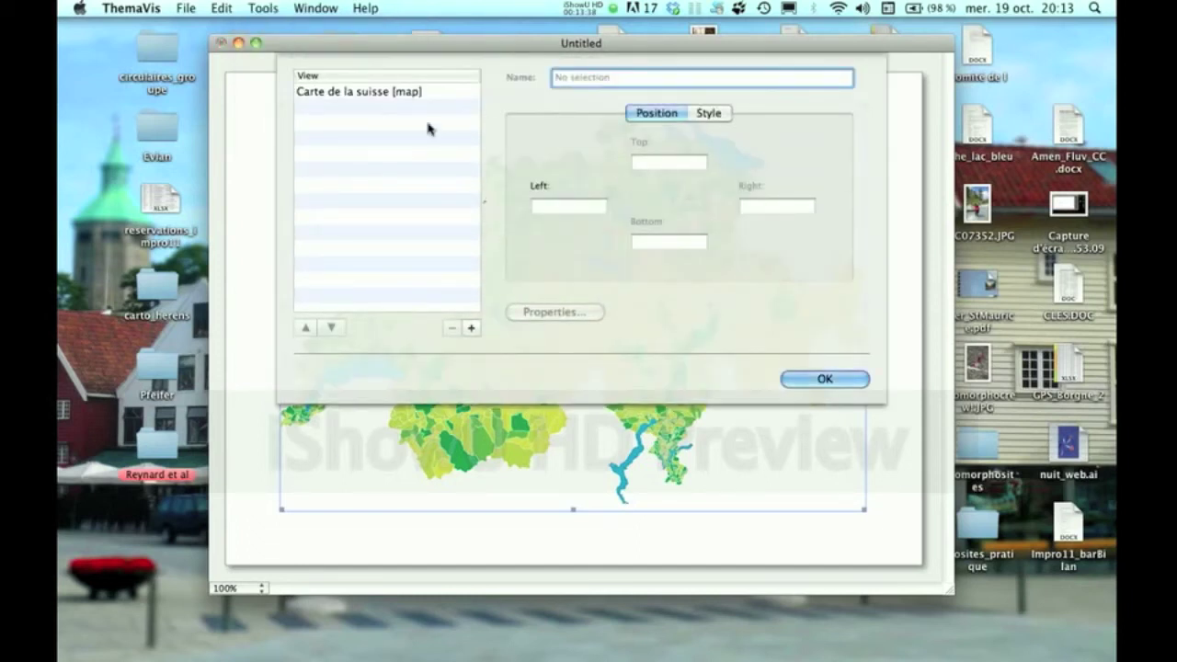
click(472, 329)
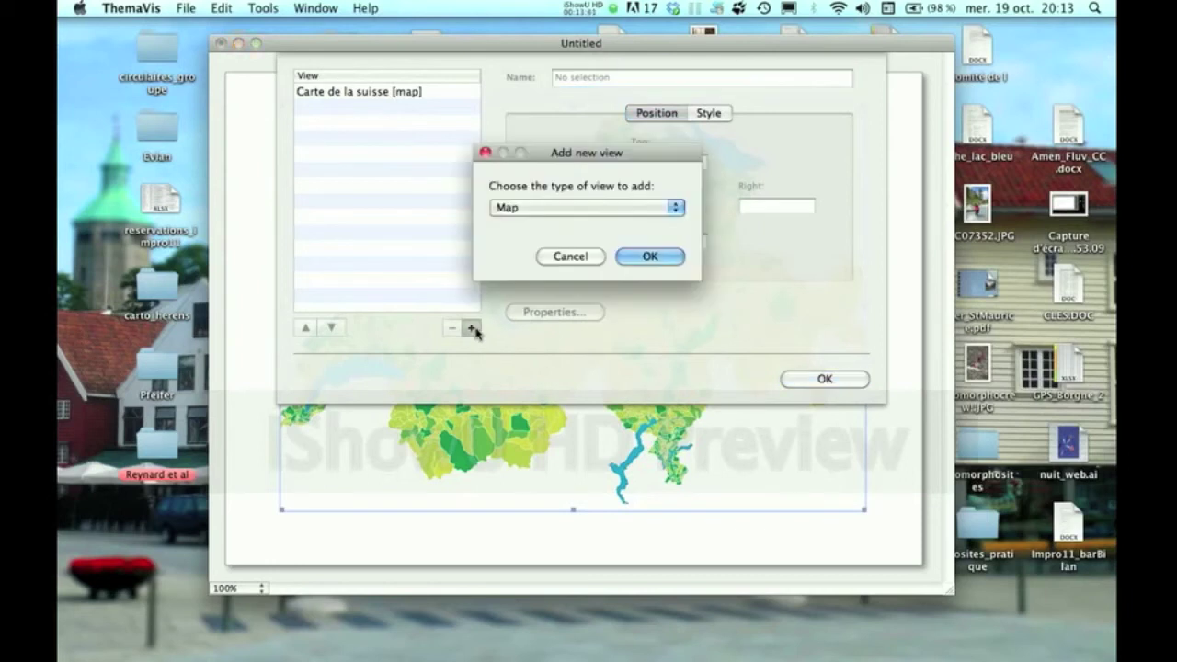
click(674, 210)
click(670, 222)
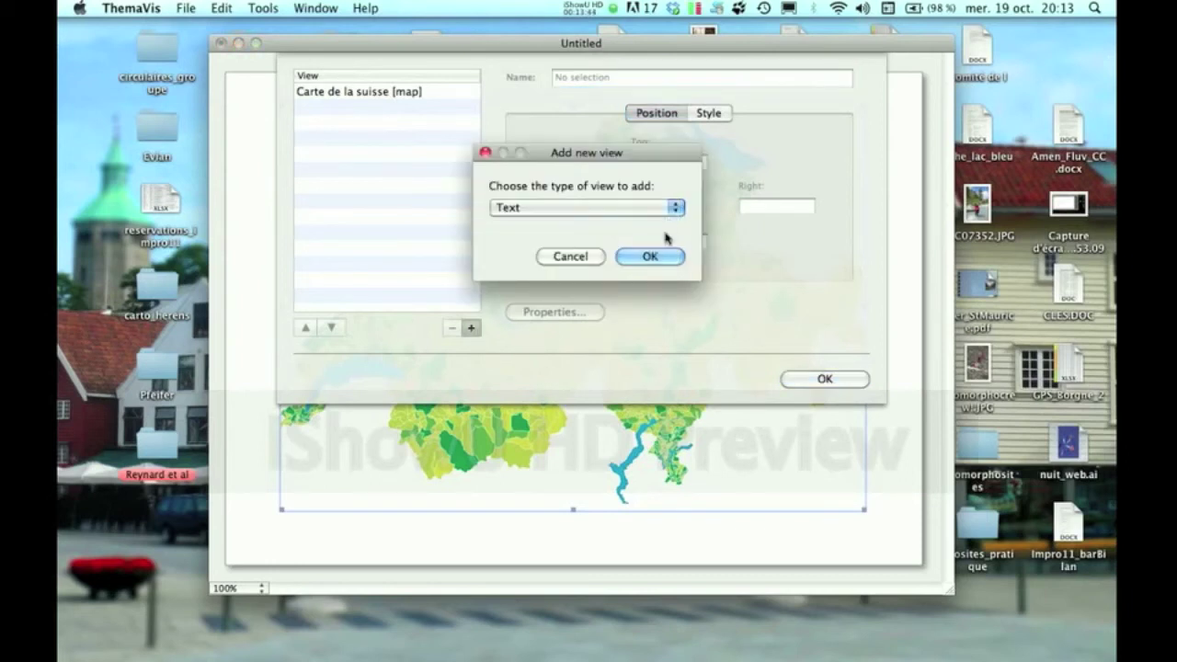
click(658, 255)
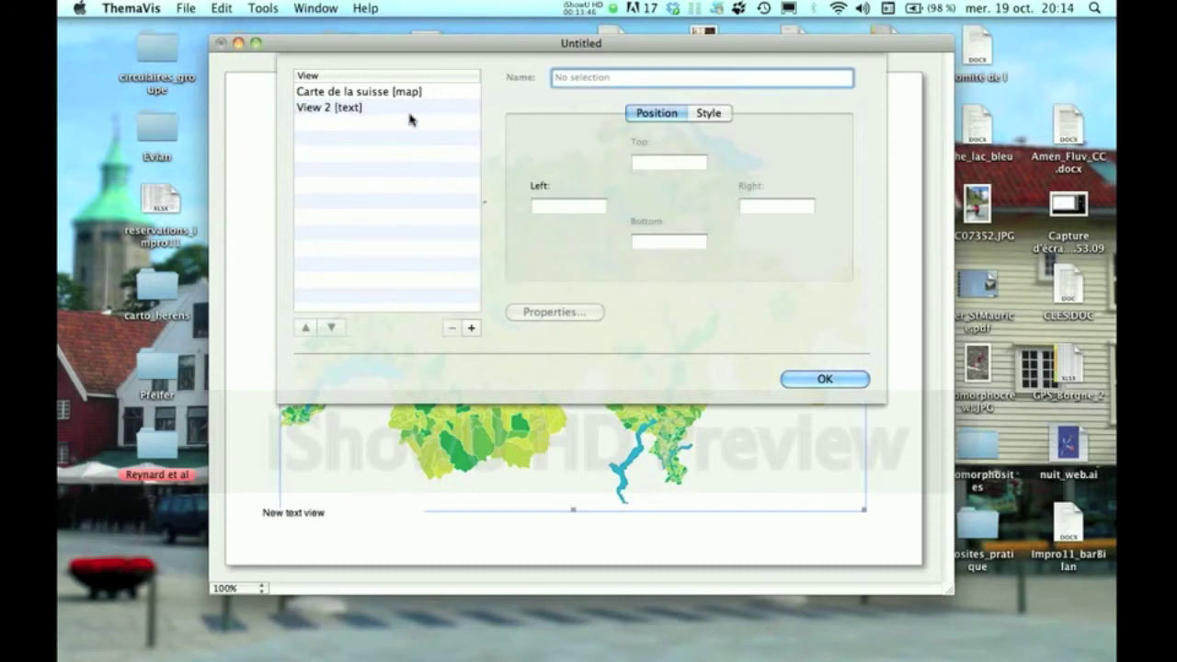
click(354, 108)
key(Tab)
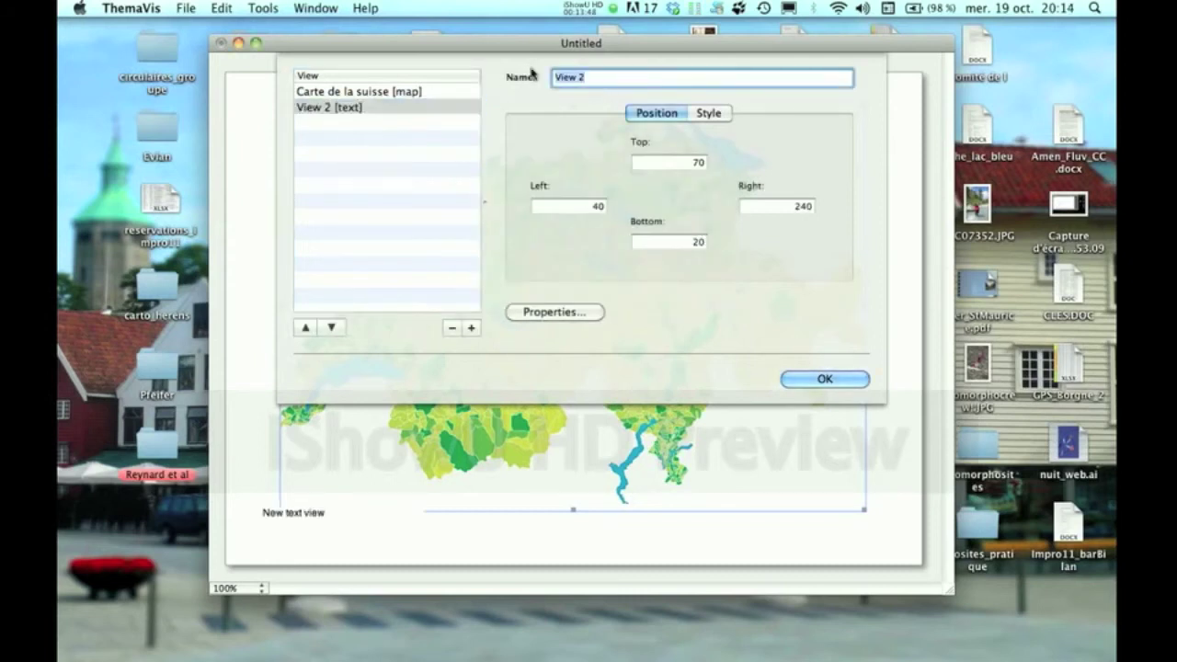
text(Titre)
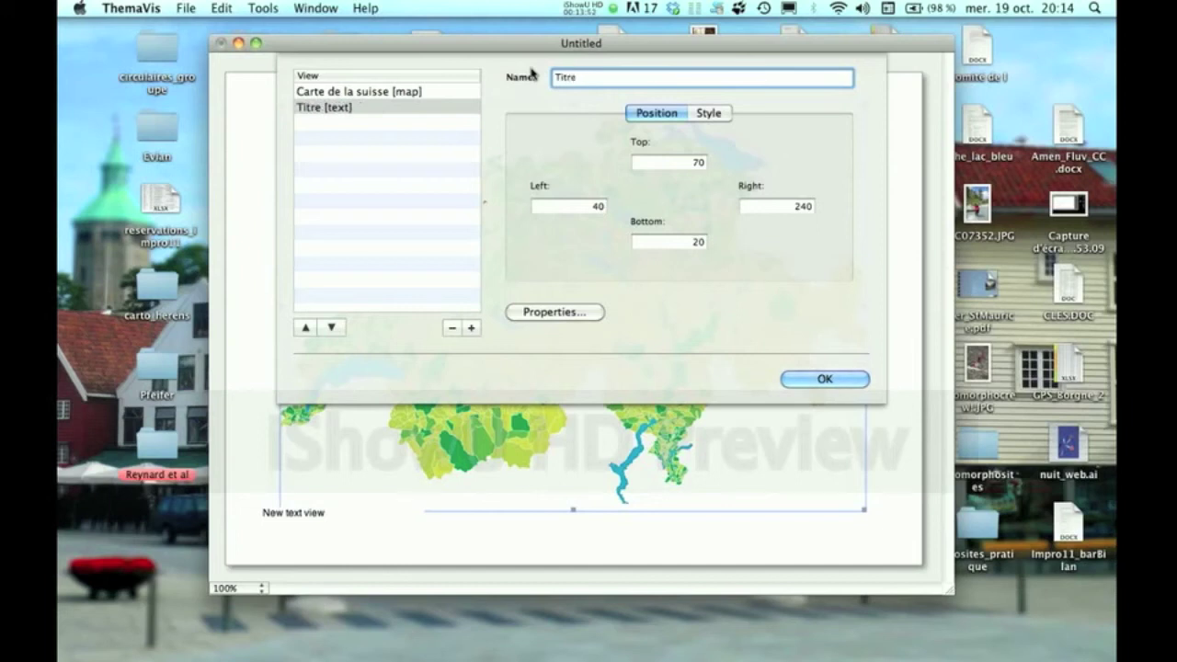
click(397, 197)
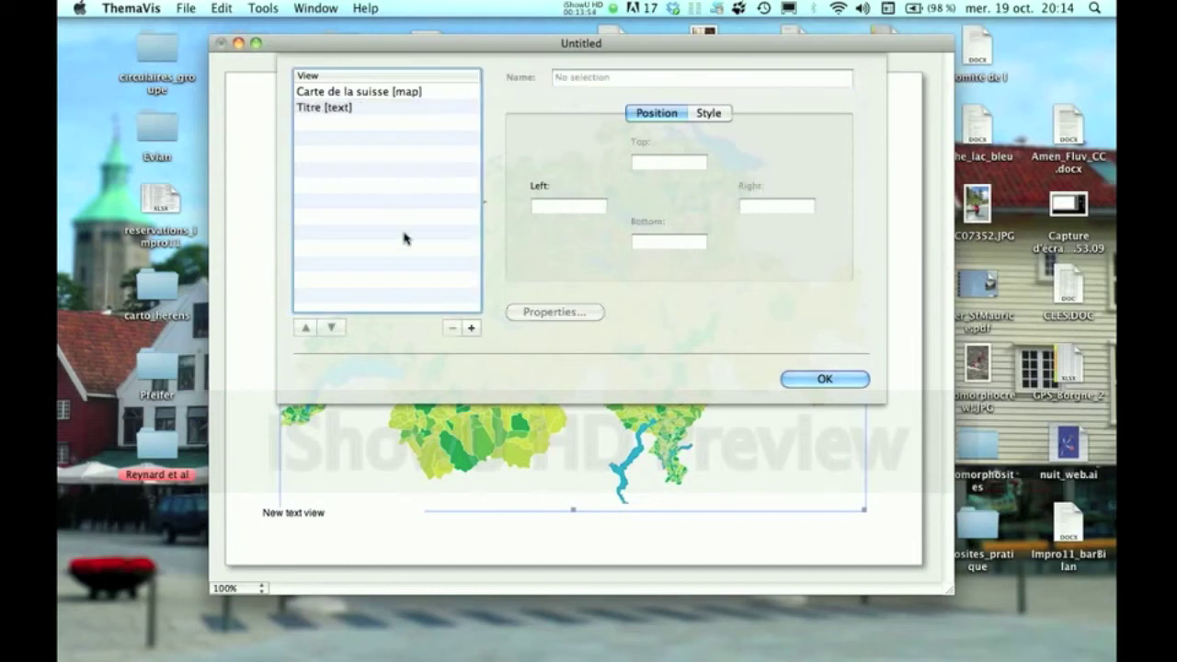
Add another Text view to the page and name it Sources.
click(469, 328)
click(650, 254)
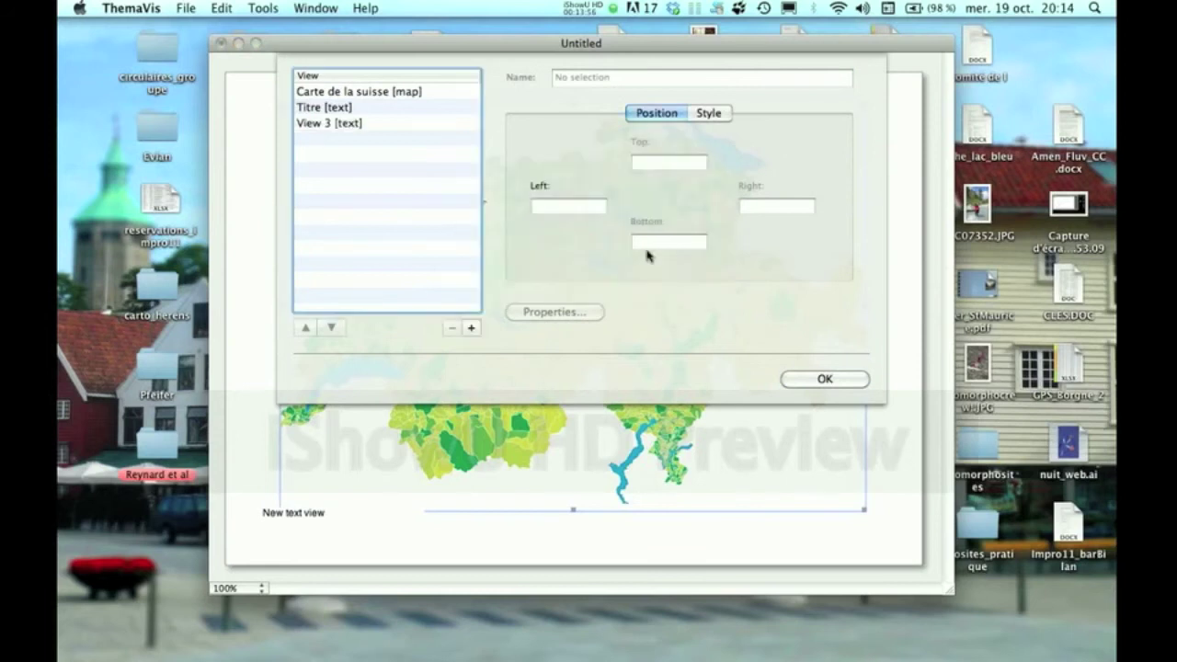
click(315, 123)
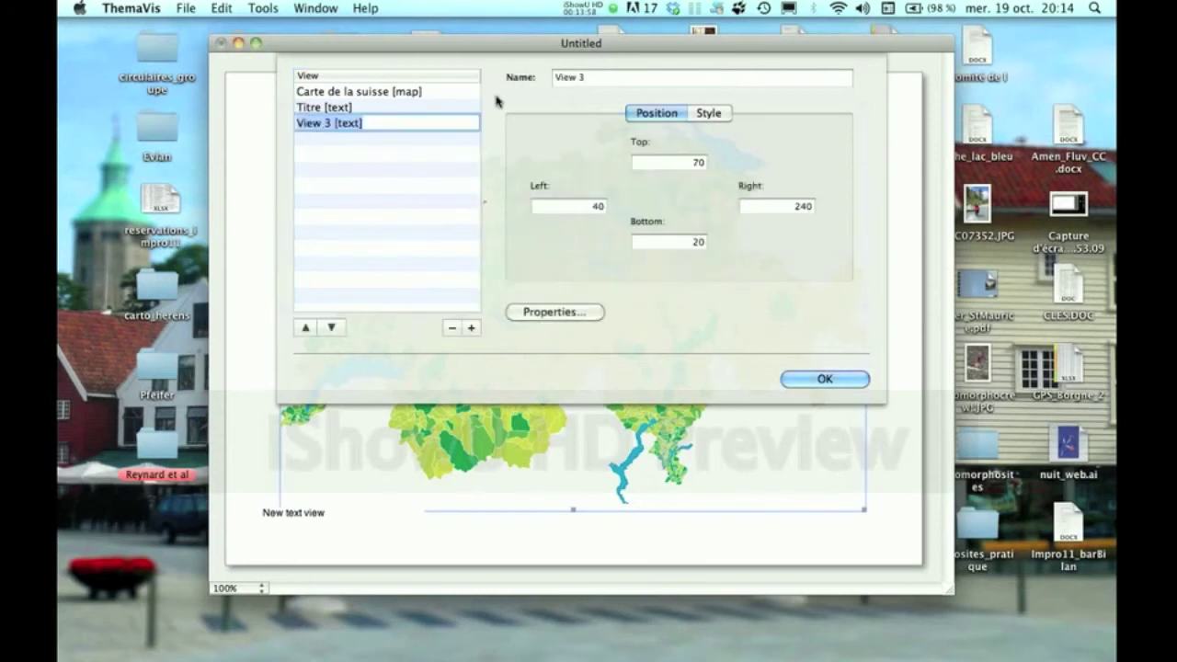
click(581, 78)
drag(584, 78, 557, 79)
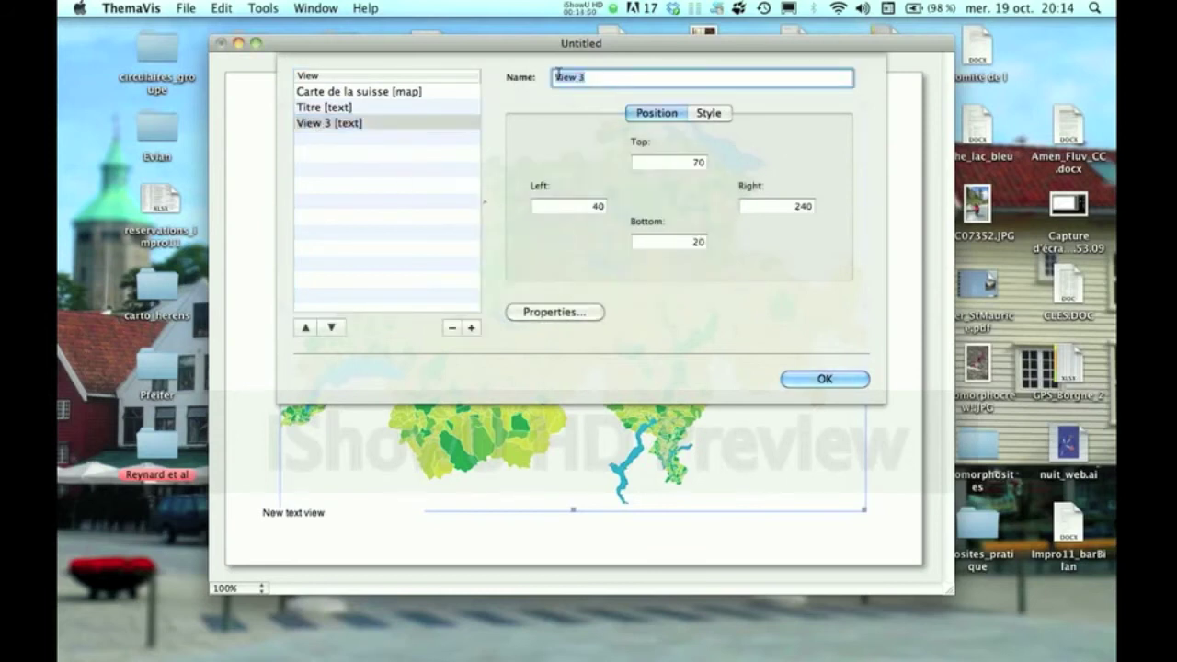
text(Sources)
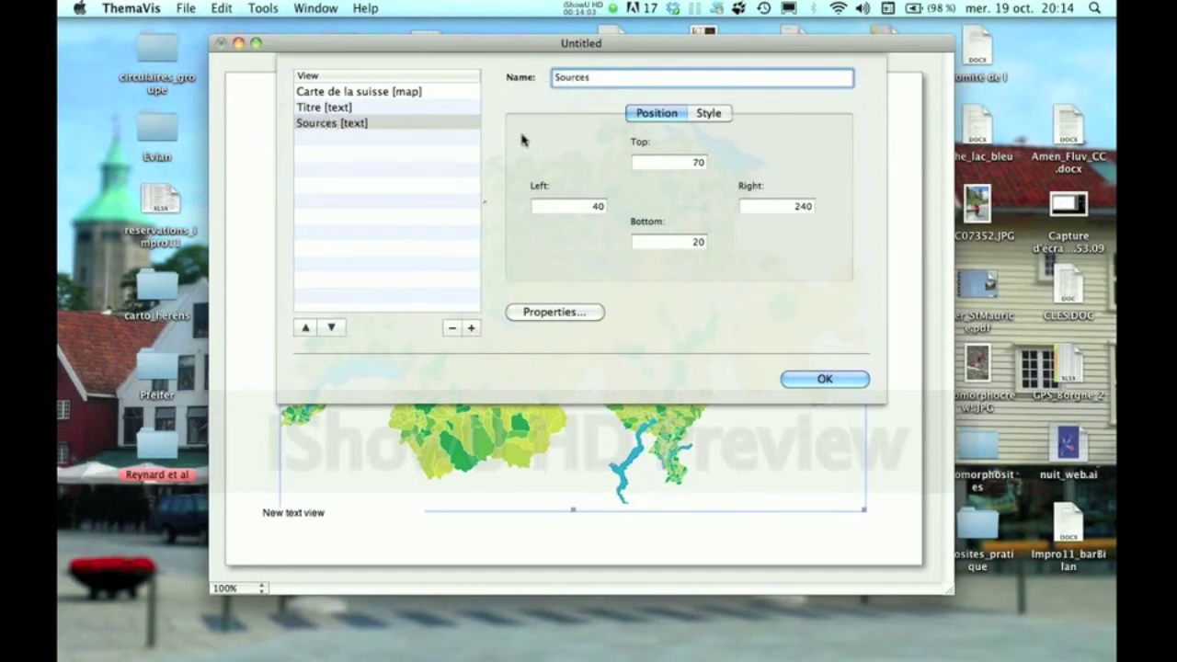
click(405, 201)
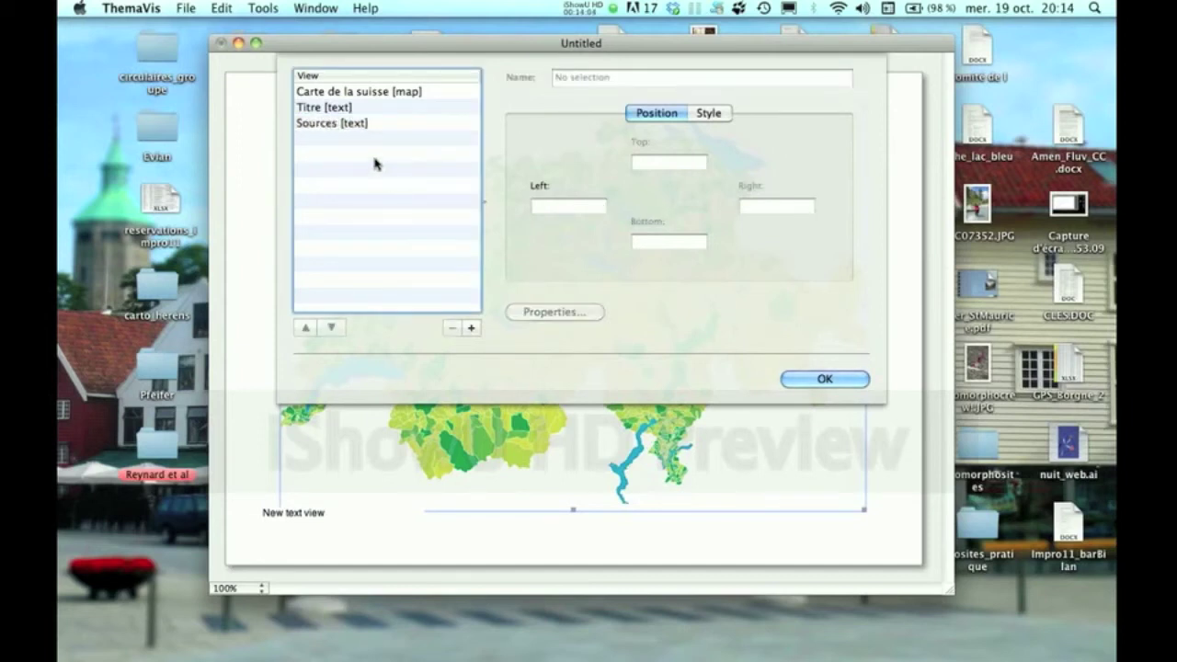
Turn off the contour and the background fill of the Titre text view.
click(343, 108)
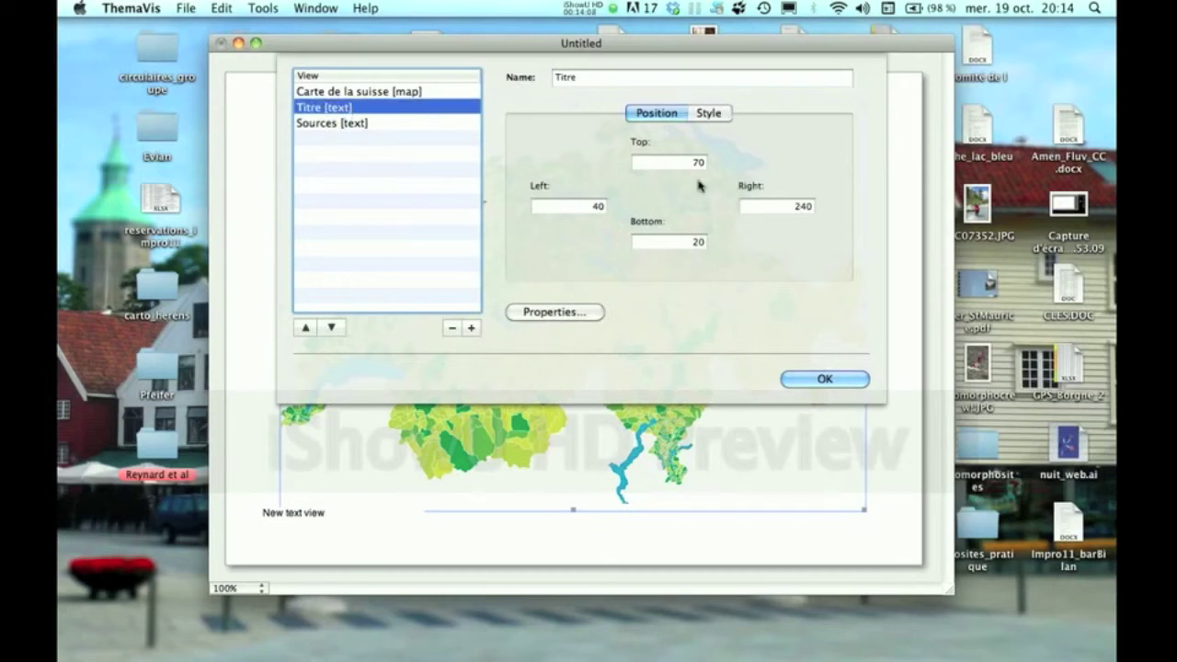
click(712, 118)
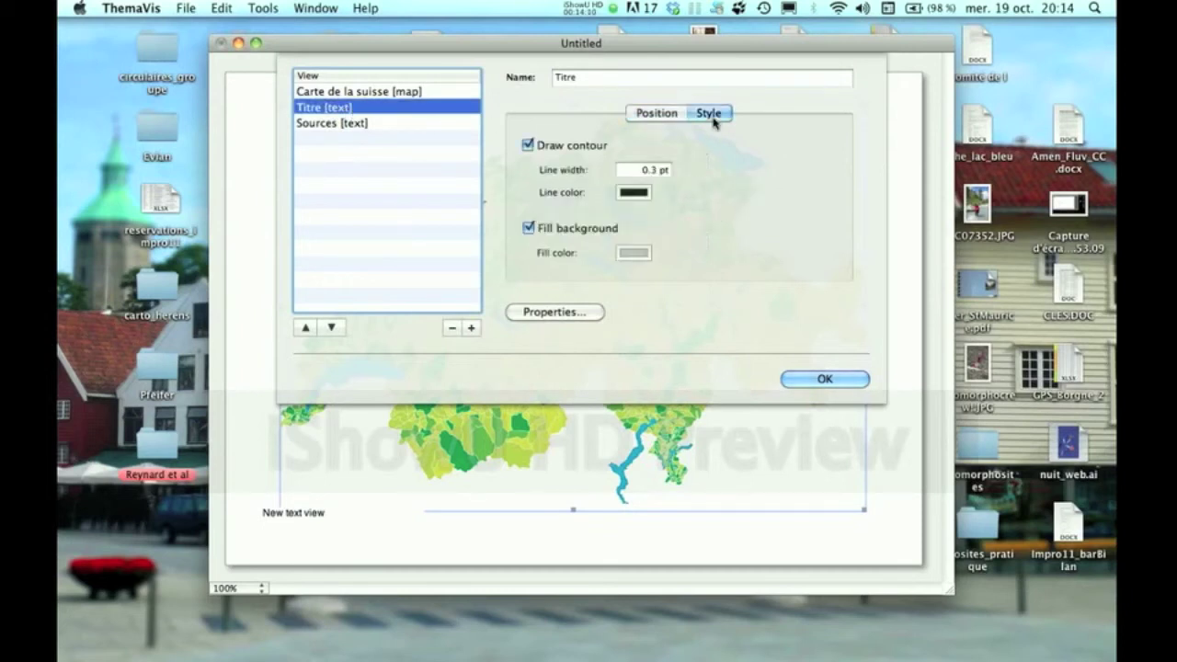
click(528, 145)
click(528, 228)
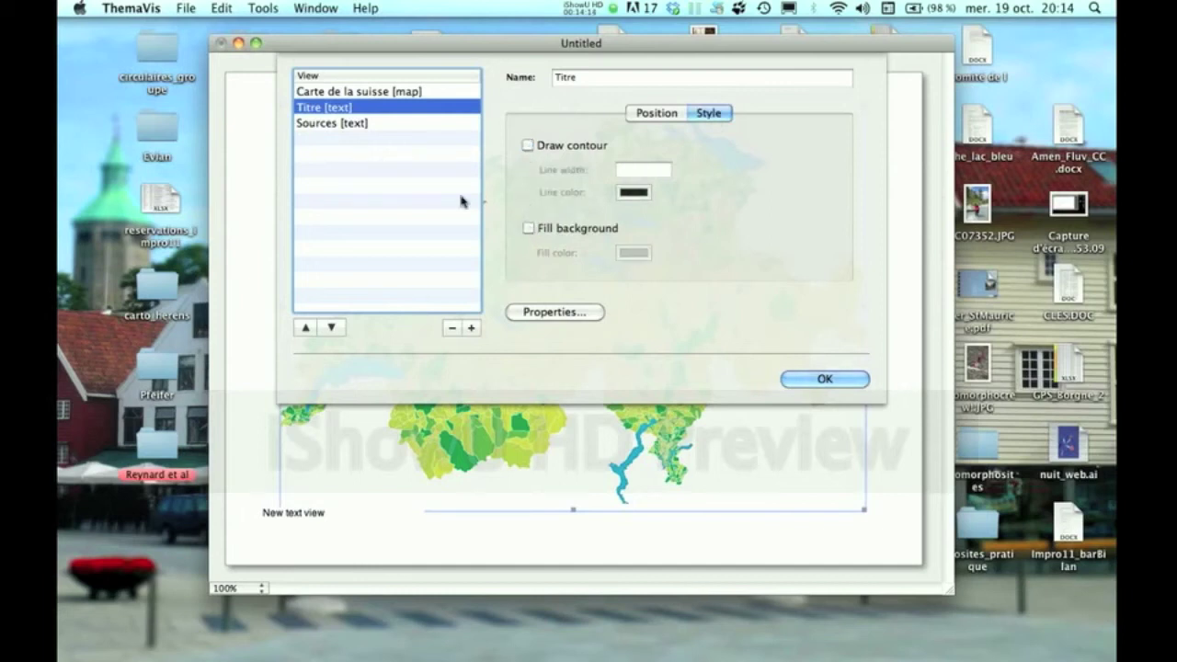
Replace the text of the Titre view with "Titre de ma belle carte".
click(538, 314)
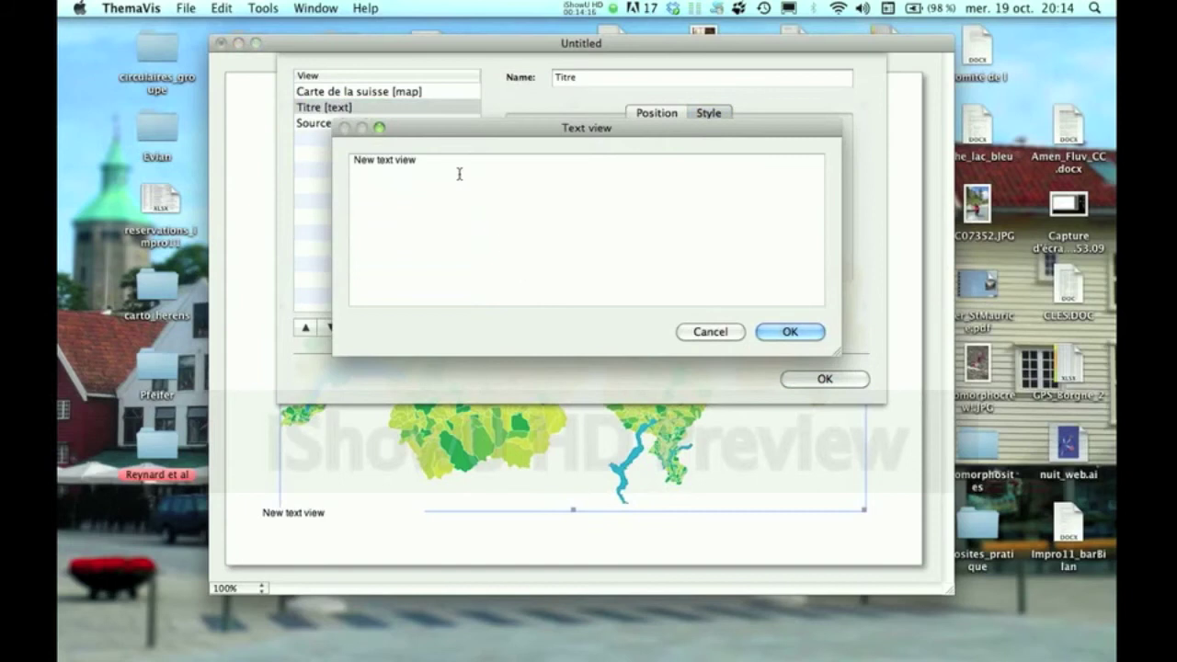
drag(442, 163, 335, 147)
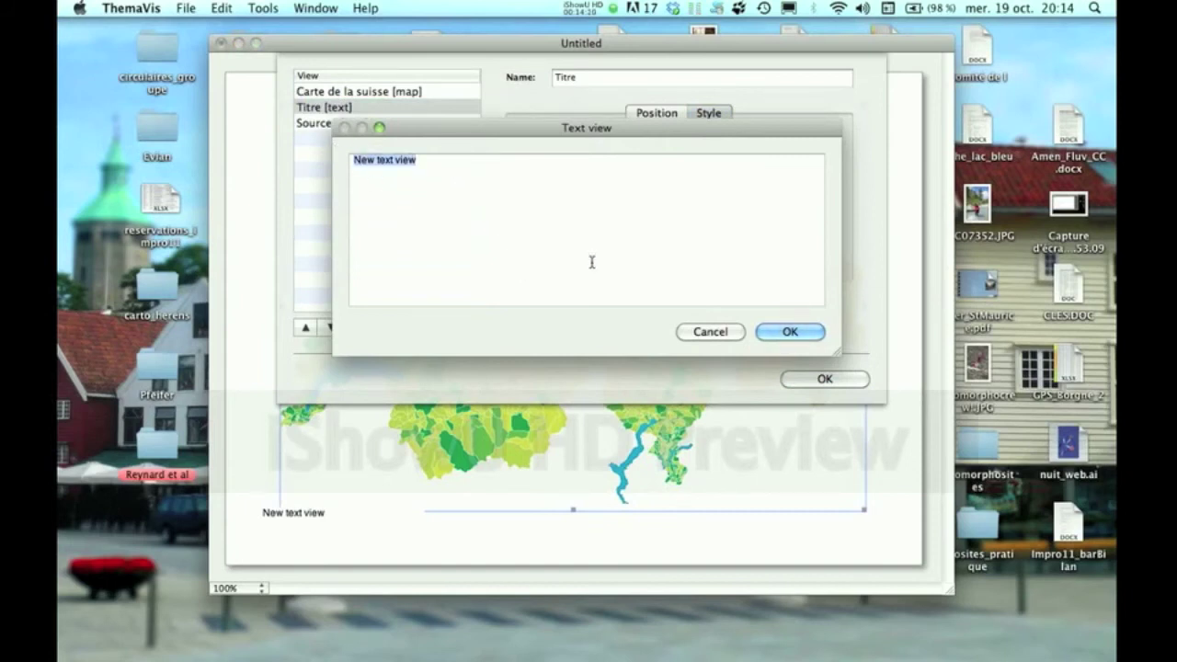
text(Titre de ma belle)
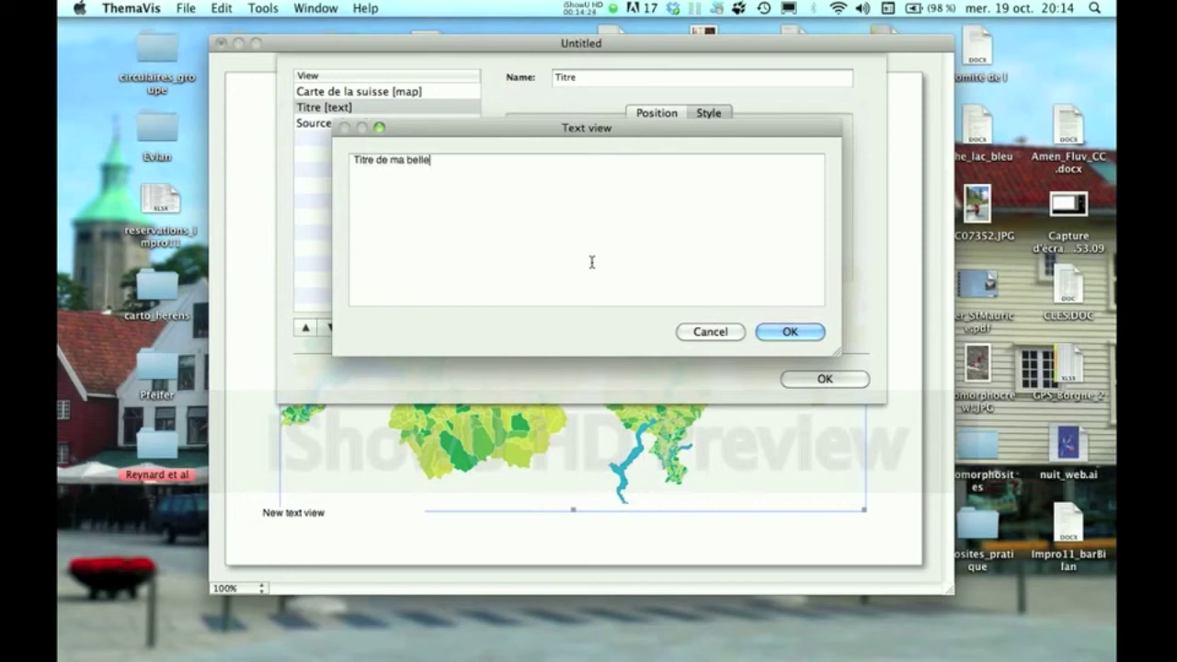
text( carte)
click(787, 333)
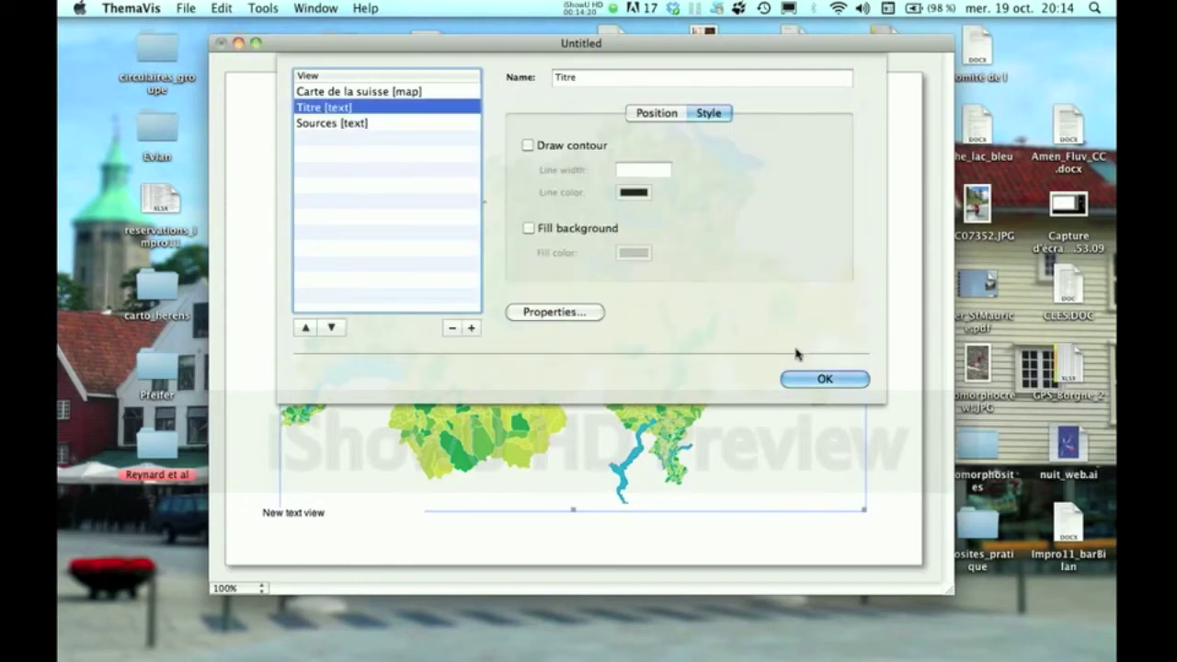
Turn off the contour and the background fill of the Sources text view.
click(354, 124)
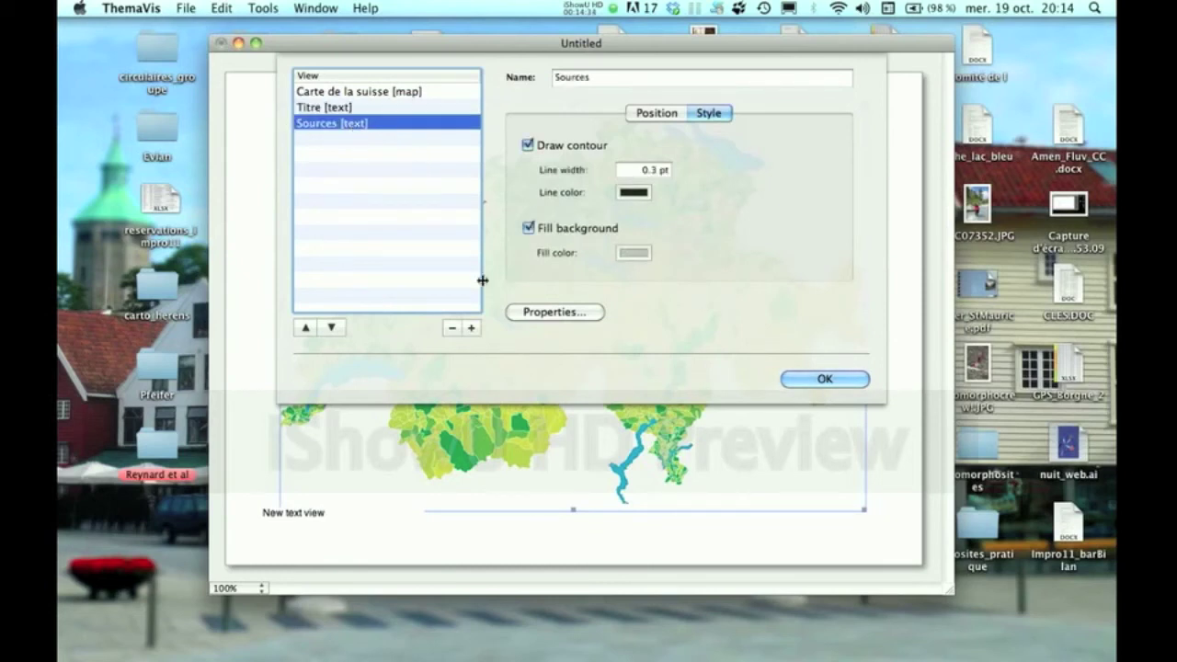
click(527, 146)
click(528, 229)
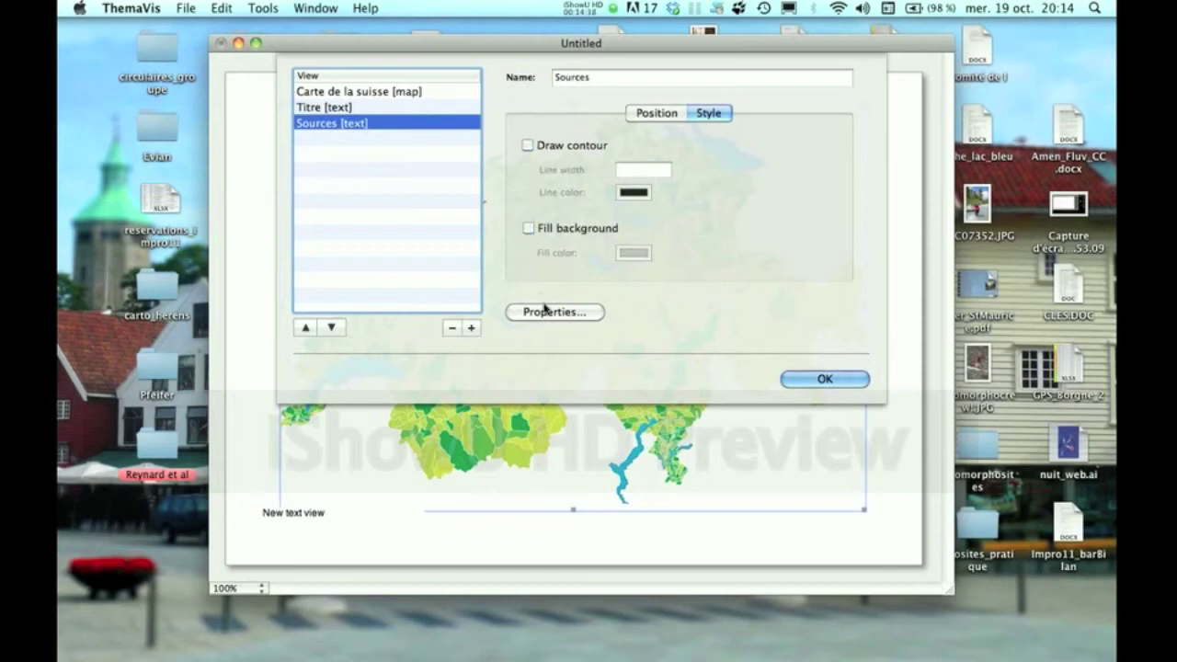
Replace the text of the Sources view with "OFS..." and close the view settings.
click(554, 311)
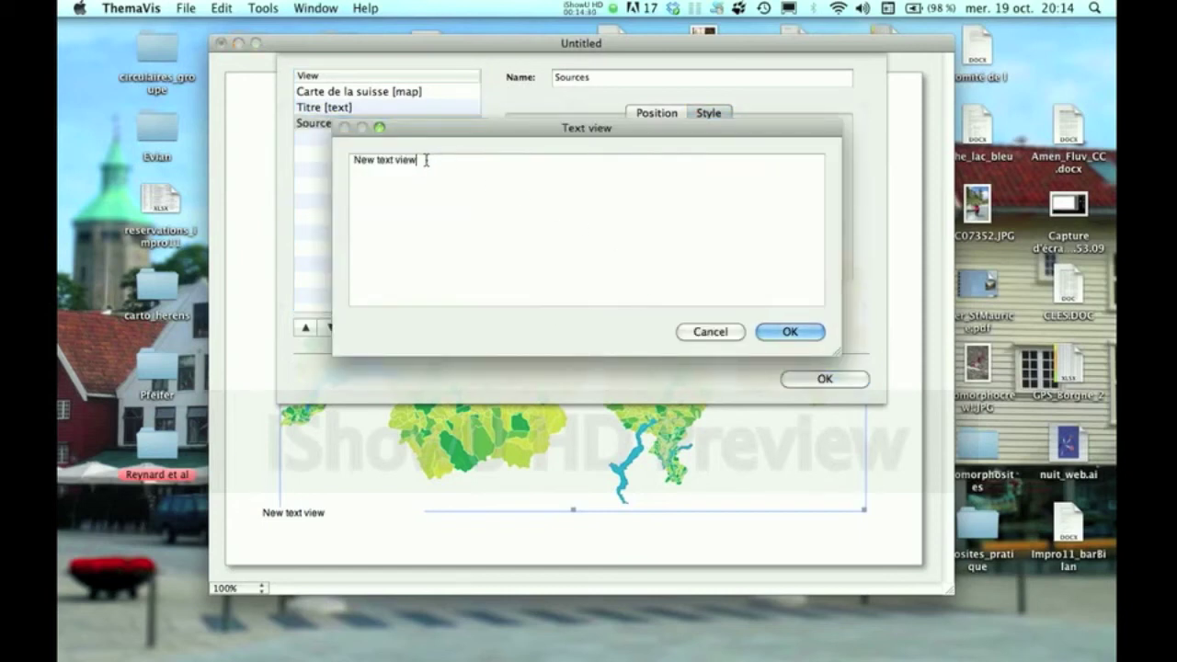
drag(428, 160, 303, 162)
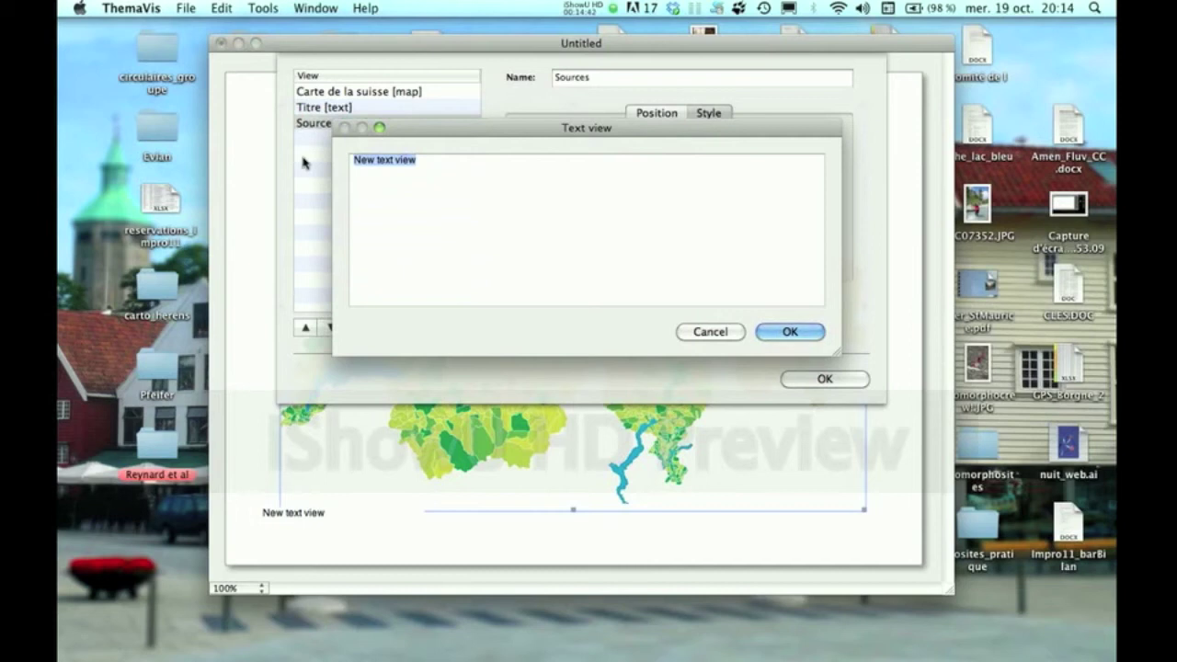
text(OFS)
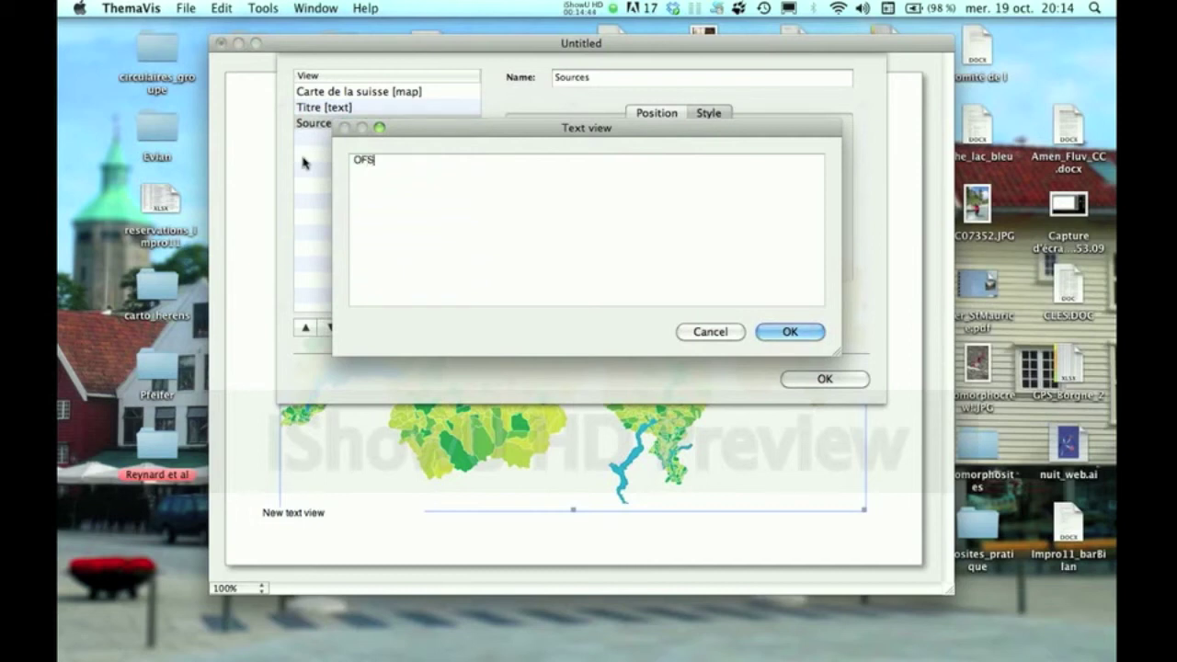
text(...)
click(796, 333)
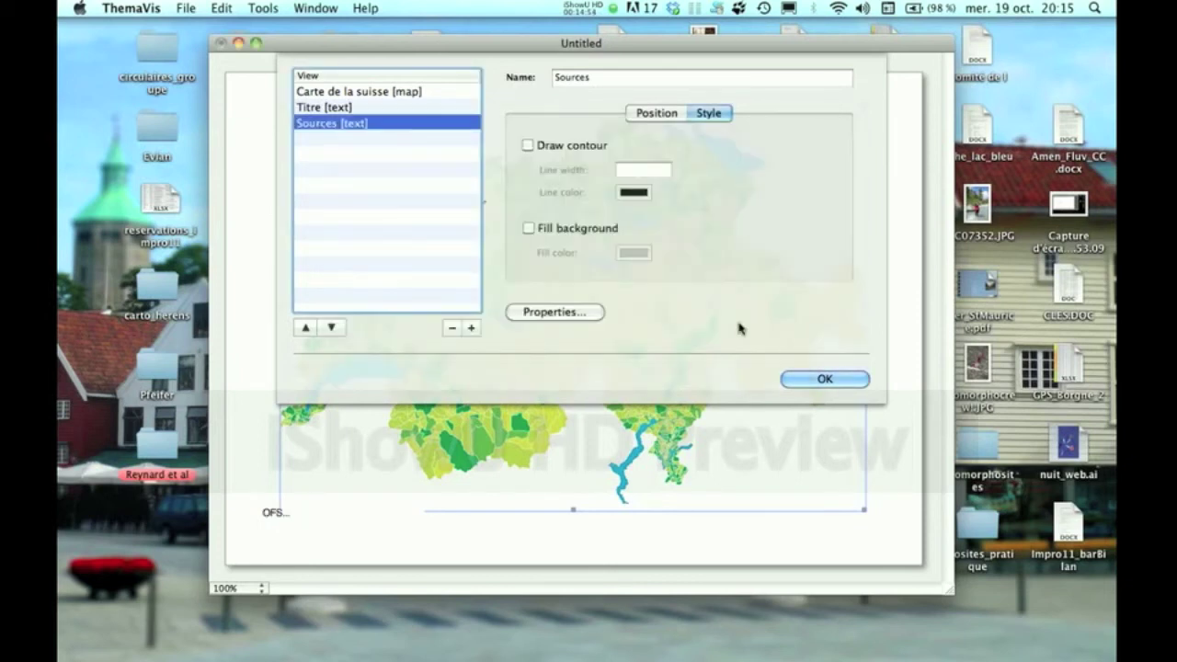
click(823, 377)
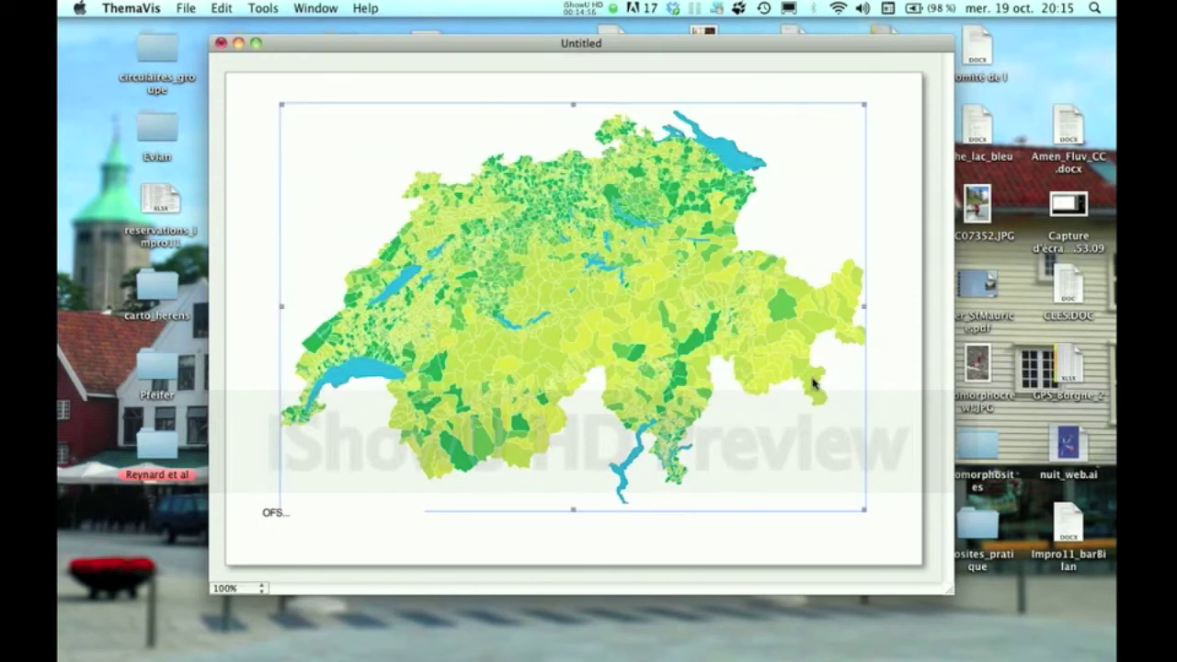
Move the OFS... text to the map's lower right corner and the title to the page's upper left corner.
drag(275, 517, 675, 517)
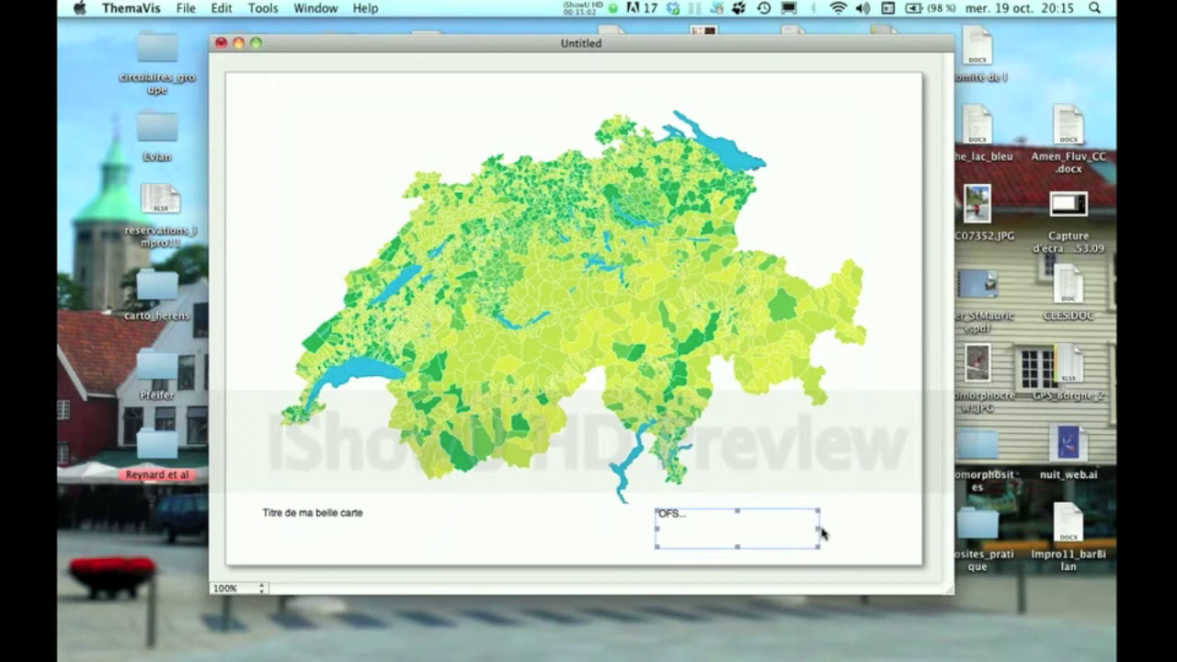
drag(816, 531, 799, 507)
click(311, 515)
drag(312, 495, 320, 105)
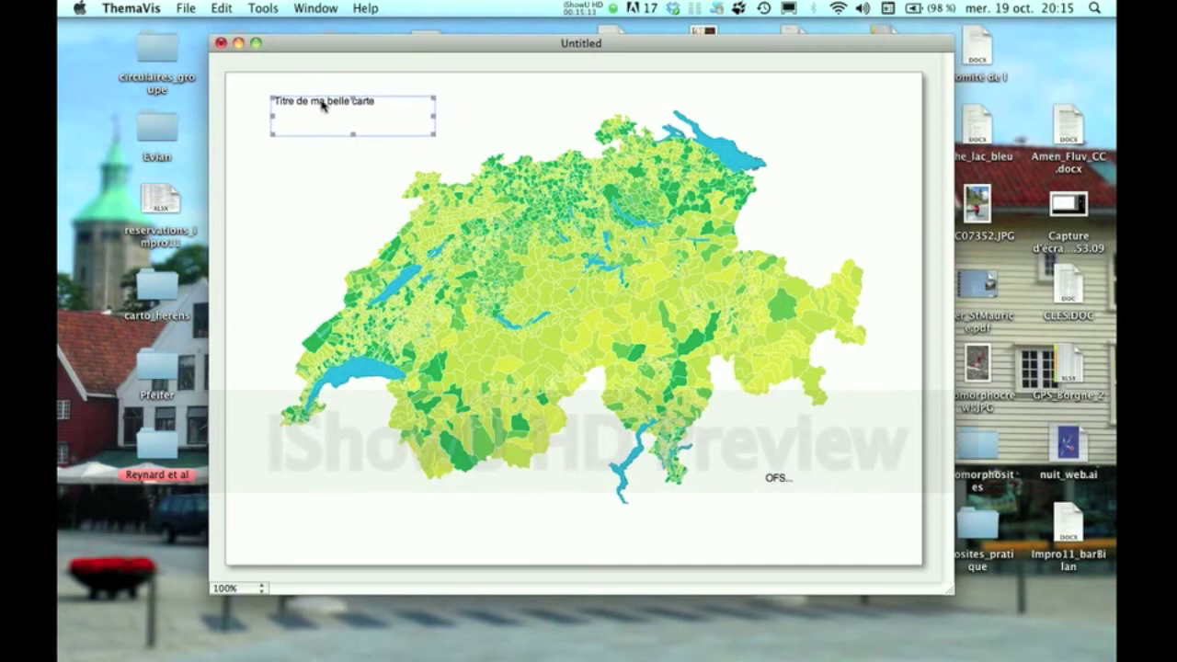
click(489, 133)
click(257, 169)
Add a new view of type Legend to the page and name it Densité.
click(266, 11)
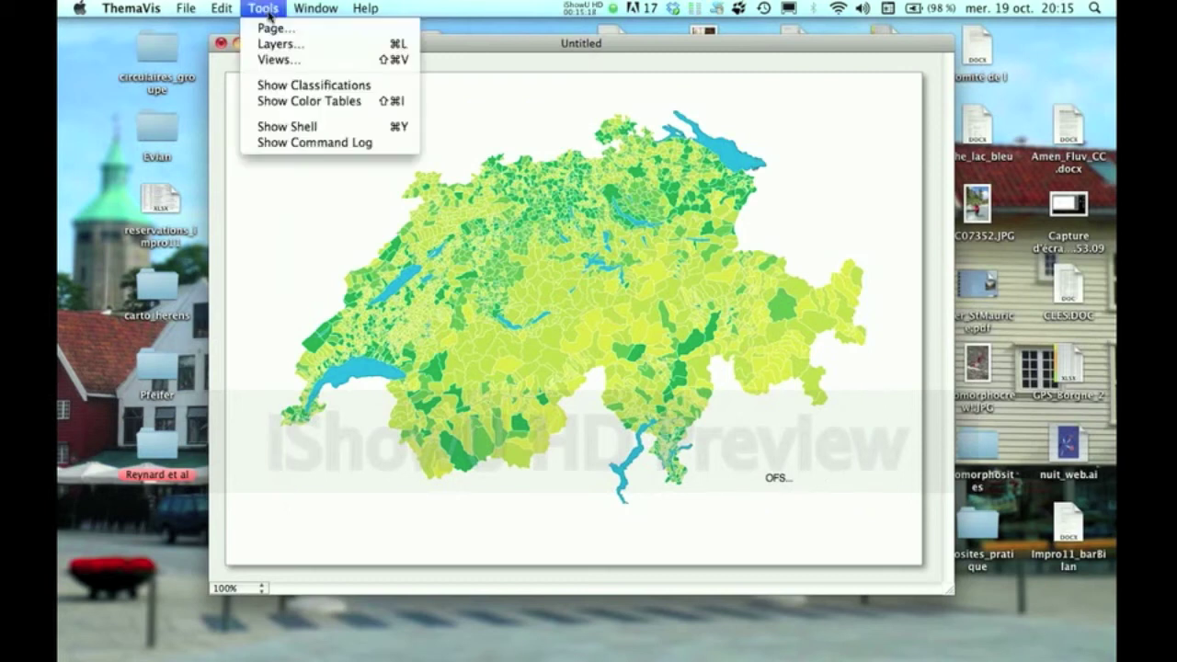
click(278, 59)
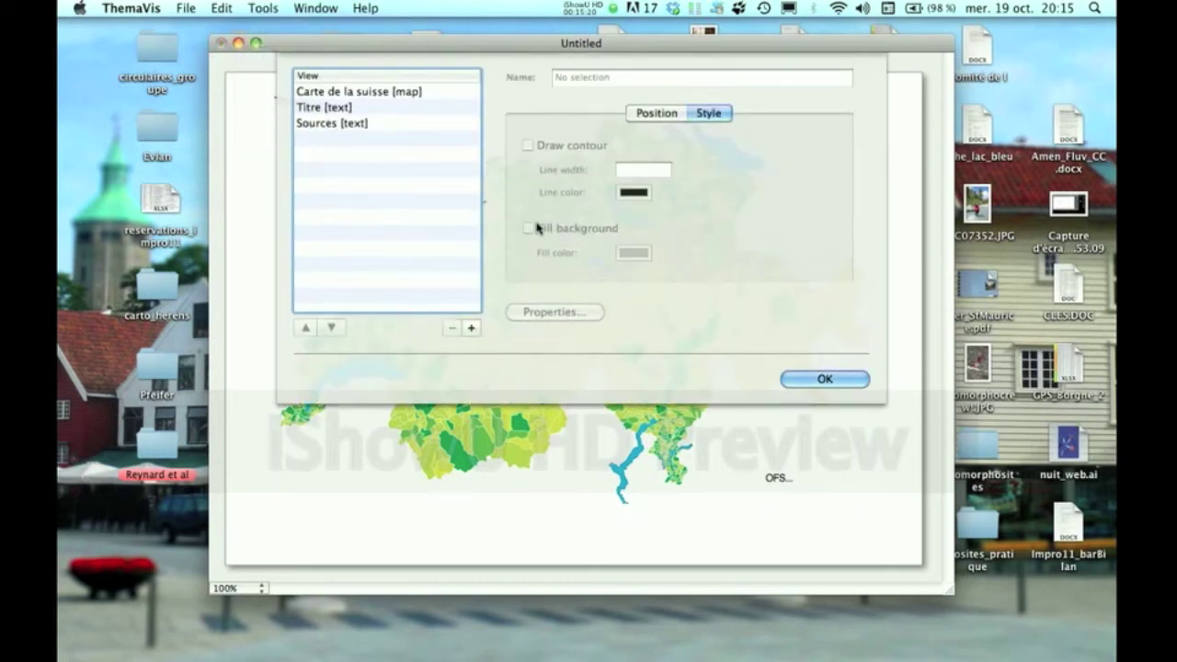
click(471, 328)
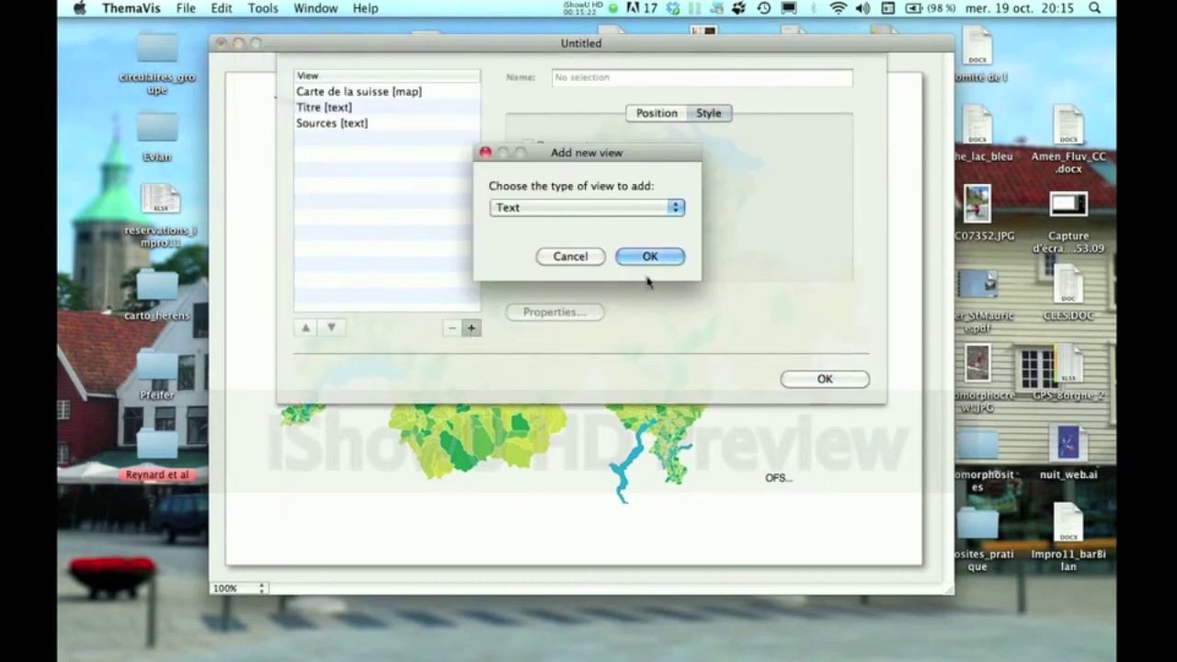
click(676, 208)
click(666, 223)
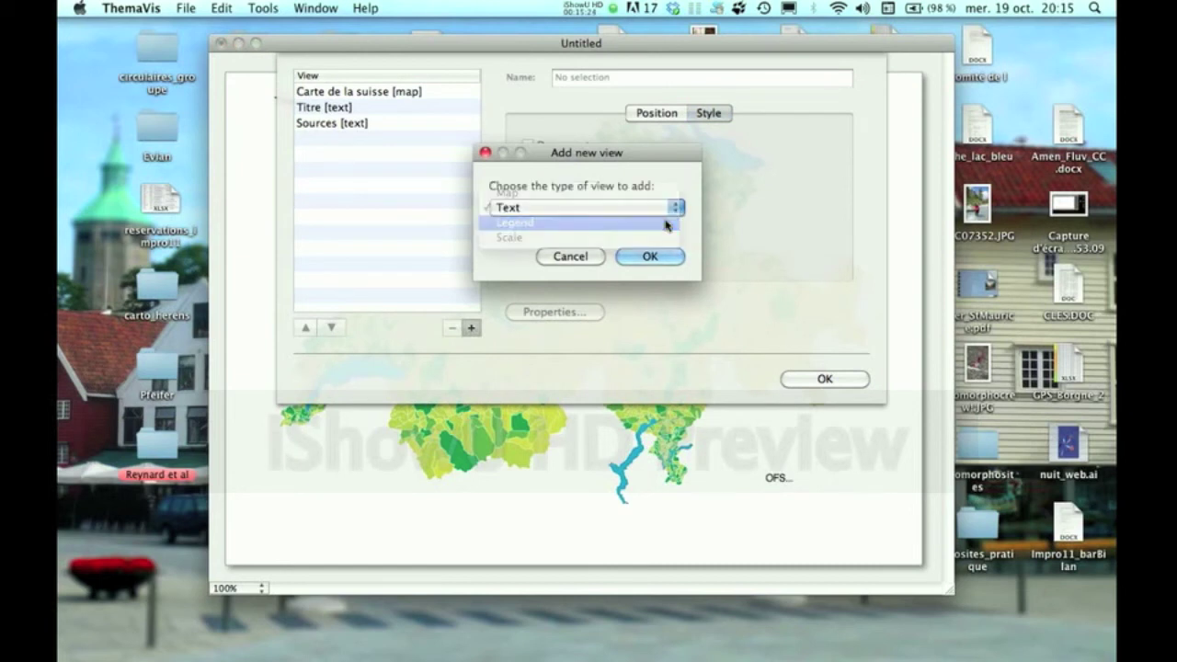
click(656, 255)
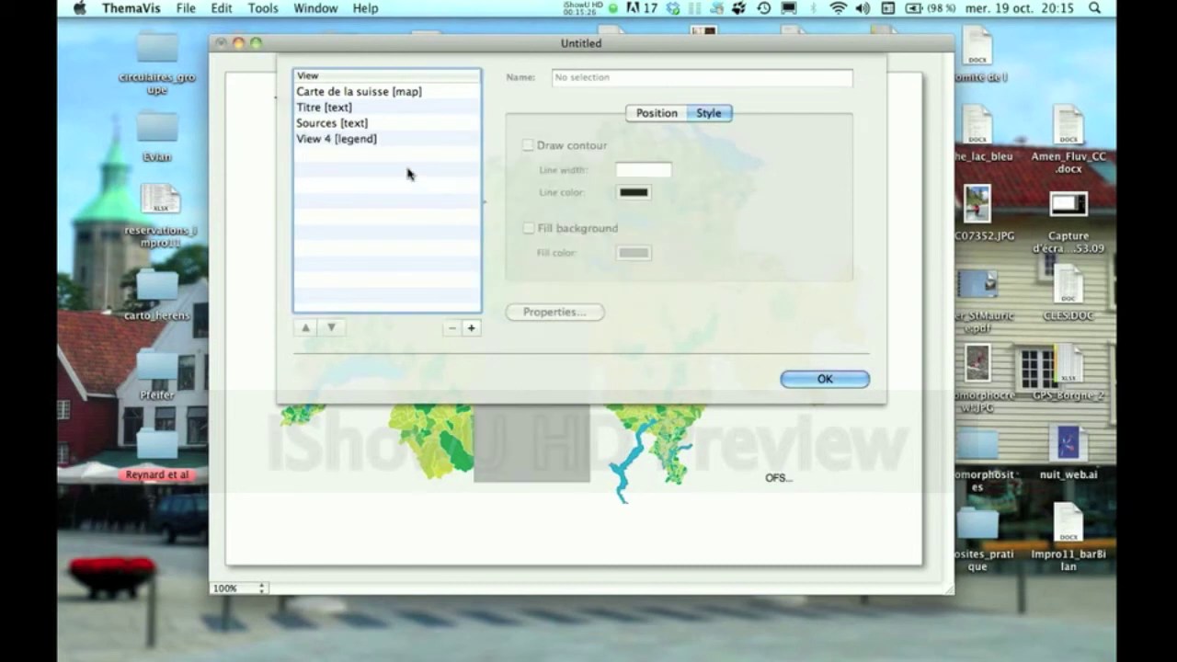
click(371, 139)
click(609, 80)
drag(609, 80, 523, 80)
text(Densité)
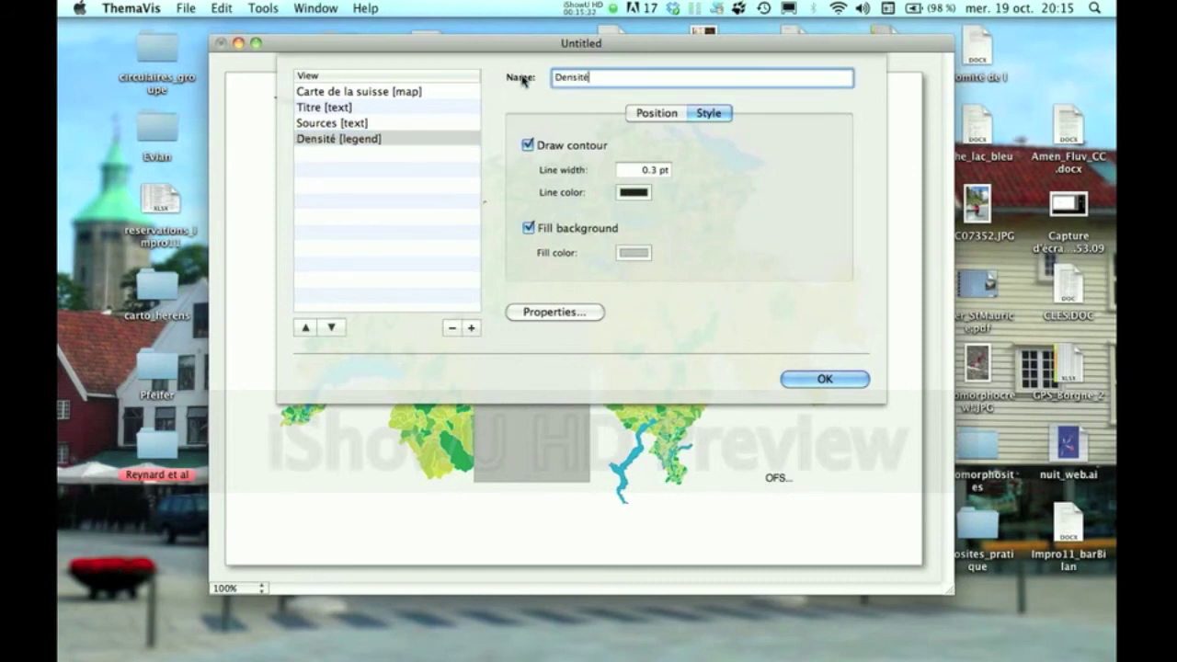
Turn off the Densité legend's contour and background fill, and assign the Suisse_D layer to it.
click(527, 146)
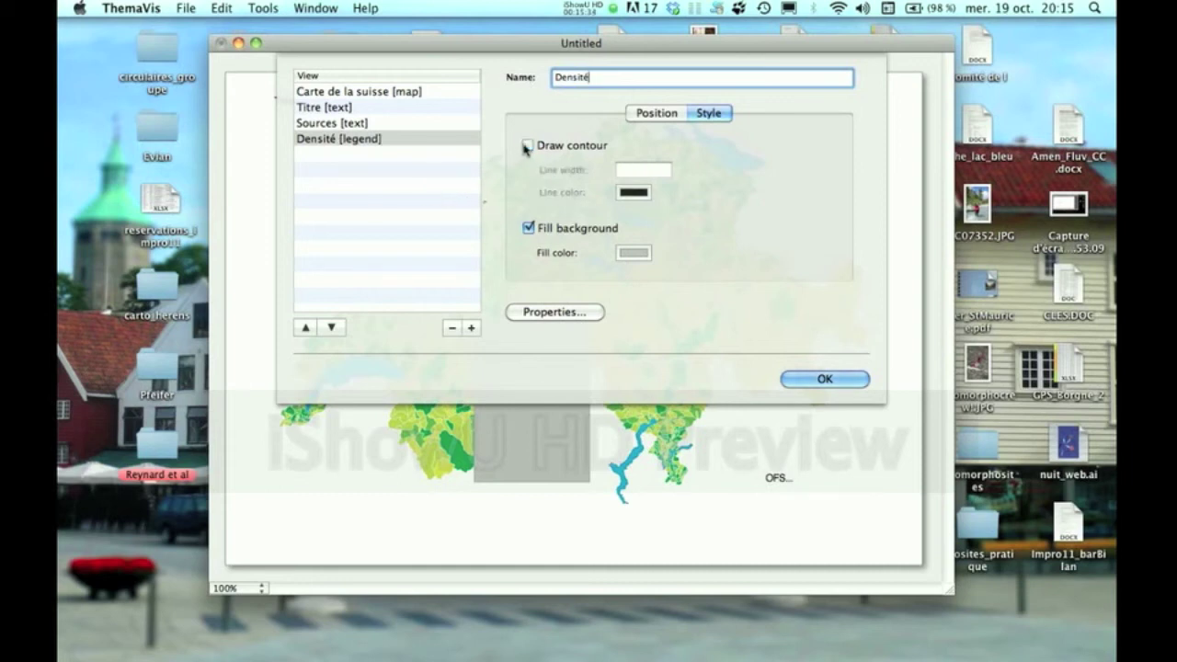
click(527, 228)
click(571, 311)
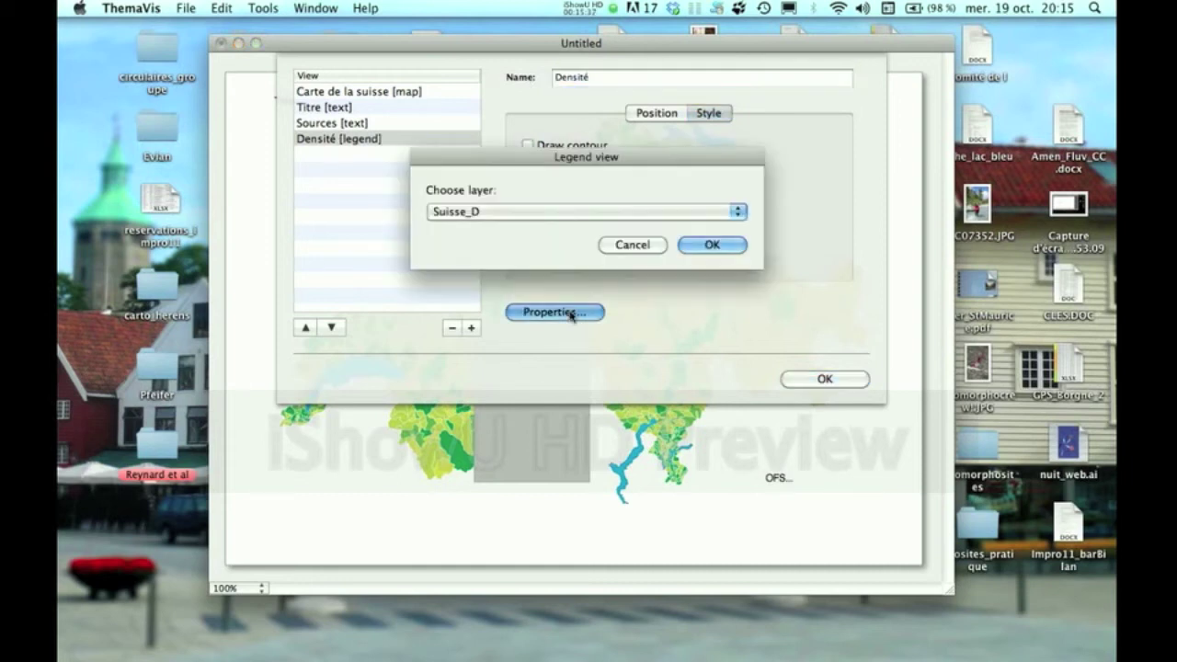
click(735, 215)
click(735, 214)
click(721, 247)
click(823, 379)
Move the legend to the upper left of the page, just below the map title, and deselect it.
drag(508, 366, 267, 196)
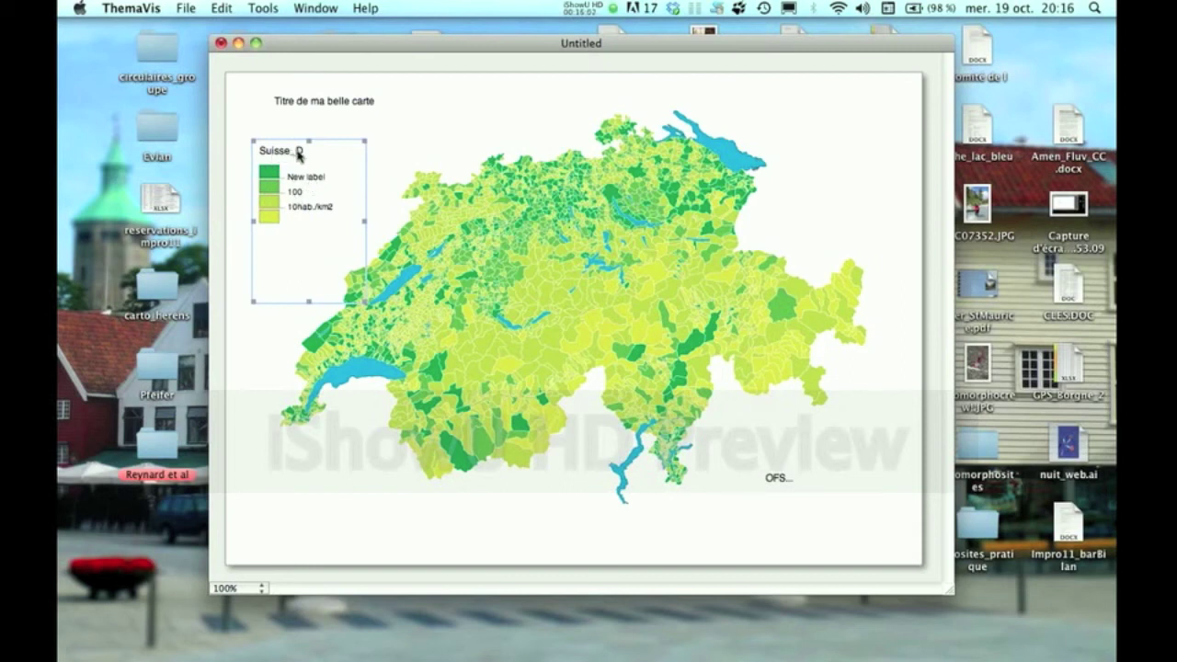
drag(269, 196, 266, 190)
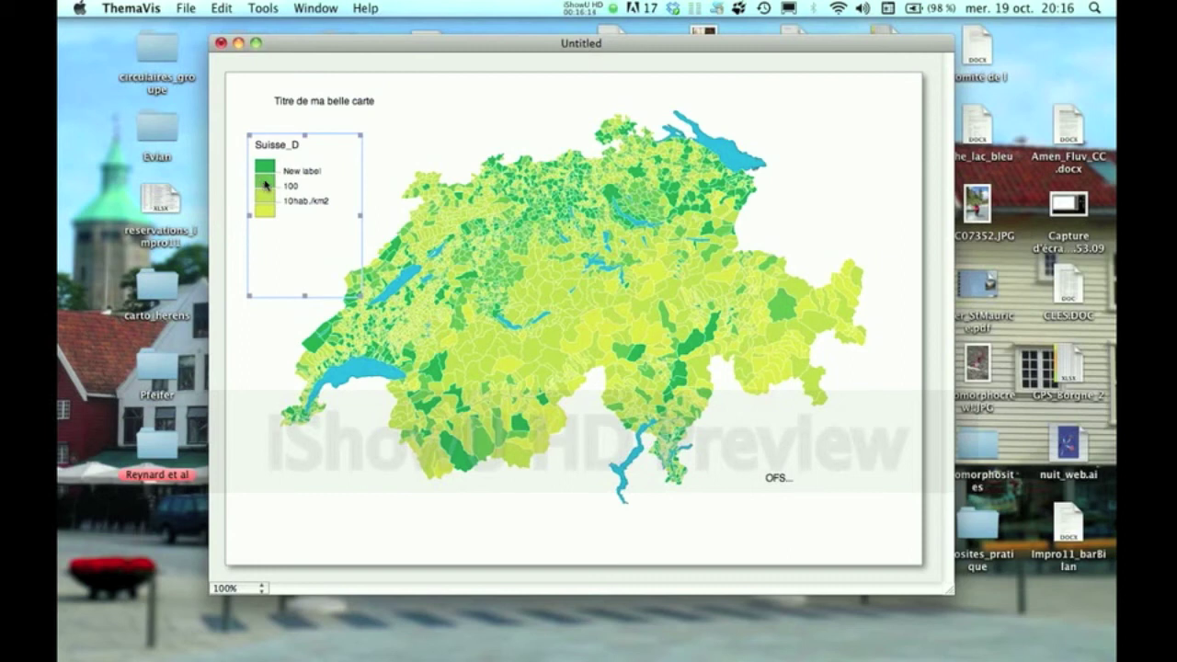
drag(264, 184, 268, 184)
click(450, 130)
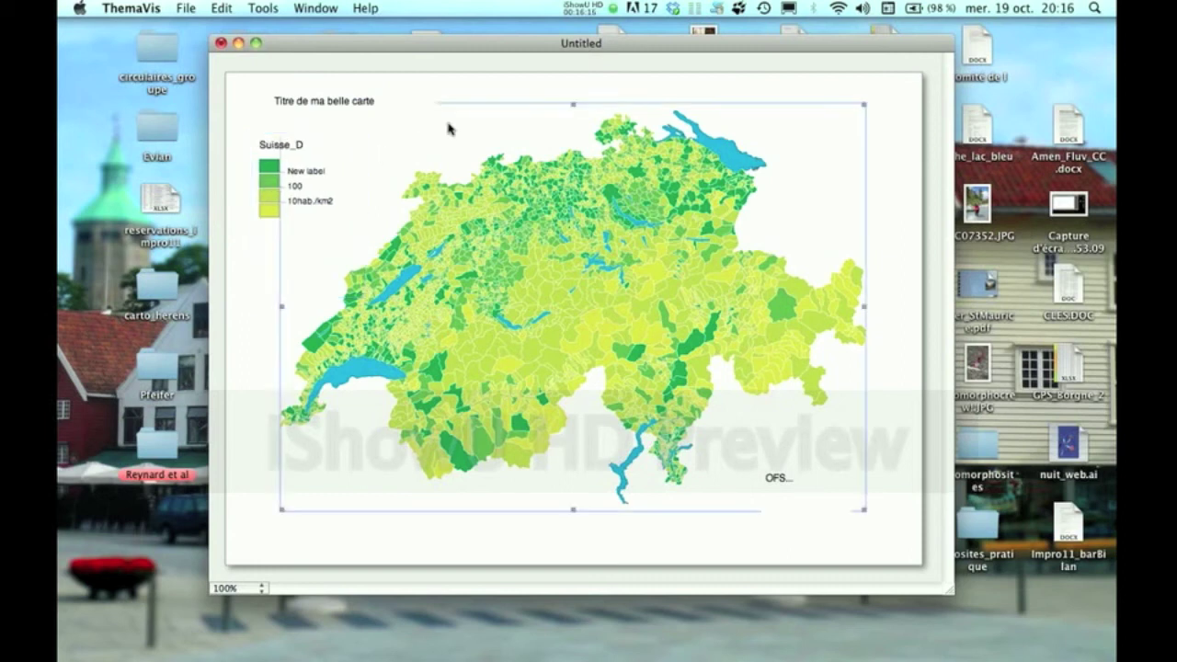
click(263, 314)
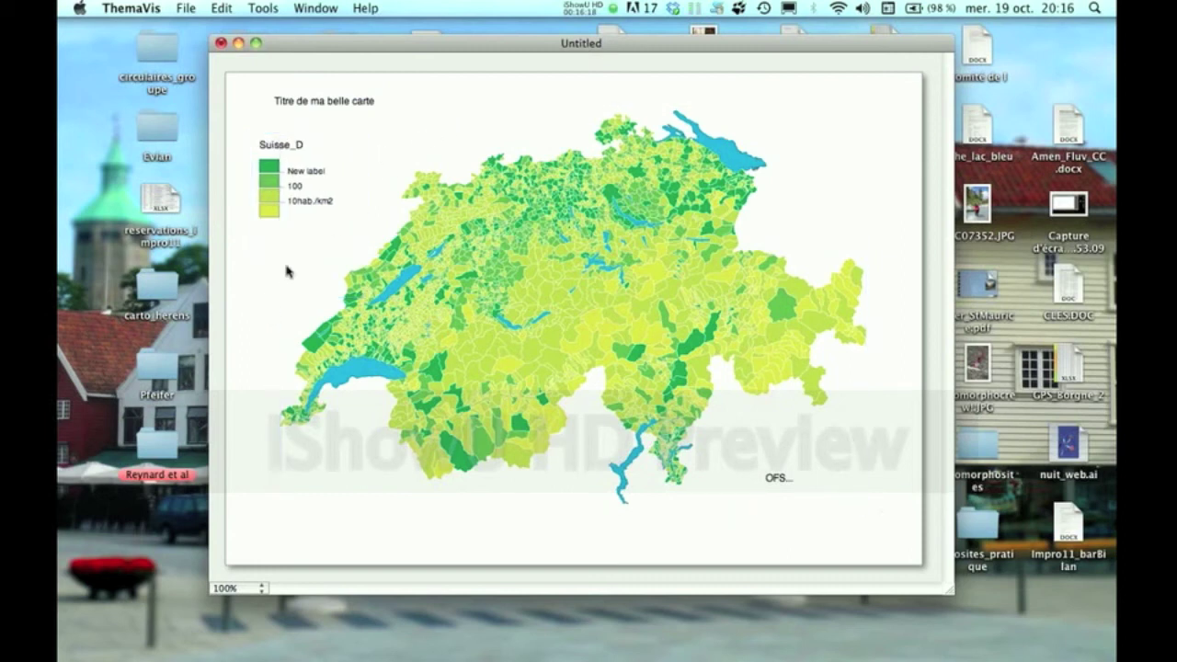
Add a new view of type Scale to the page.
click(272, 11)
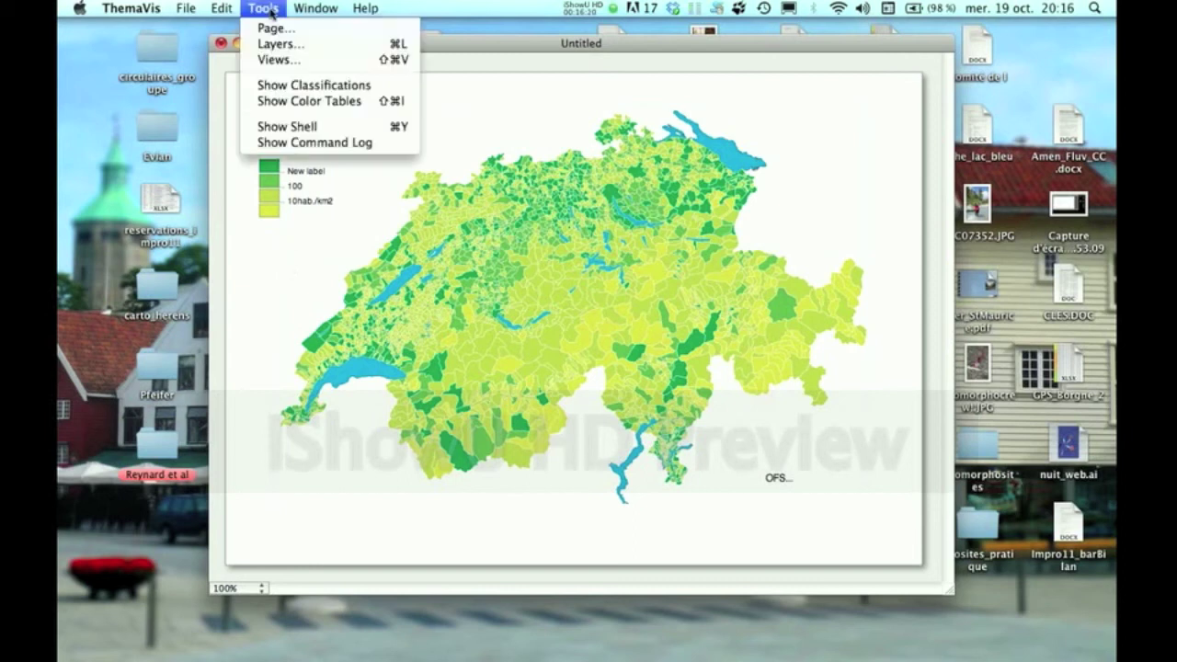
click(281, 61)
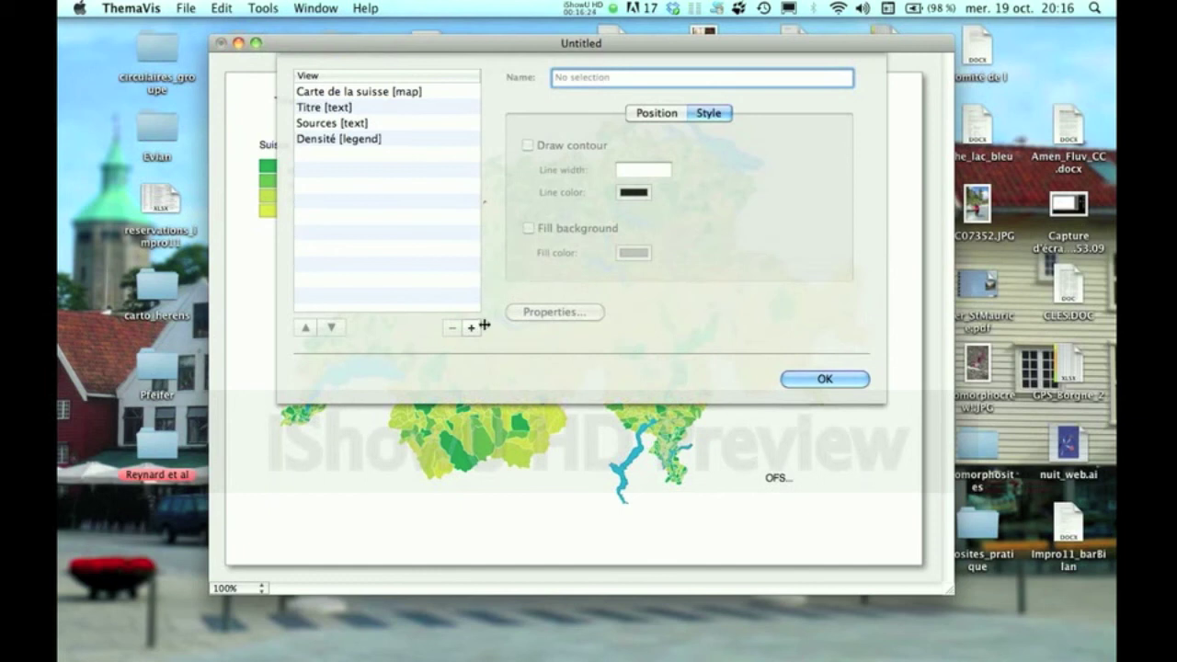
click(472, 328)
click(677, 206)
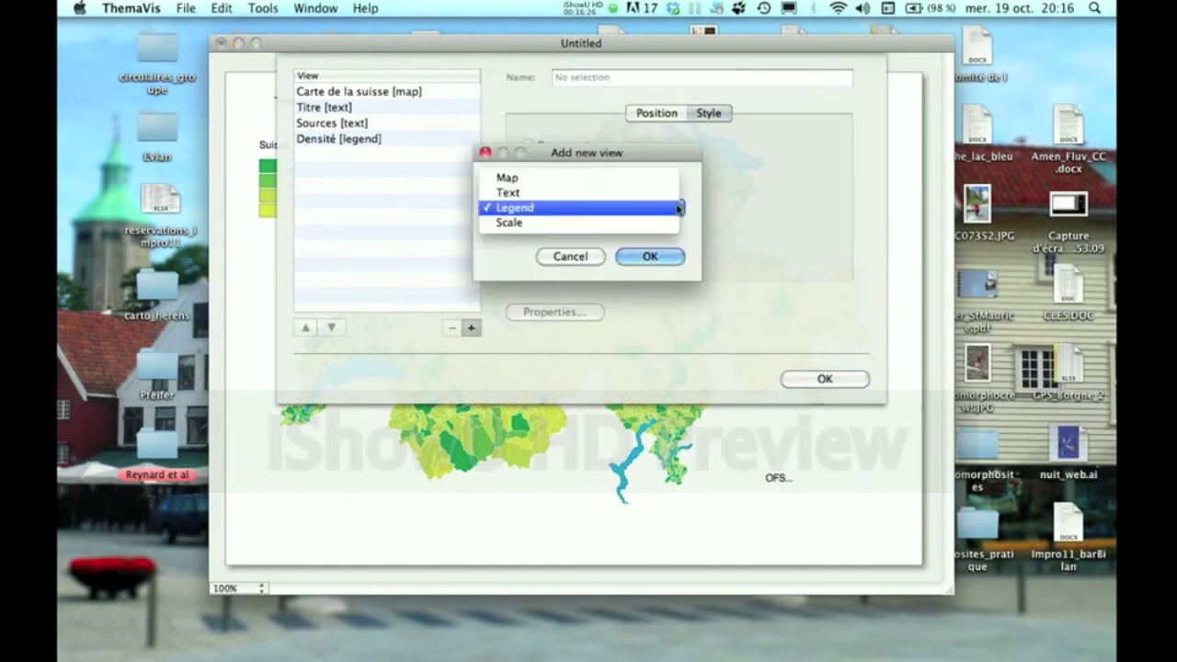
click(656, 222)
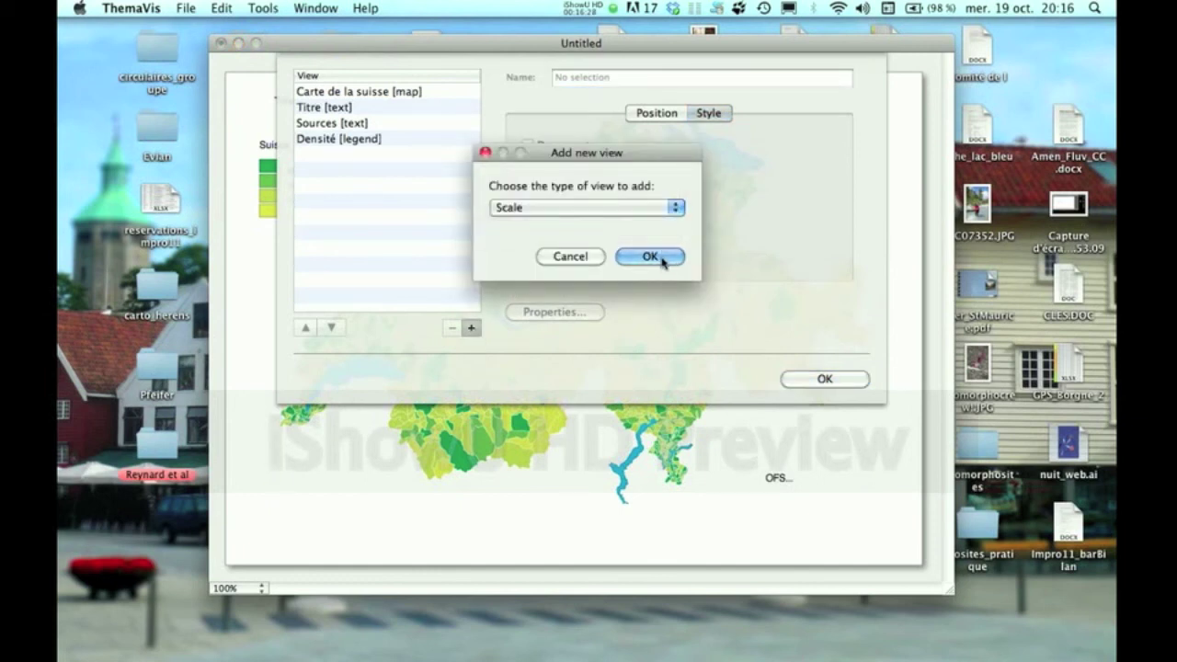
click(661, 259)
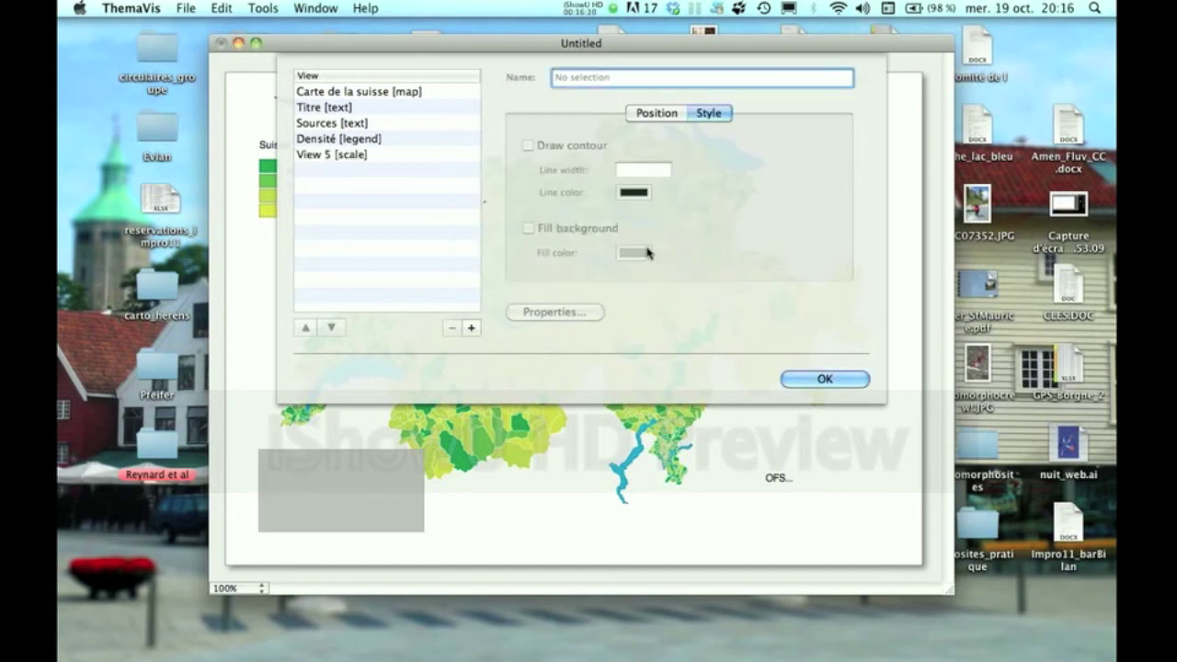
Turn off the new scale view's contour and background fill, and name the view échelle.
click(342, 155)
click(527, 146)
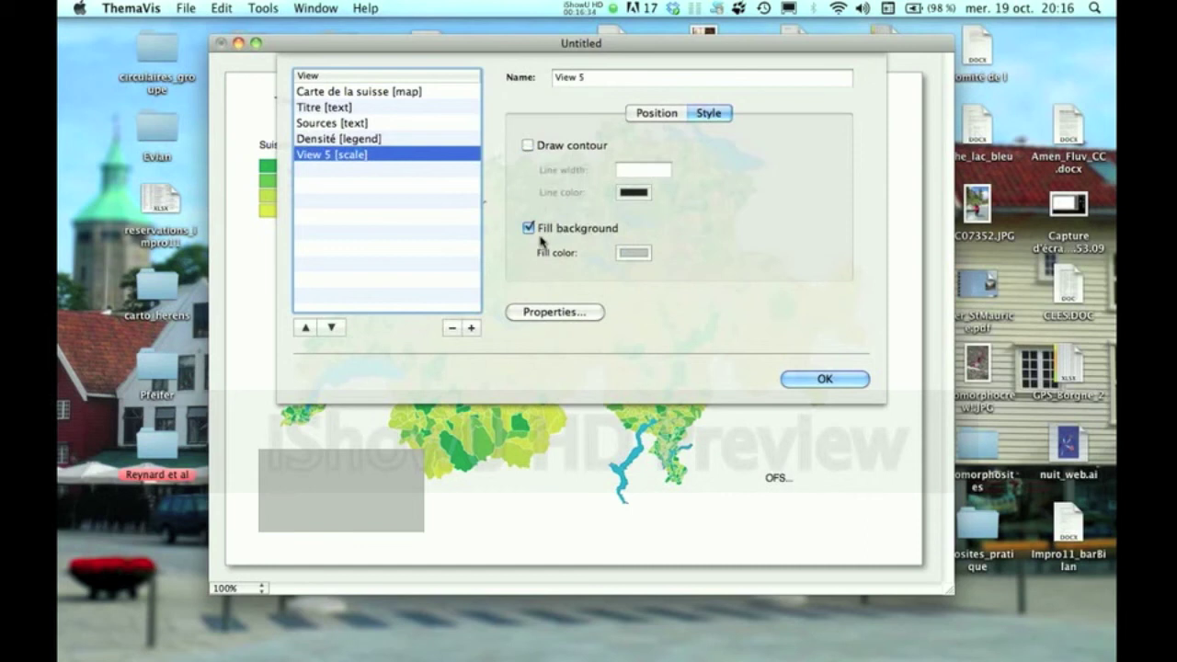
click(528, 228)
click(589, 79)
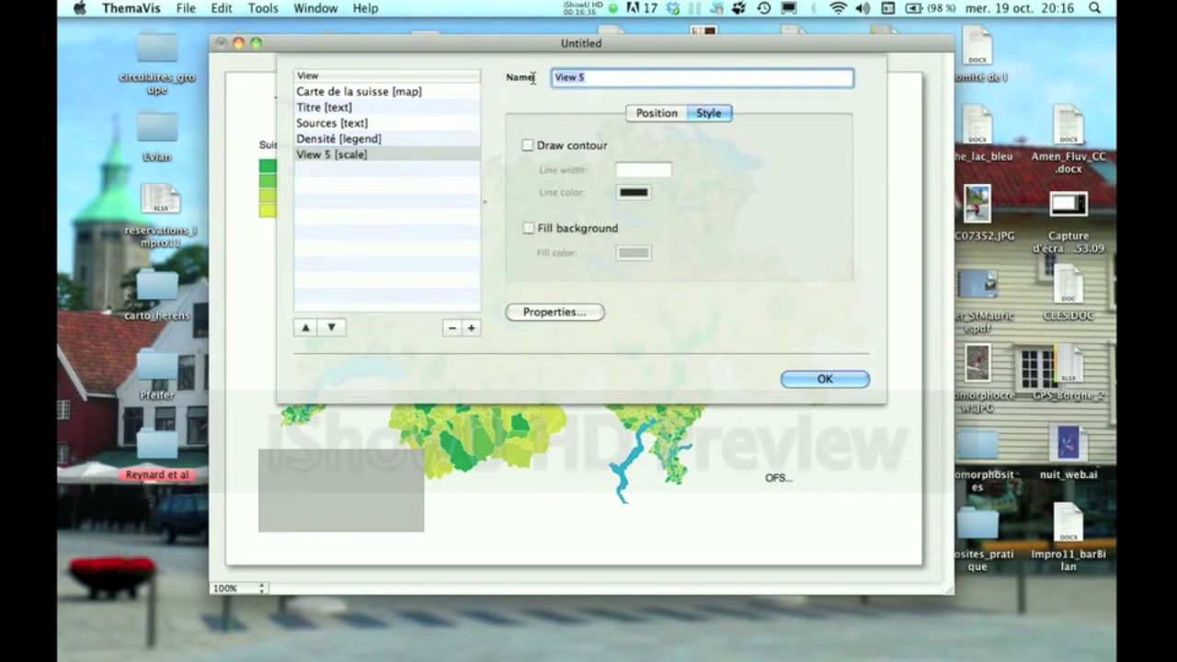
text(échelle)
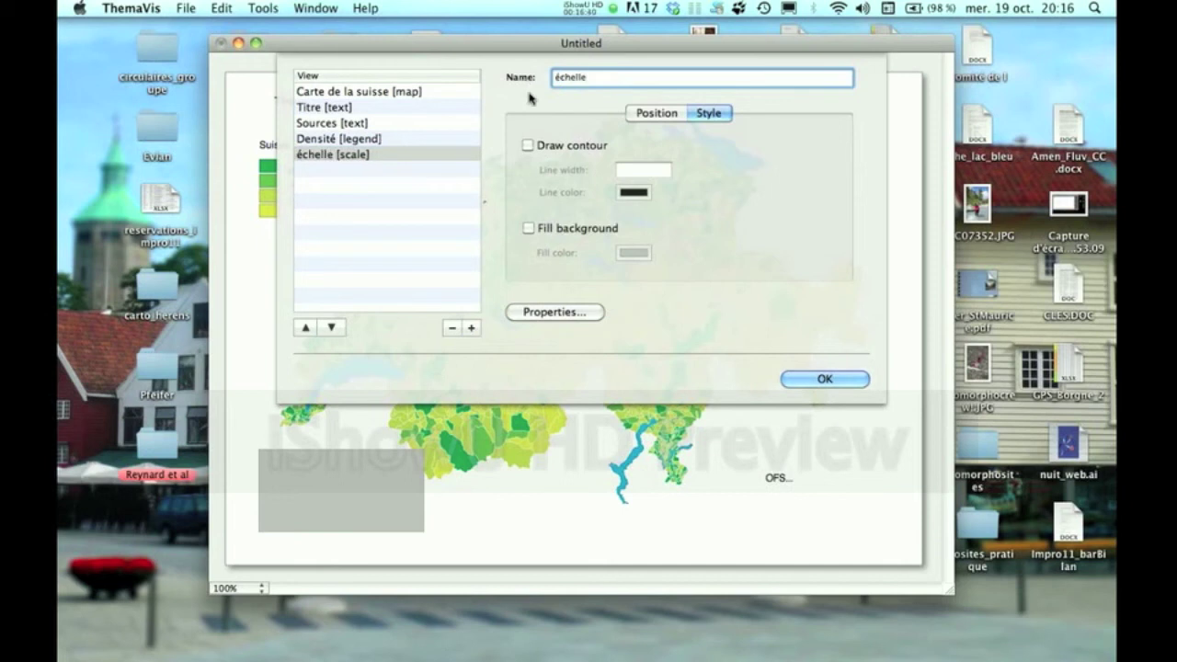
Link the échelle scale to the Carte de la suisse map view and set its length to 50'000 map units.
click(362, 156)
click(551, 312)
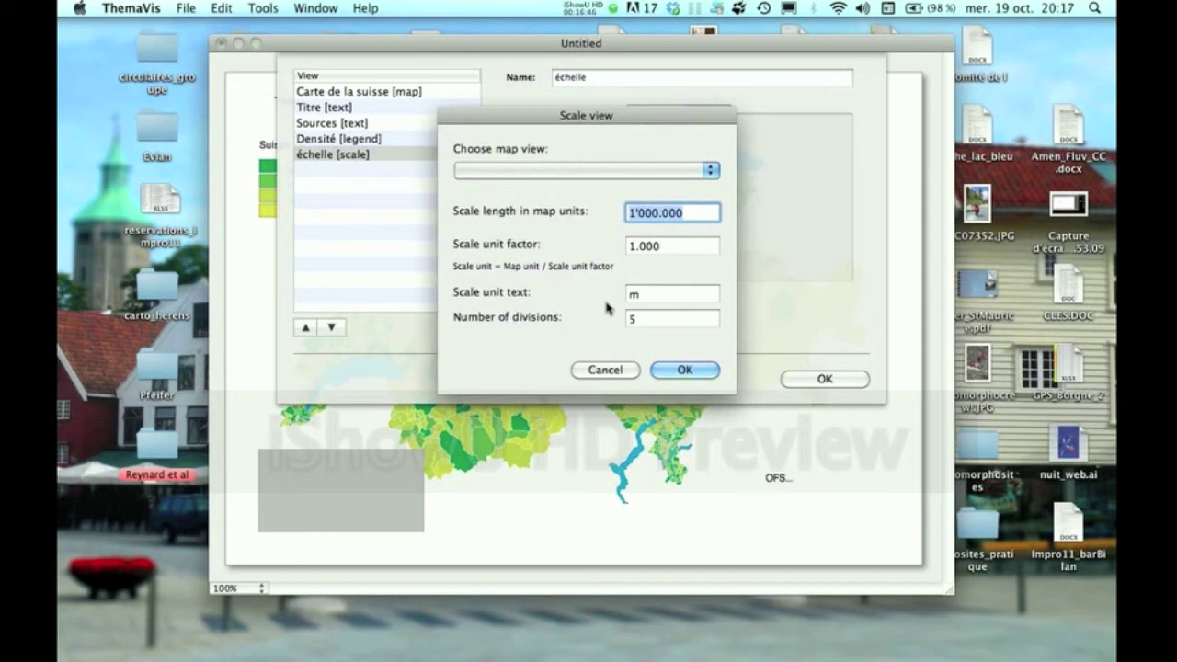
mouse_move(608, 128)
mouse_down()
mouse_move(774, 101)
mouse_move(598, 71)
mouse_move(738, 100)
mouse_move(758, 92)
mouse_move(635, 65)
mouse_up()
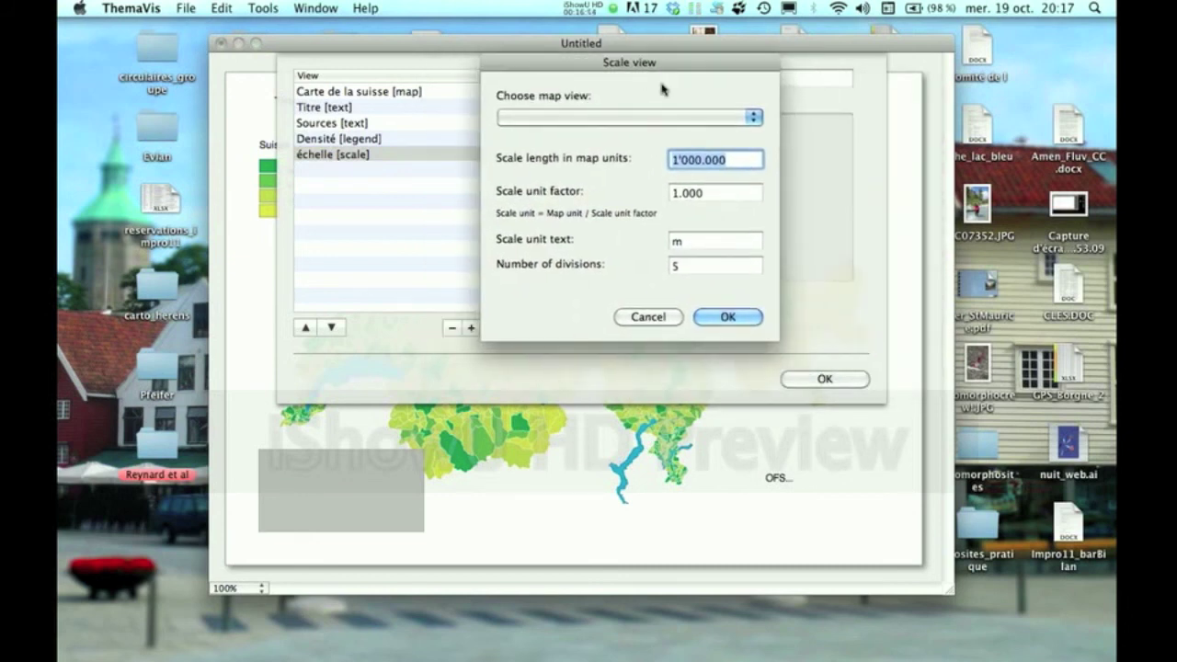
click(754, 129)
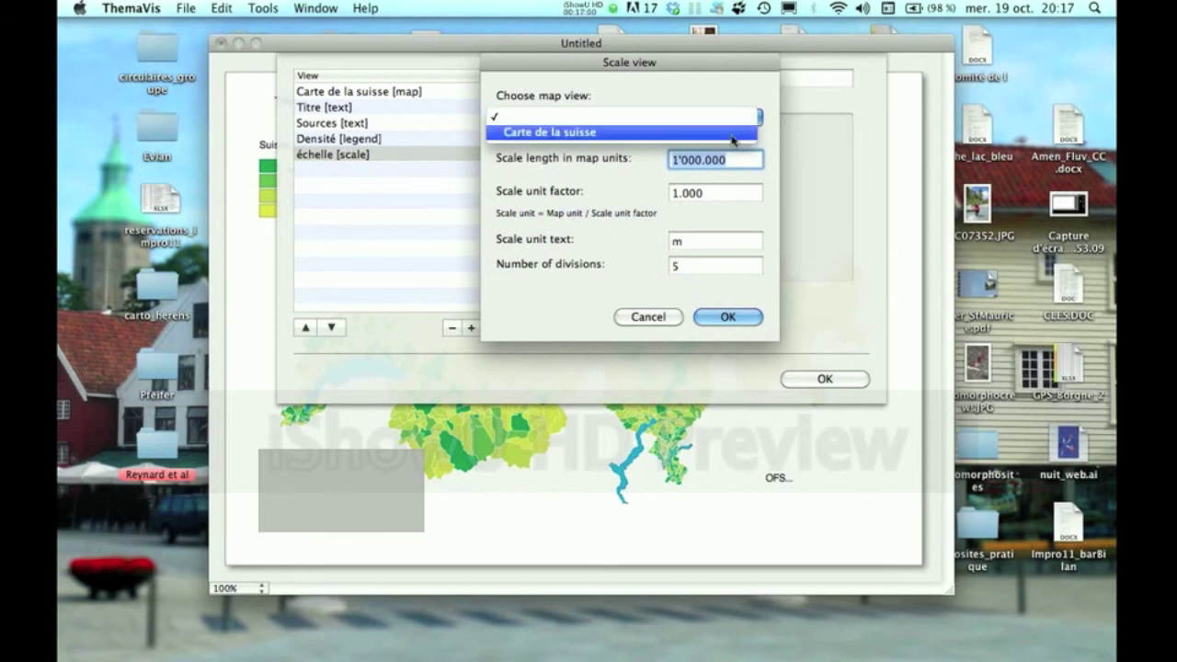
click(733, 140)
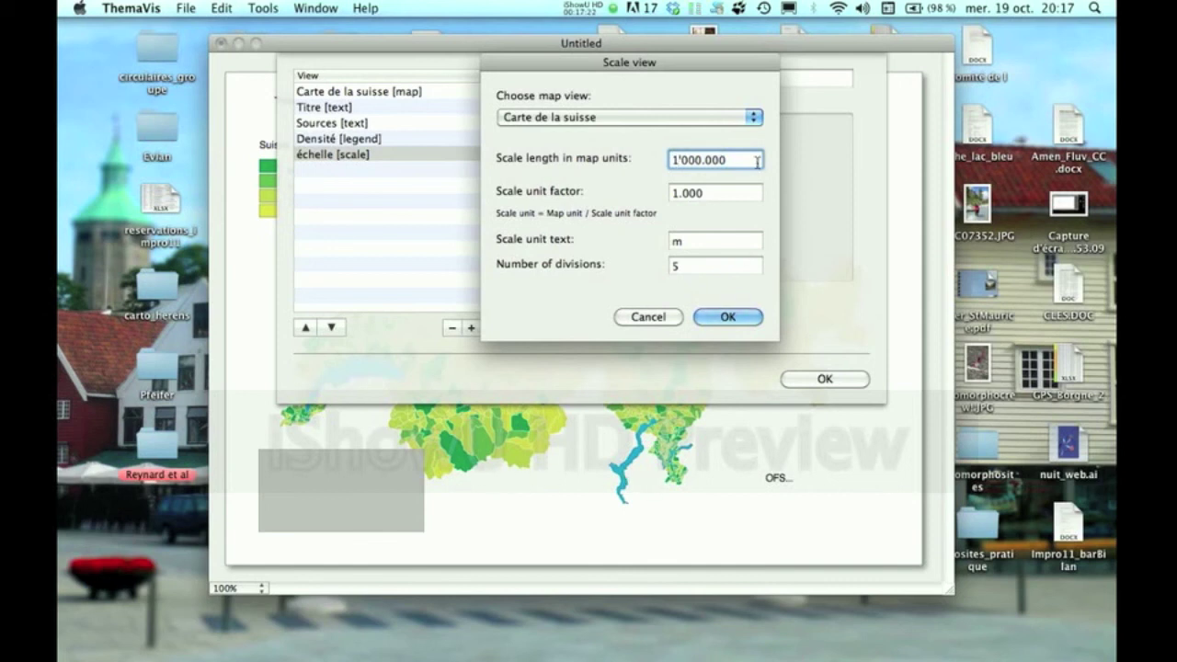
key(BackSpace)
text(50)
Set the scale's unit factor to 1000 and its unit text to km, then apply the settings and close the views dialog.
click(678, 193)
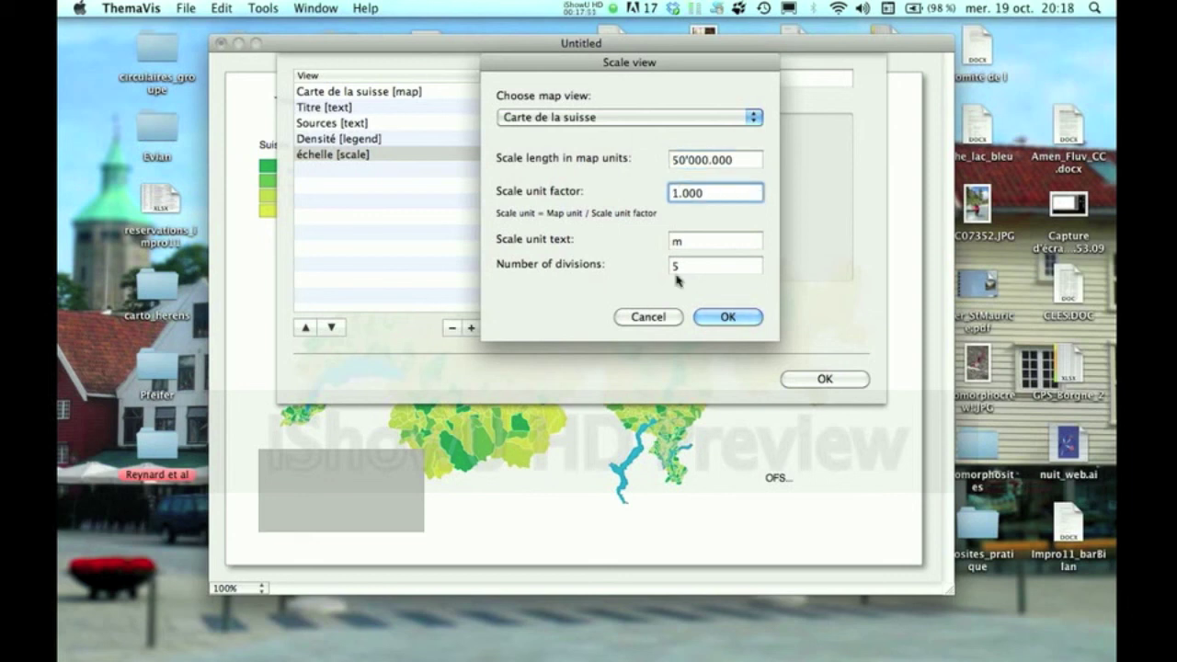
text(000)
click(685, 245)
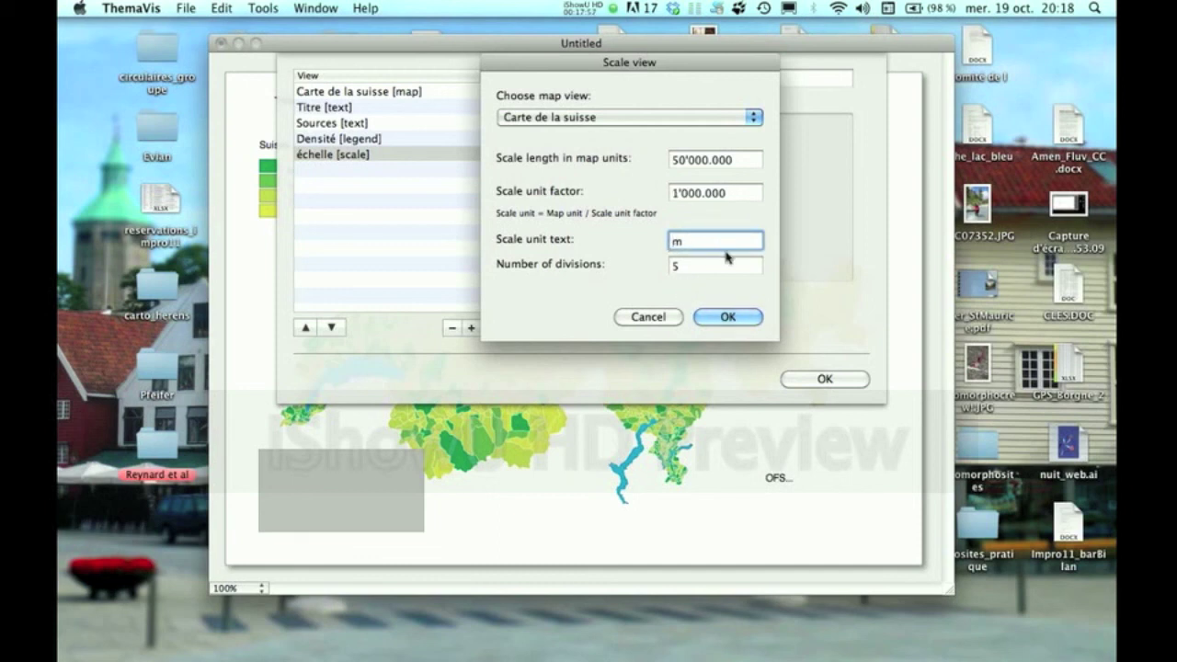
key(BackSpace)
text(km)
click(722, 317)
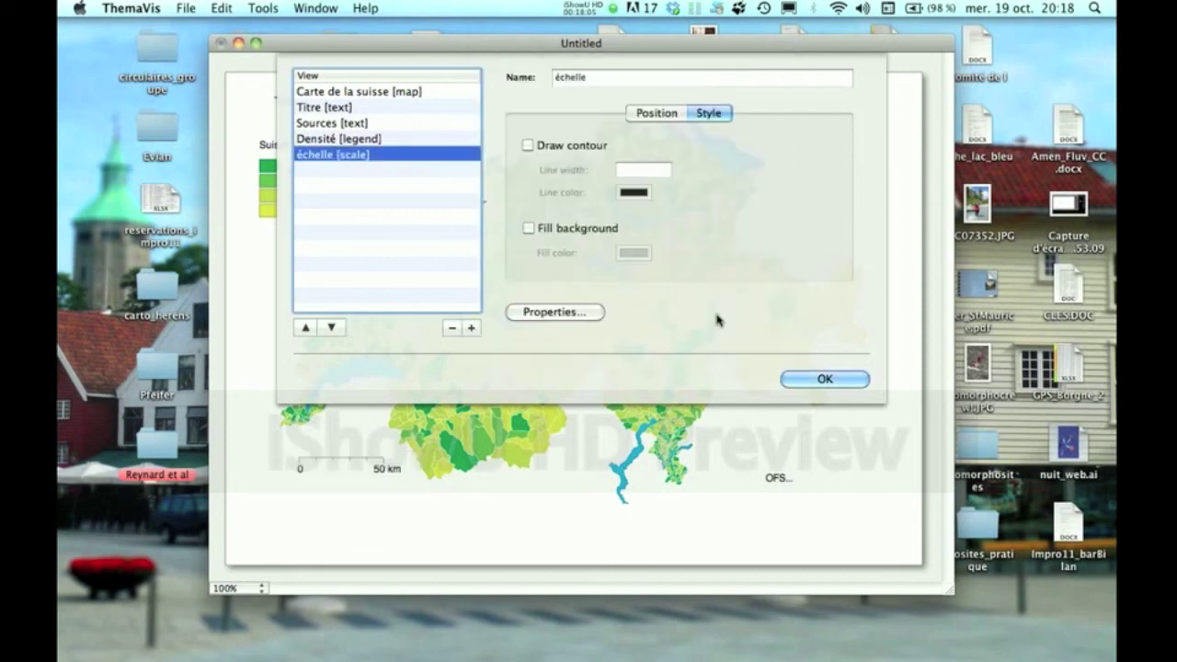
click(821, 380)
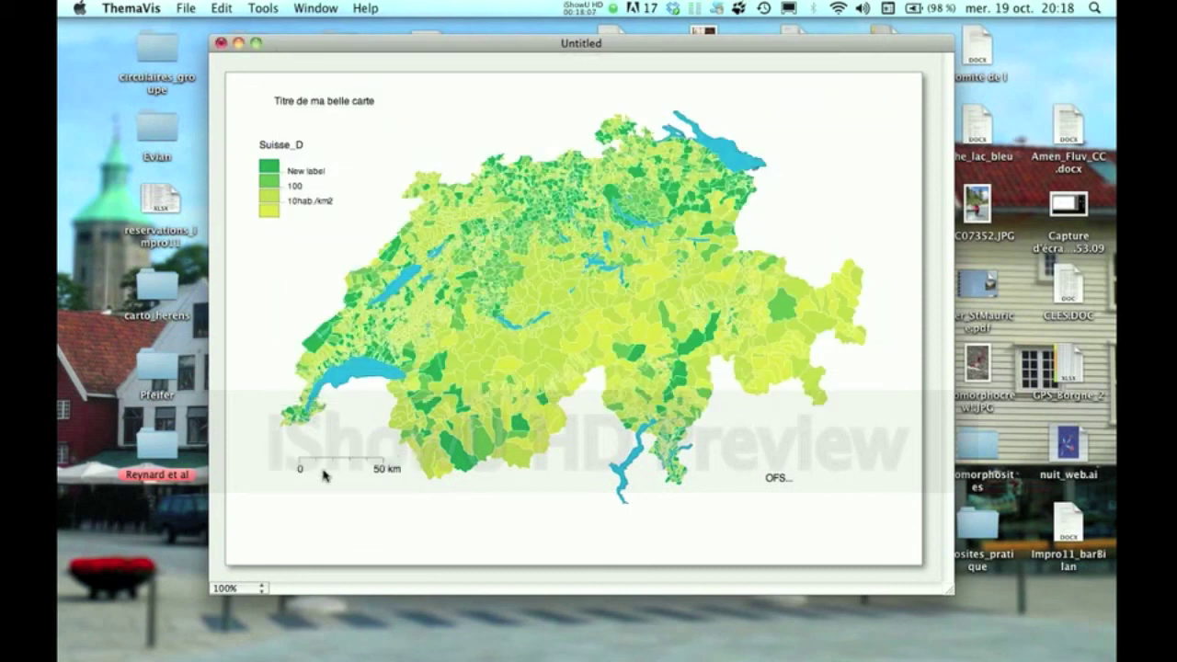
Move the scale bar slightly up and to the left in the page's lower left corner, and deselect it.
click(327, 462)
mouse_move(331, 464)
mouse_down()
mouse_move(318, 467)
mouse_move(320, 455)
mouse_up()
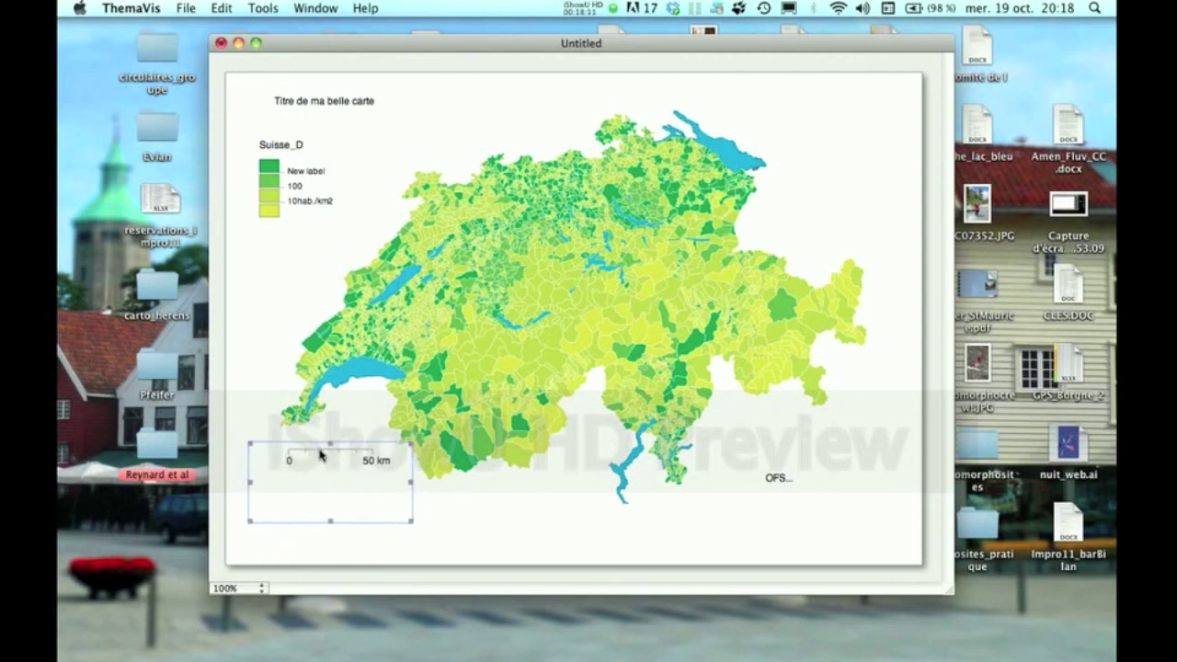
click(459, 496)
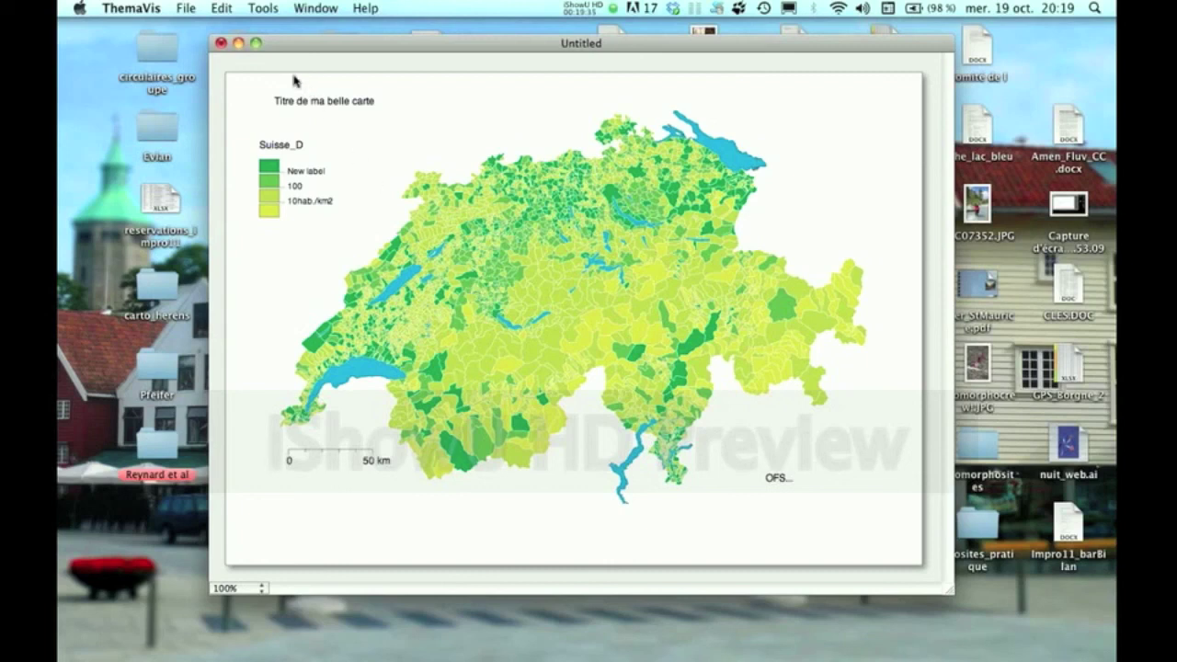
Start exporting the finished map page to PDF.
click(189, 9)
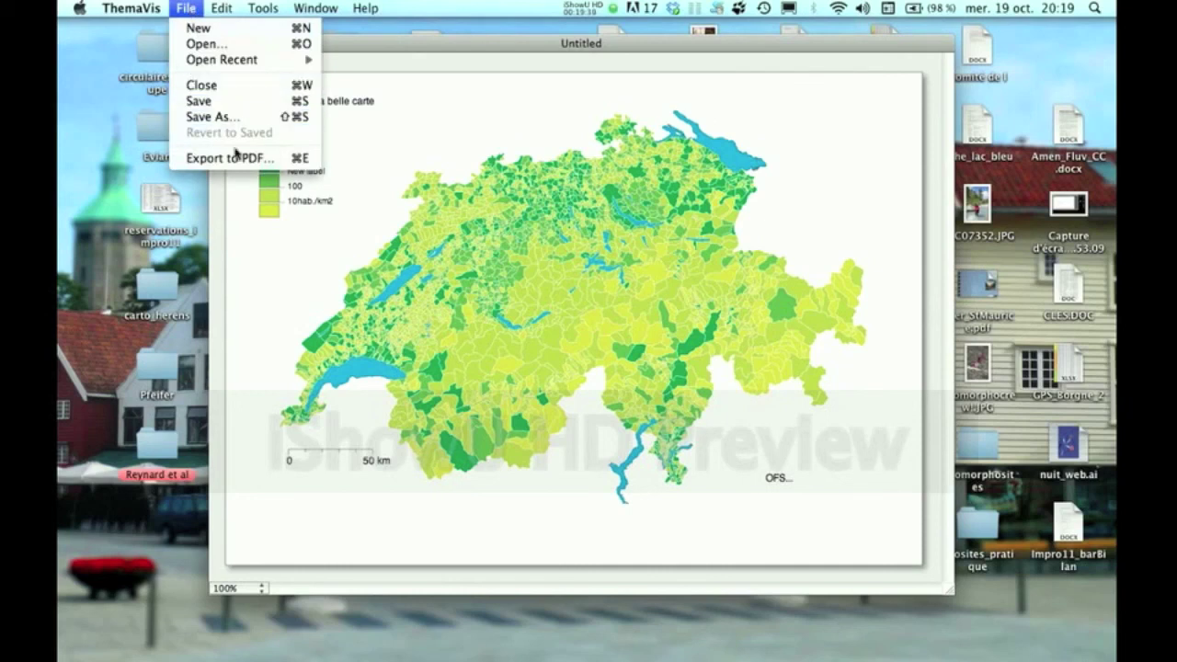
click(242, 162)
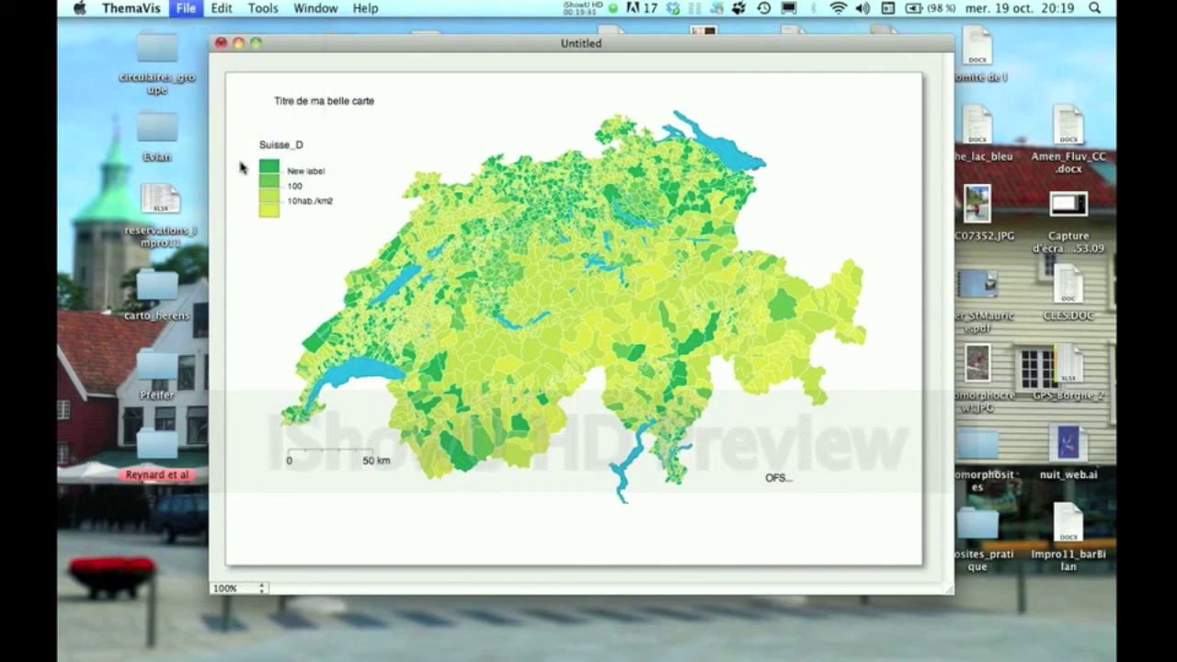